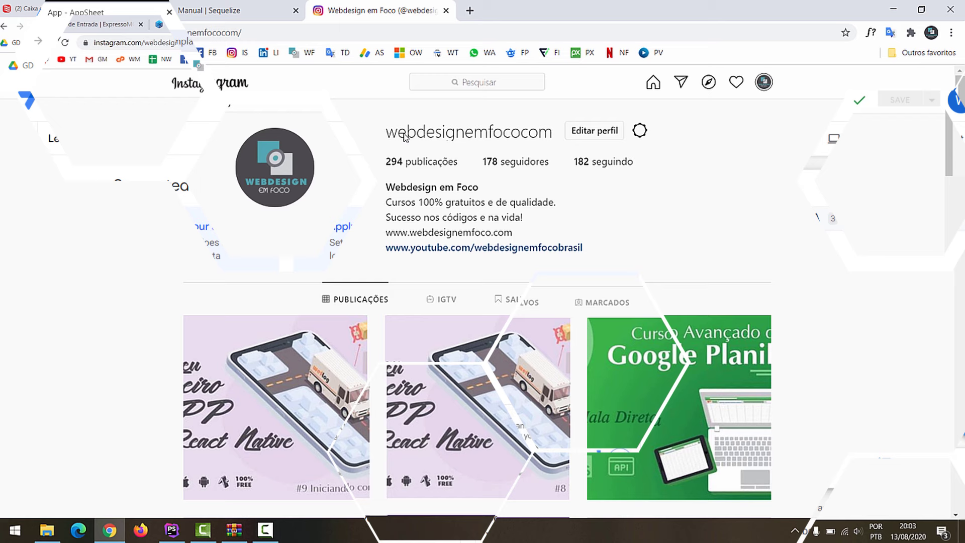
drag(385, 132, 548, 136)
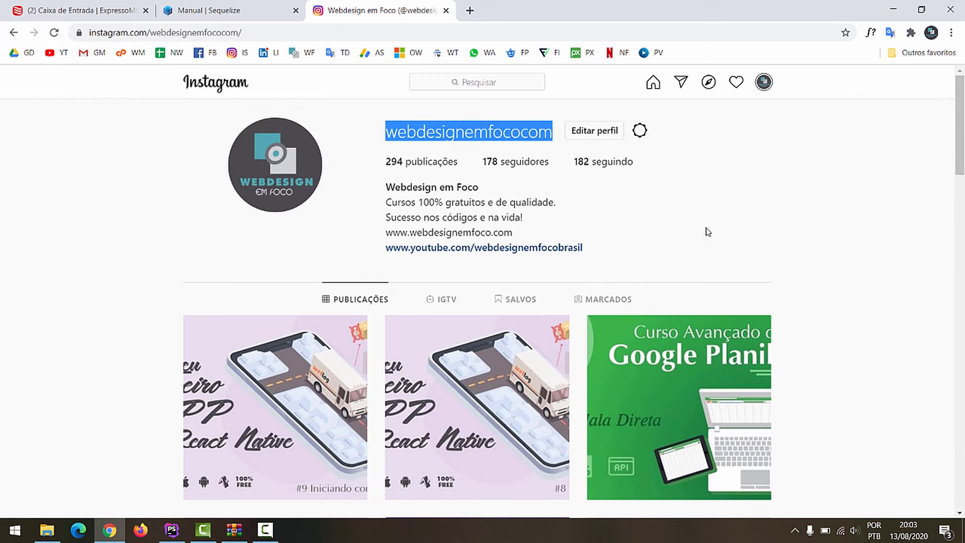
click(748, 233)
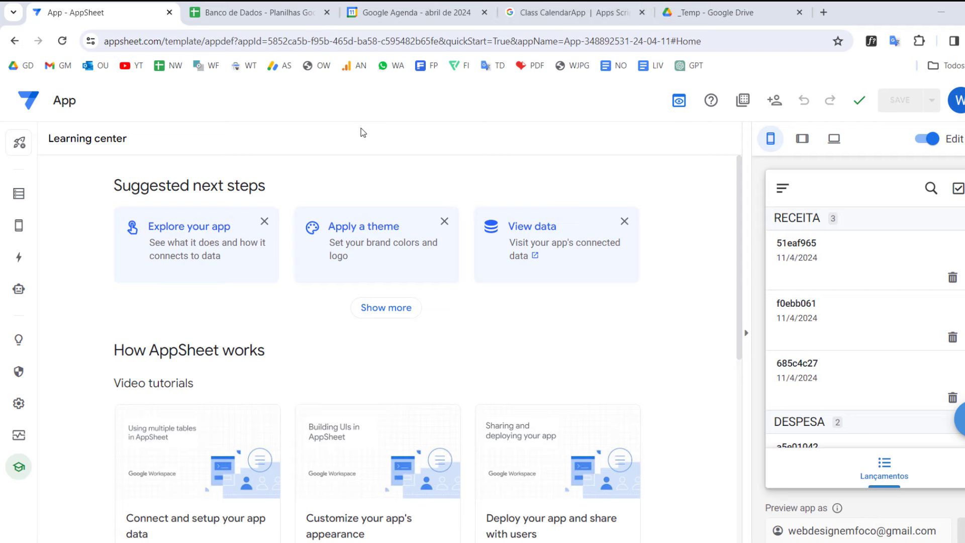
Step: Switch to the Banco de Dados spreadsheet and review its ID, DATA, TIPO, DESCRITIVO and VALOR column headers
click(256, 12)
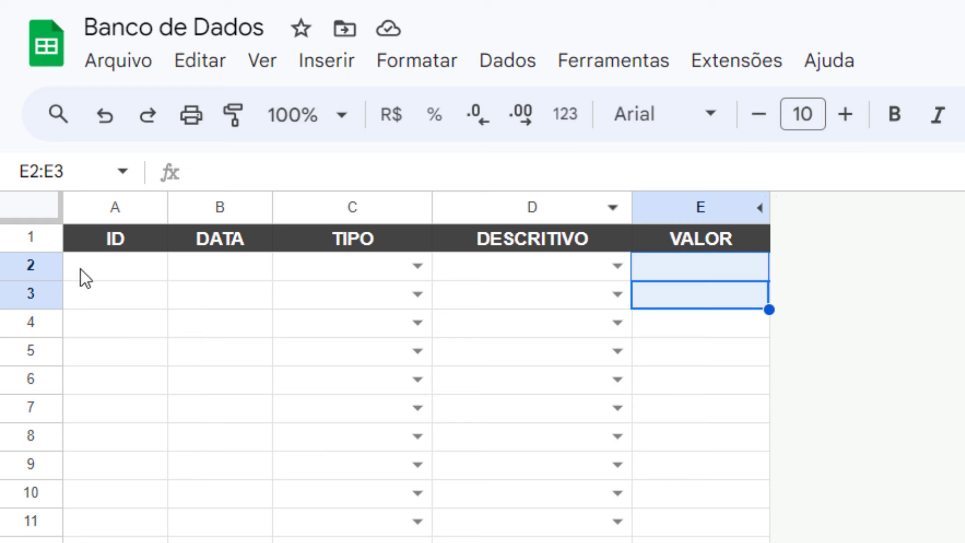
click(138, 248)
click(229, 249)
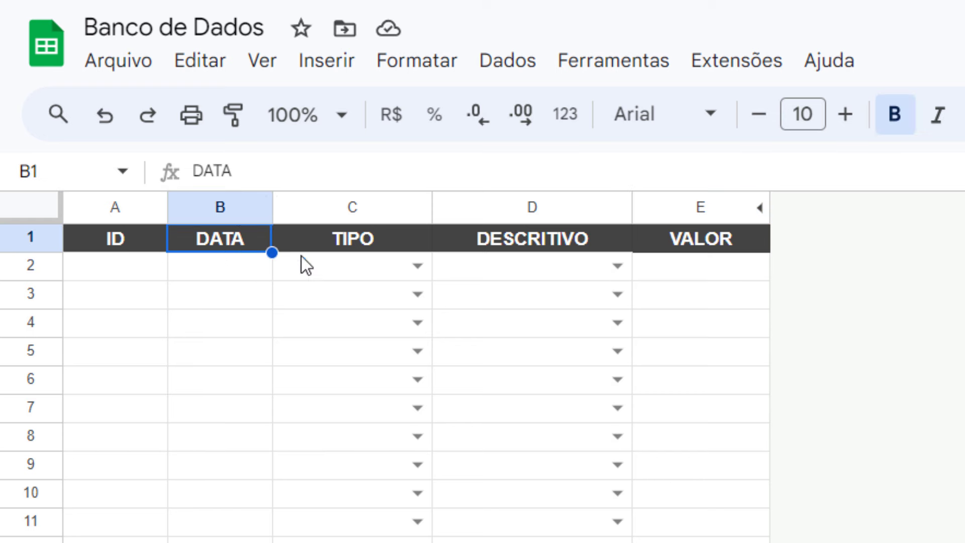
click(359, 240)
click(571, 246)
click(715, 247)
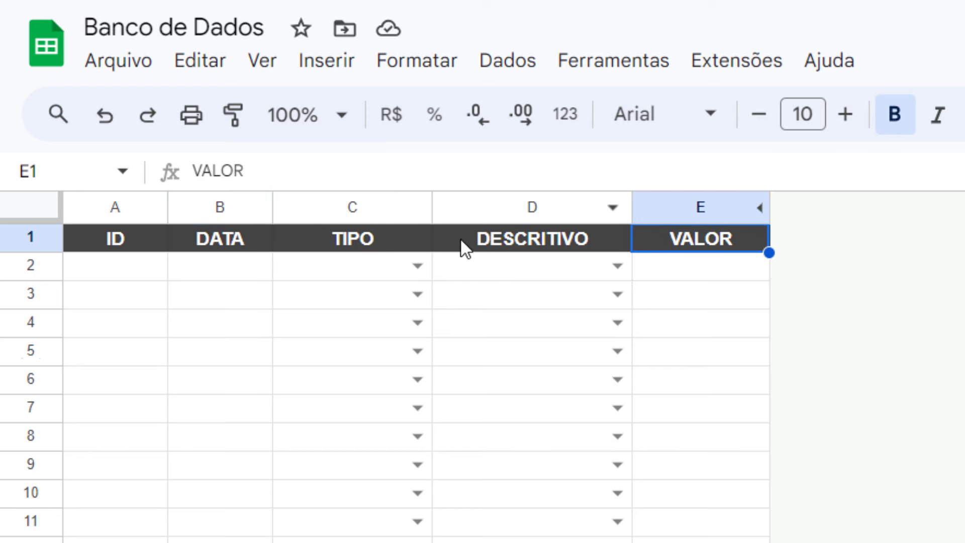
Step: In the AppSheet app preview, add and save a Lançamentos entry with TIPO RECEITA, DESCRITIVO dsfaasfd and VALOR 3
click(70, 12)
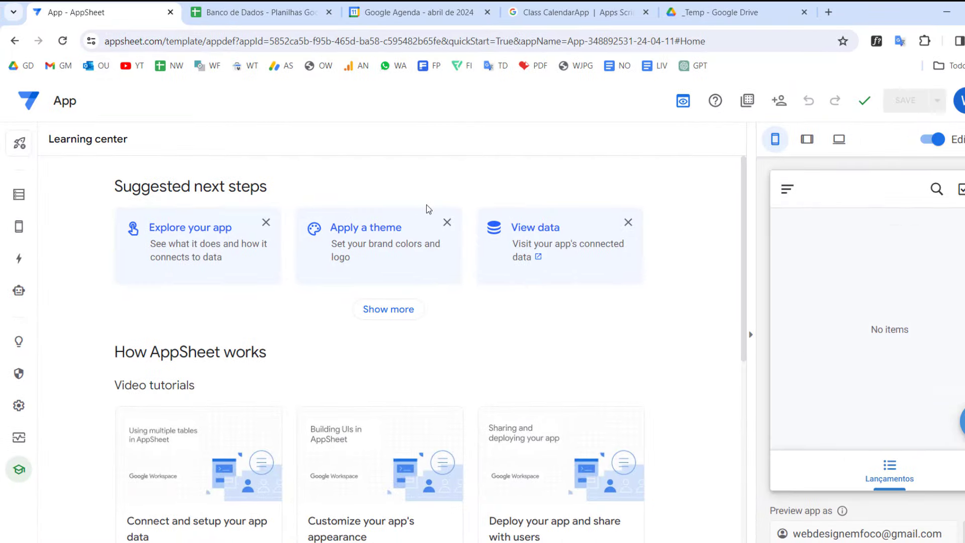
click(962, 422)
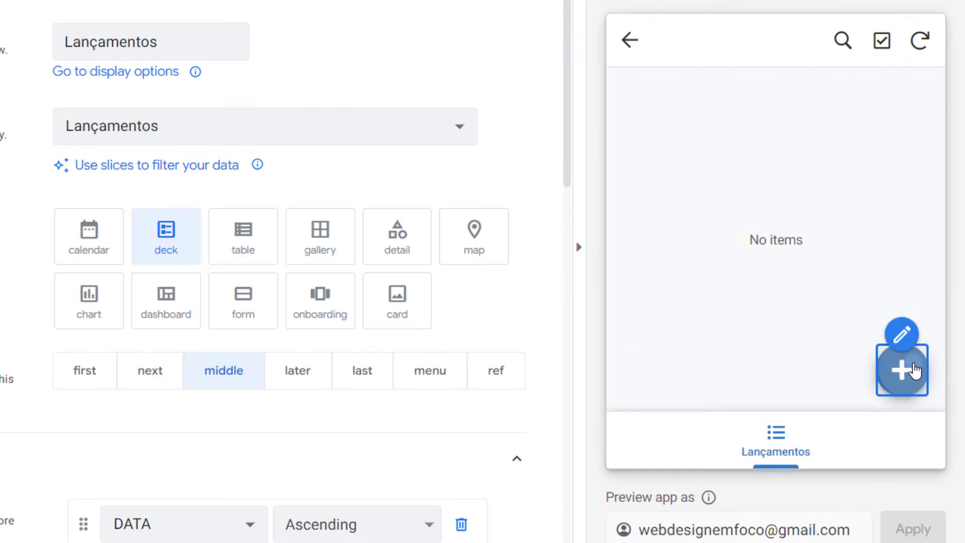
click(914, 371)
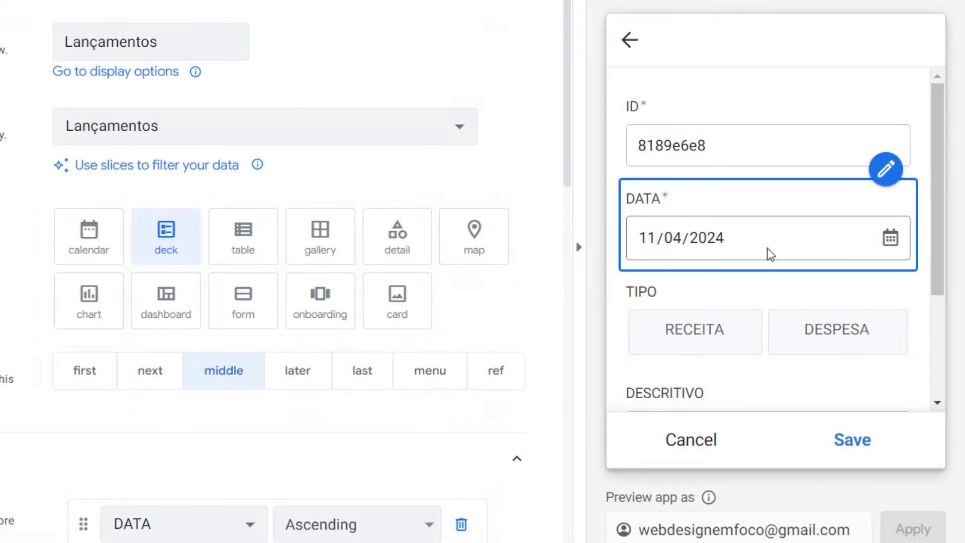
click(734, 330)
scroll(742, 296, down, 3)
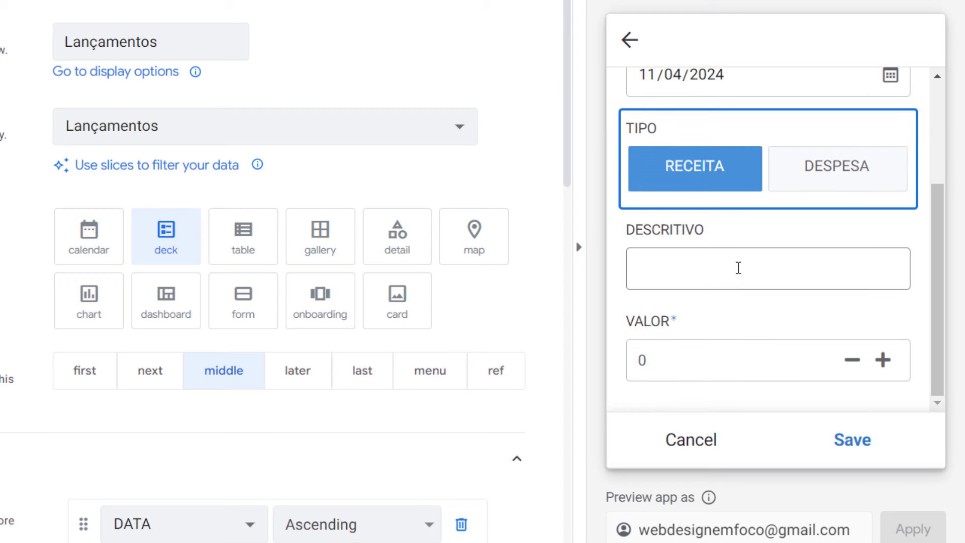
click(738, 267)
text(dsfaasfd)
click(881, 360)
click(882, 360)
click(881, 359)
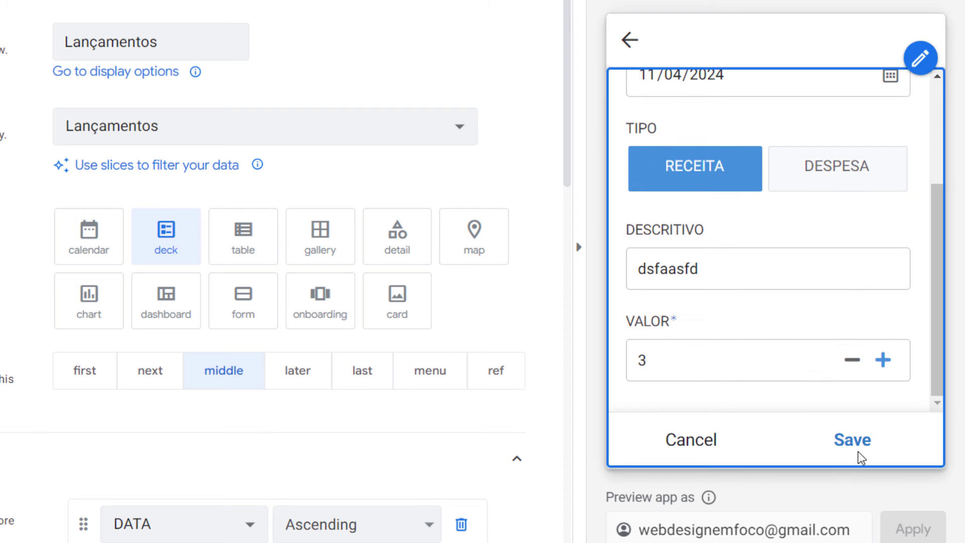
click(857, 452)
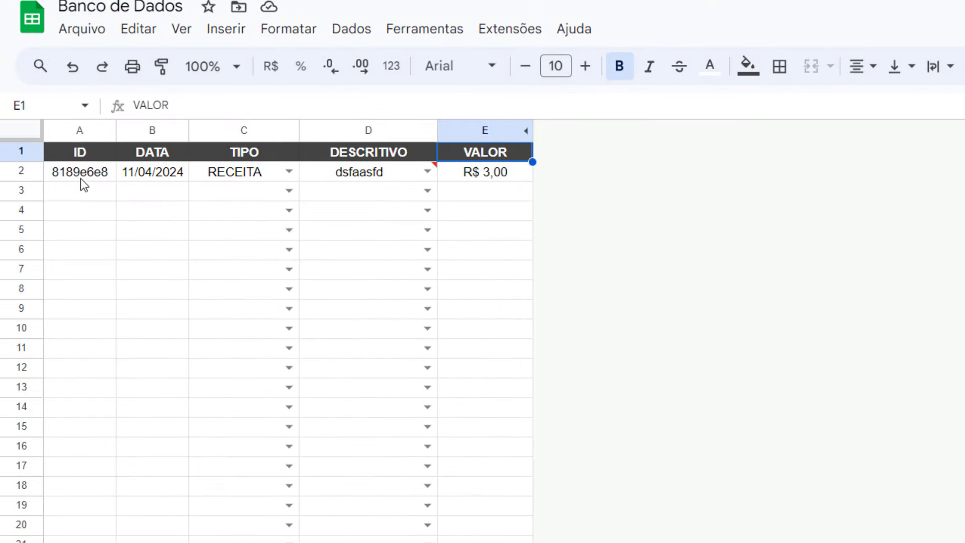
Step: Check the new entry's ID, date, type and description in row 2 of the Banco de Dados spreadsheet
click(89, 174)
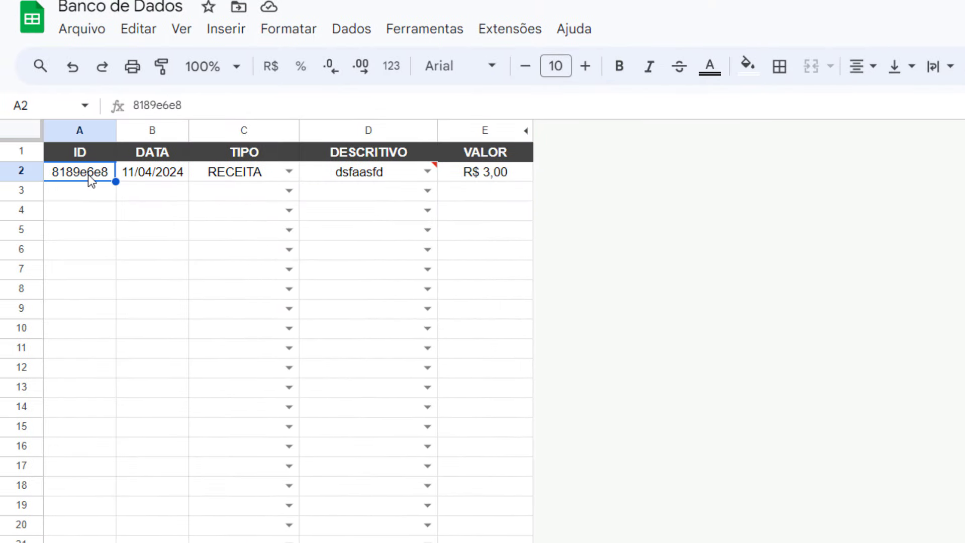
click(153, 173)
click(237, 174)
click(367, 172)
click(370, 232)
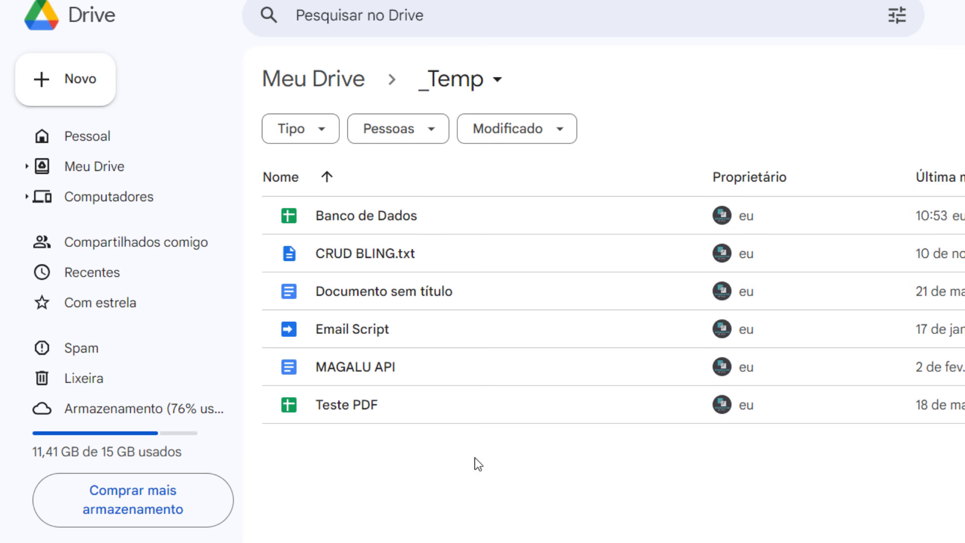
Step: Create a new Google Apps Script file in the _Temp folder of Google Drive
click(85, 85)
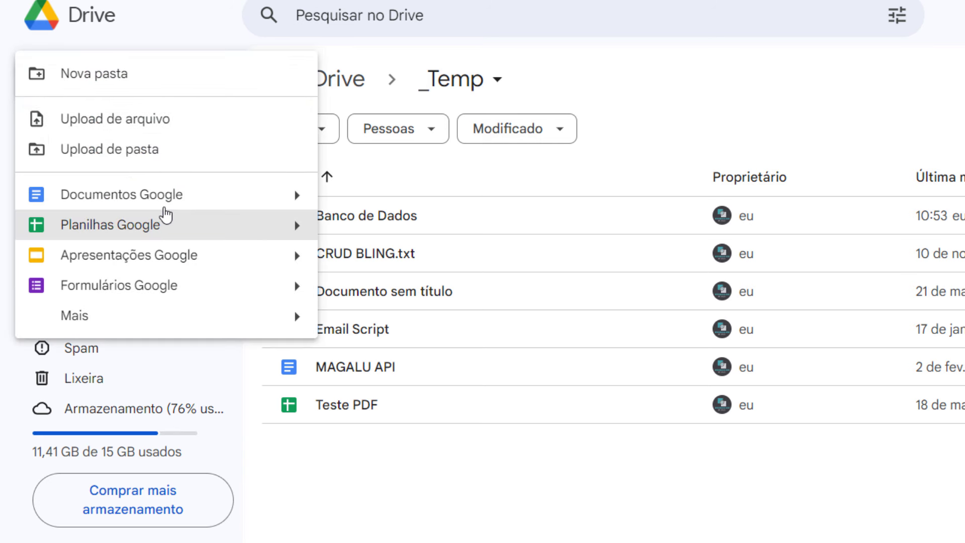
mouse_move(276, 328)
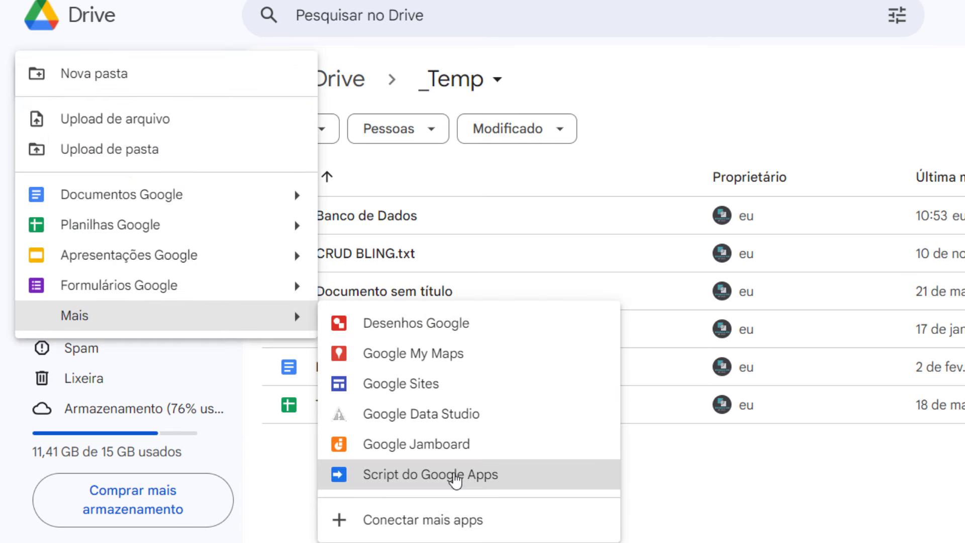
click(452, 475)
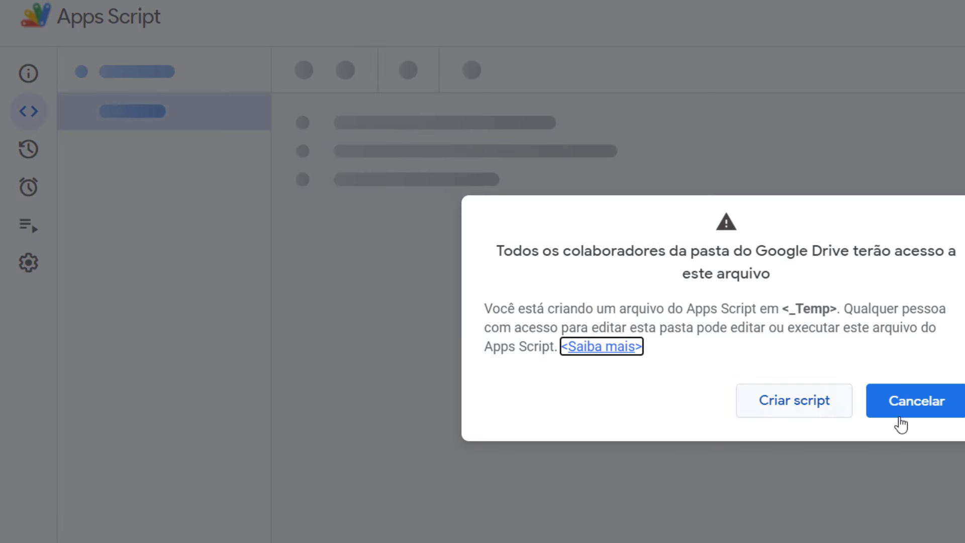
click(844, 411)
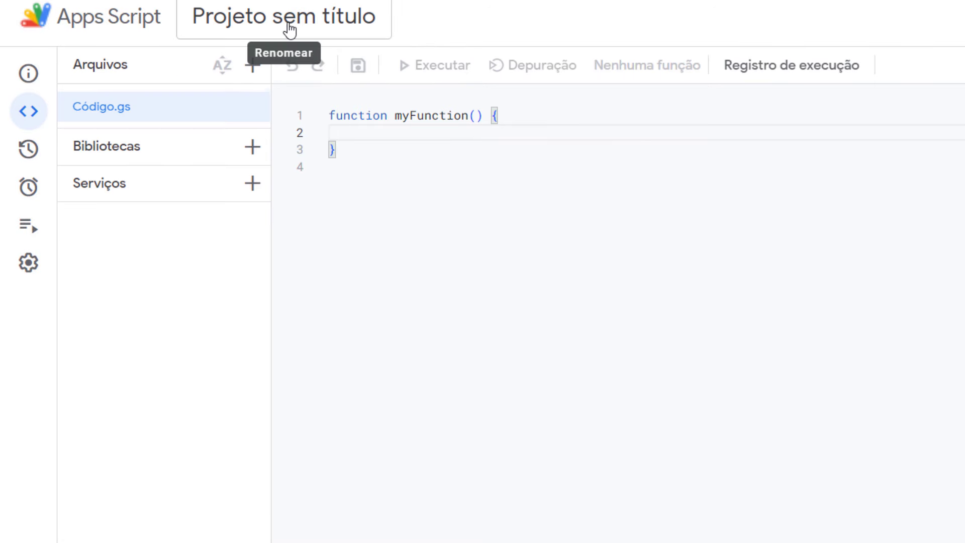
Step: Rename the untitled Apps Script project to Script
click(290, 30)
text(Scri)
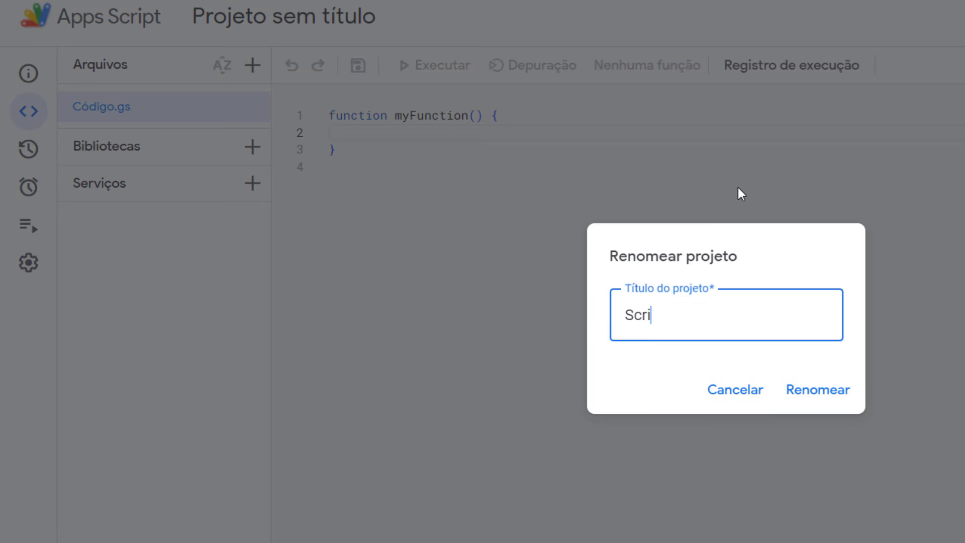
text(pt)
key(Return)
Step: Rename myFunction to createEvent and move its opening brace onto its own line
double_click(444, 115)
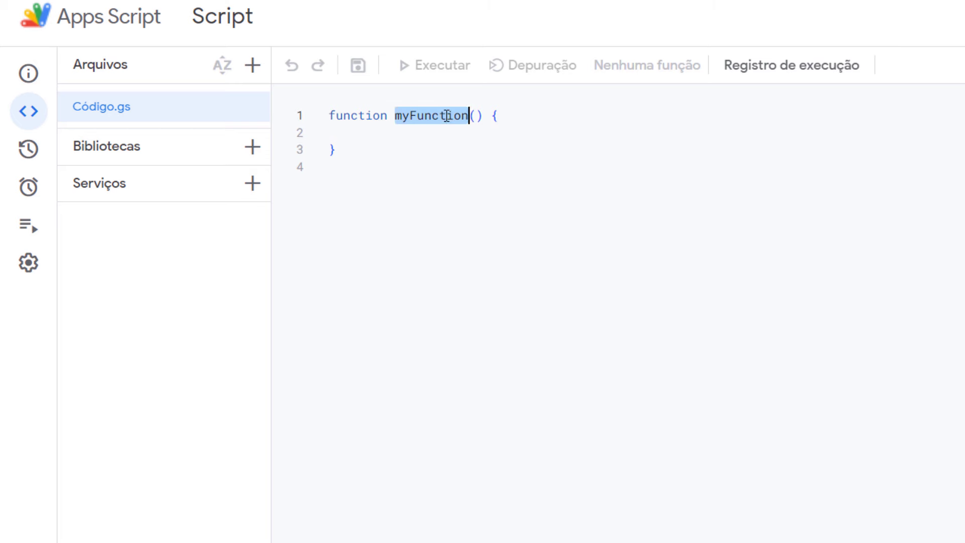
text(create)
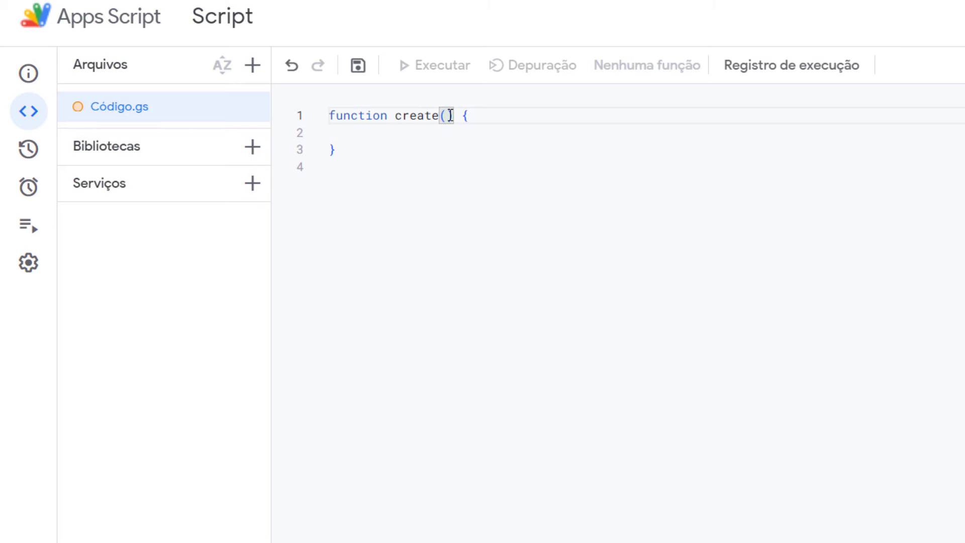
text(Event)
key(Right)
key(Right)
key(Right)
key(Return)
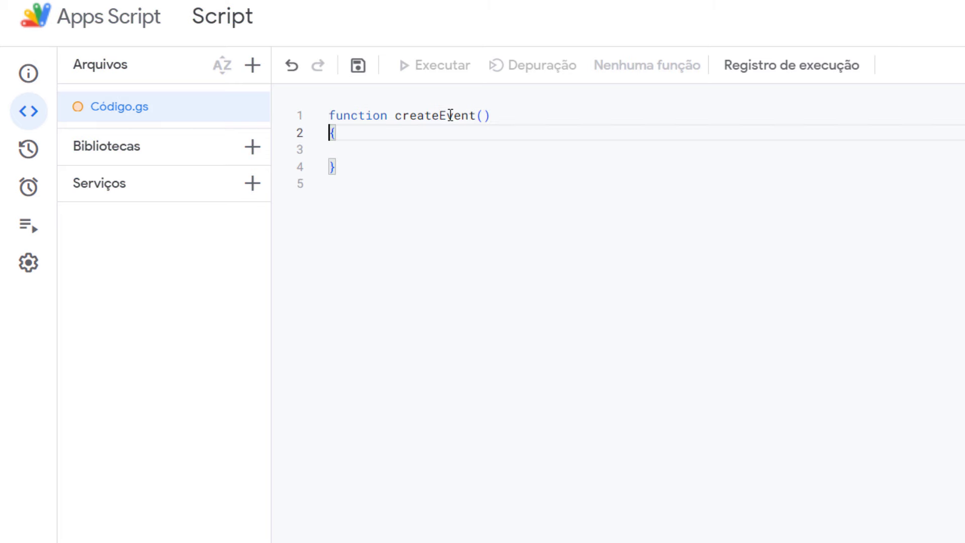
key(Down)
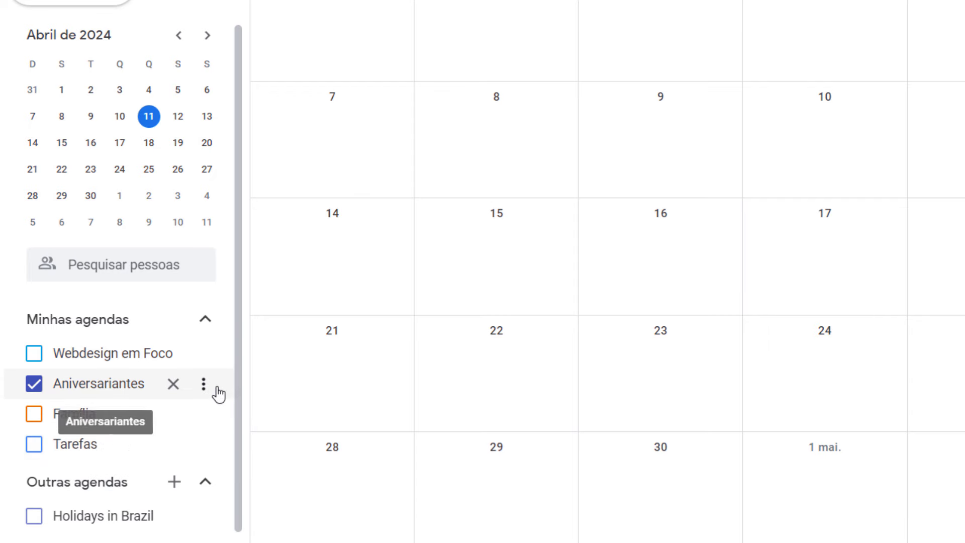
Step: In Google Calendar, open the Aniversariantes calendar's settings and copy its calendar ID from the integration section
click(205, 384)
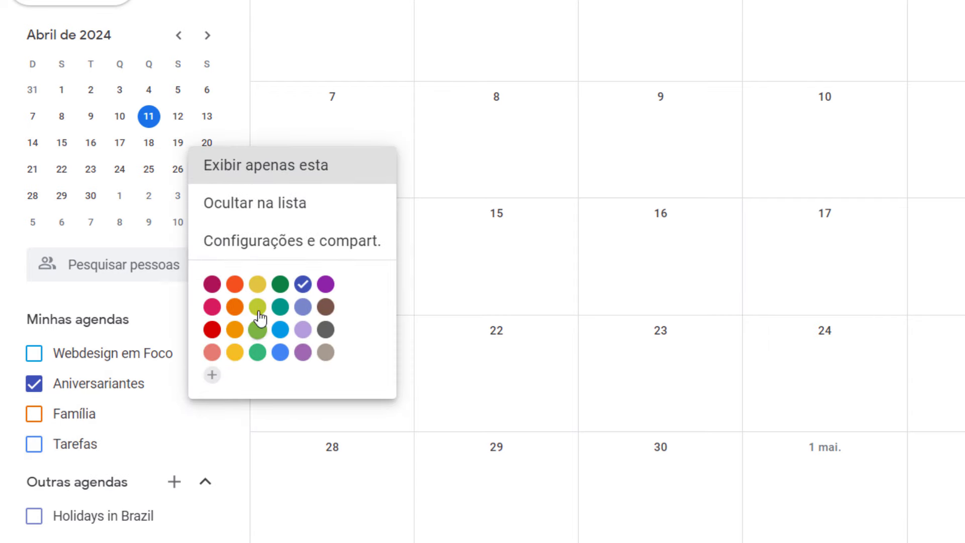
click(293, 250)
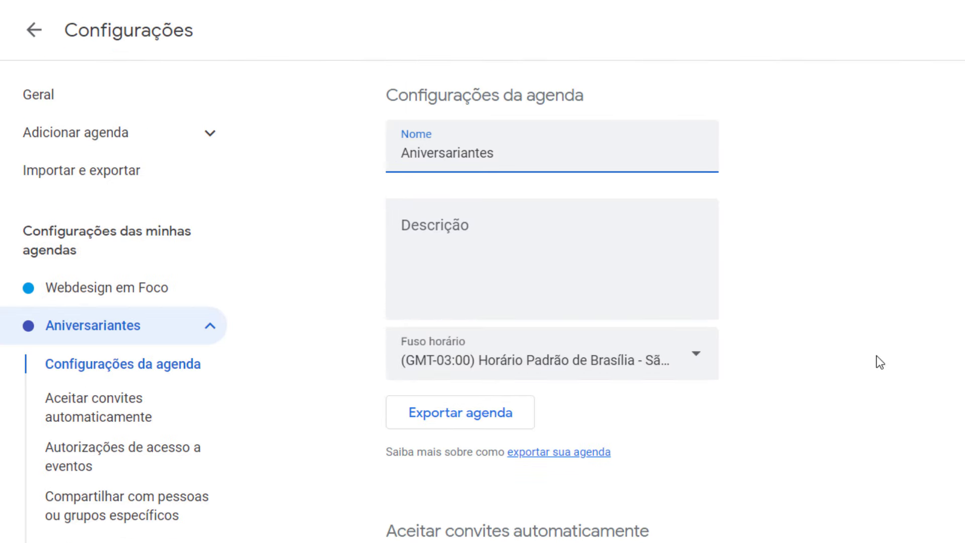
scroll(879, 361, down, 20)
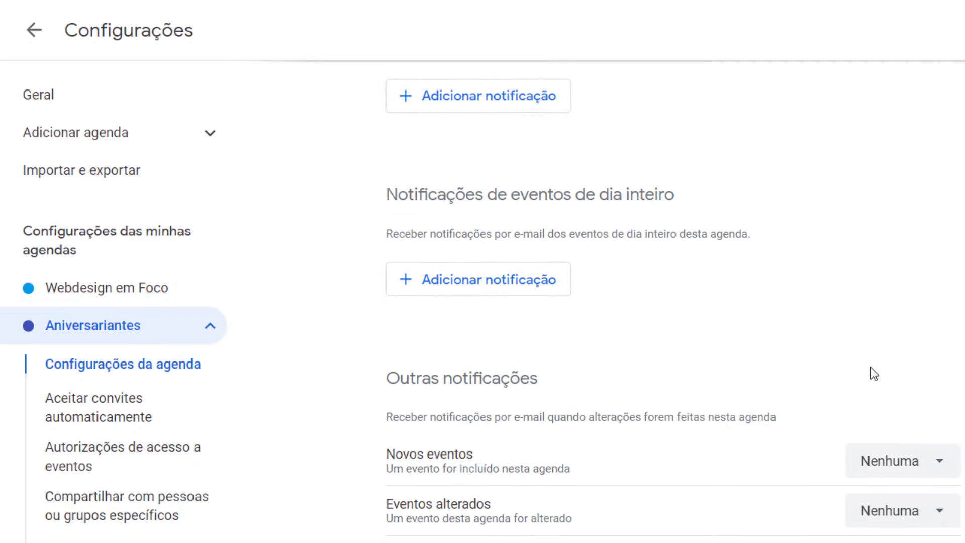
scroll(874, 373, down, 8)
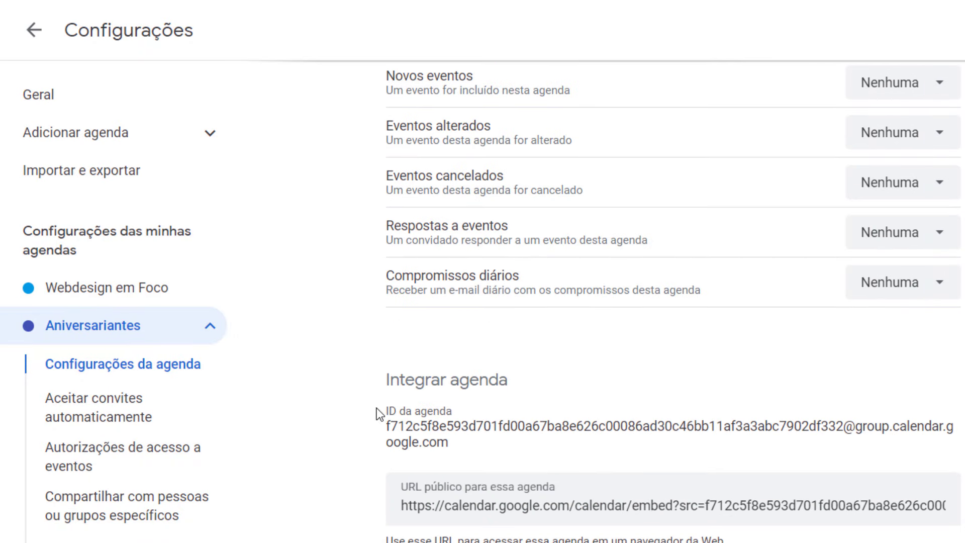
drag(379, 414, 451, 408)
drag(469, 451, 385, 435)
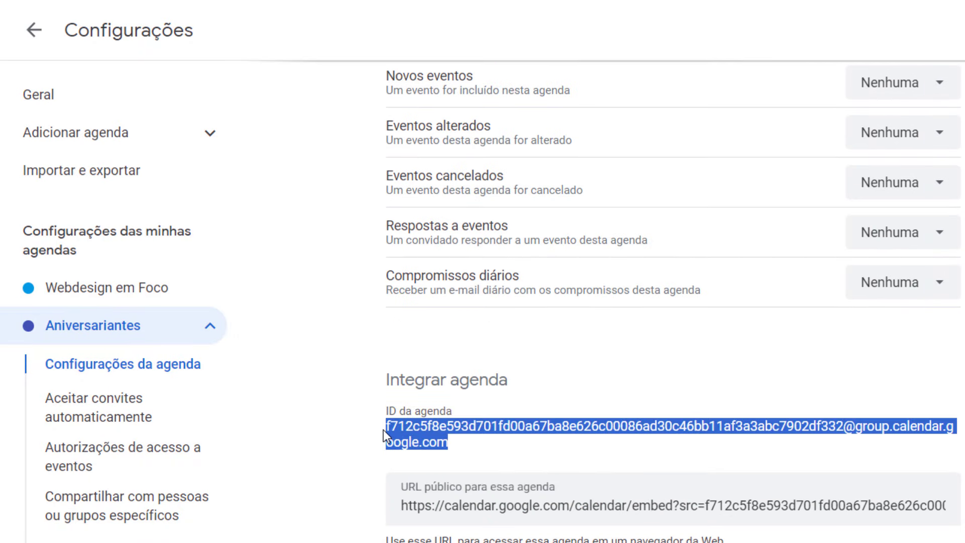
right_click(438, 425)
click(491, 192)
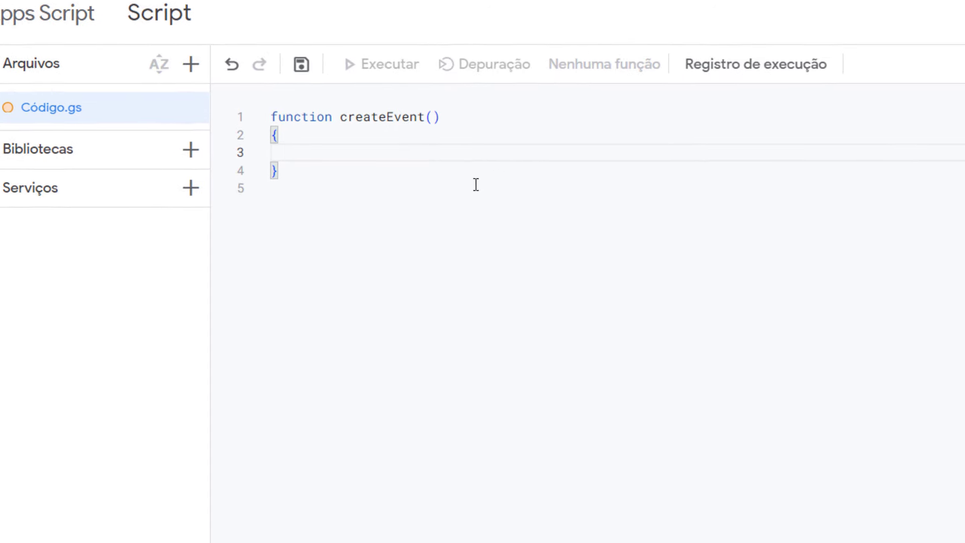
Step: Inside createEvent, declare myCalendar with let as CalendarApp.getCalendarById, passing the copied calendar ID as a quoted string
text(let )
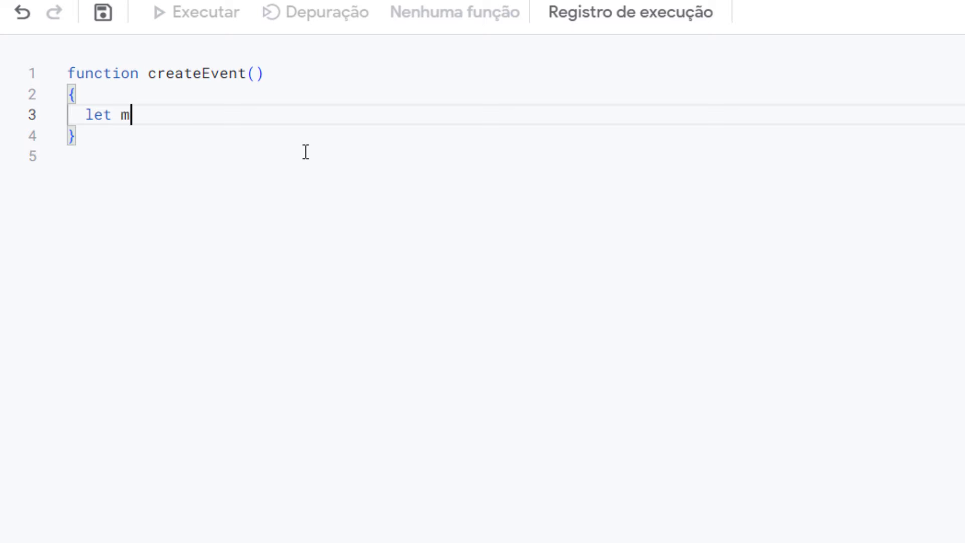
text(myCalendar)
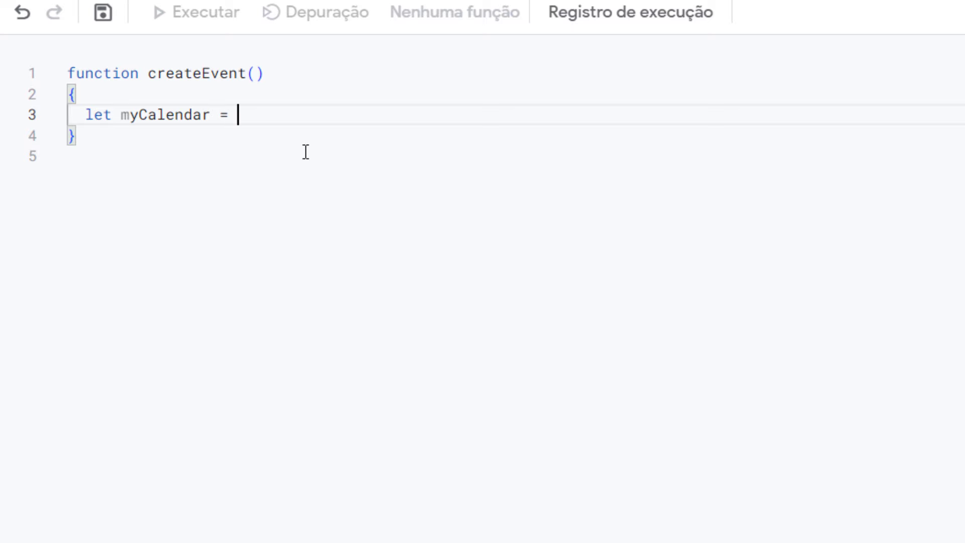
text( = Calen)
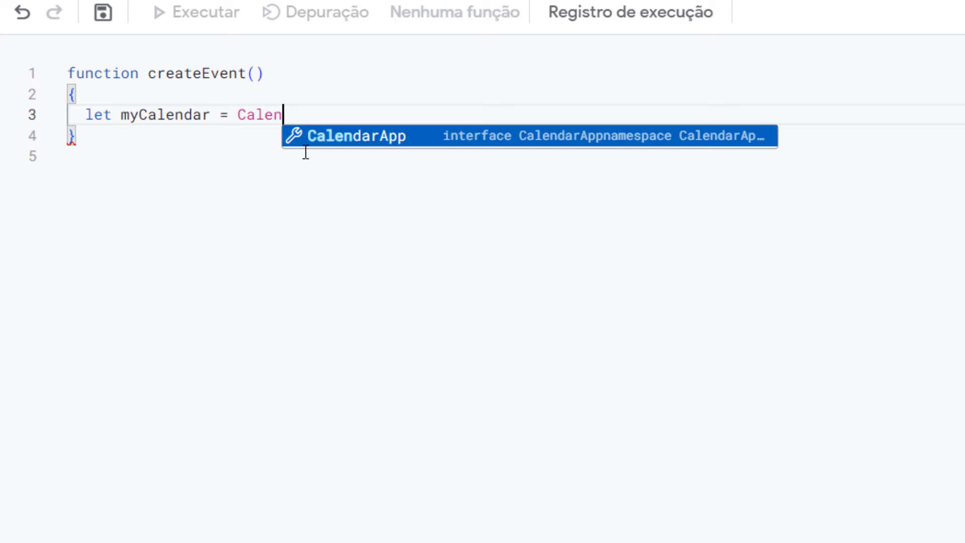
key(Return)
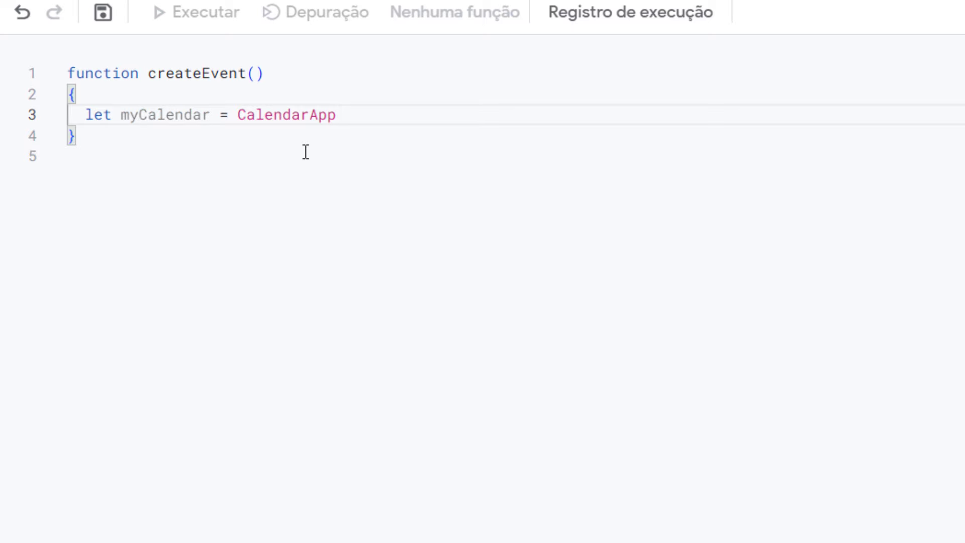
text(.get)
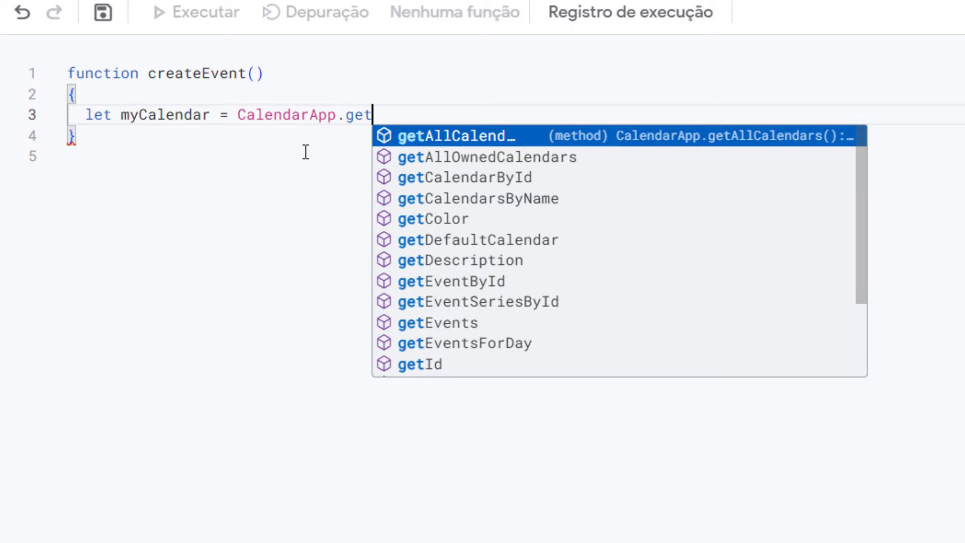
text(Calen)
key(Return)
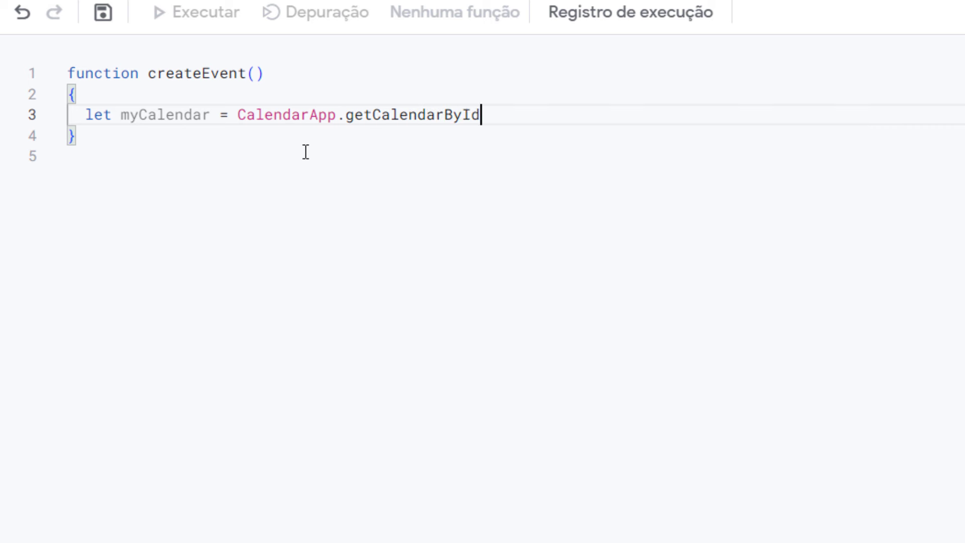
text((")
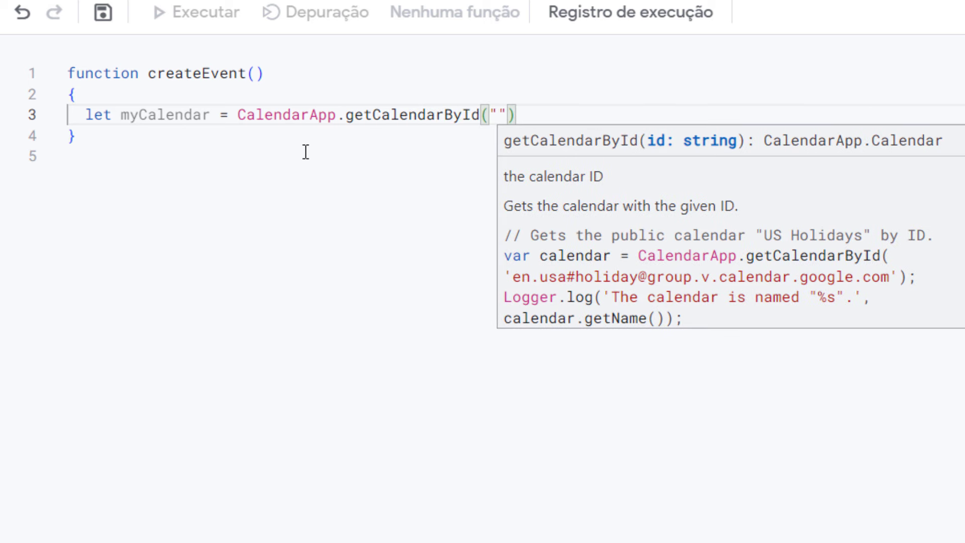
key(ctrl+v)
key(Escape)
key(Down)
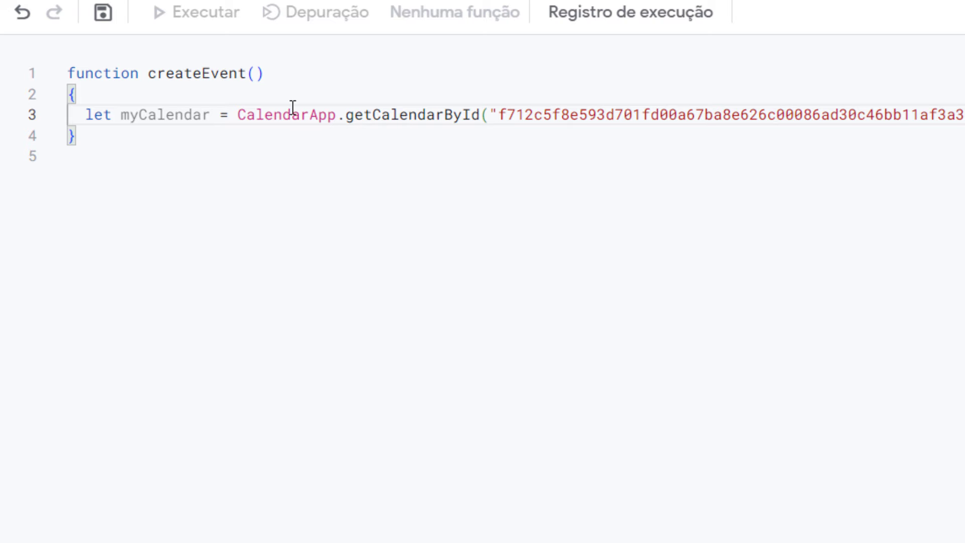
Step: Add the parameters title and data to the createEvent function
click(257, 75)
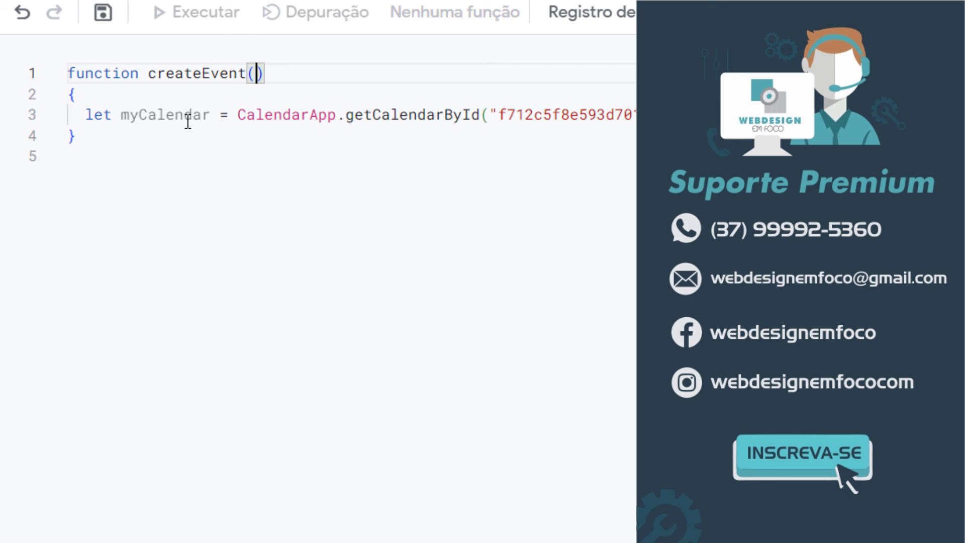
text(title, )
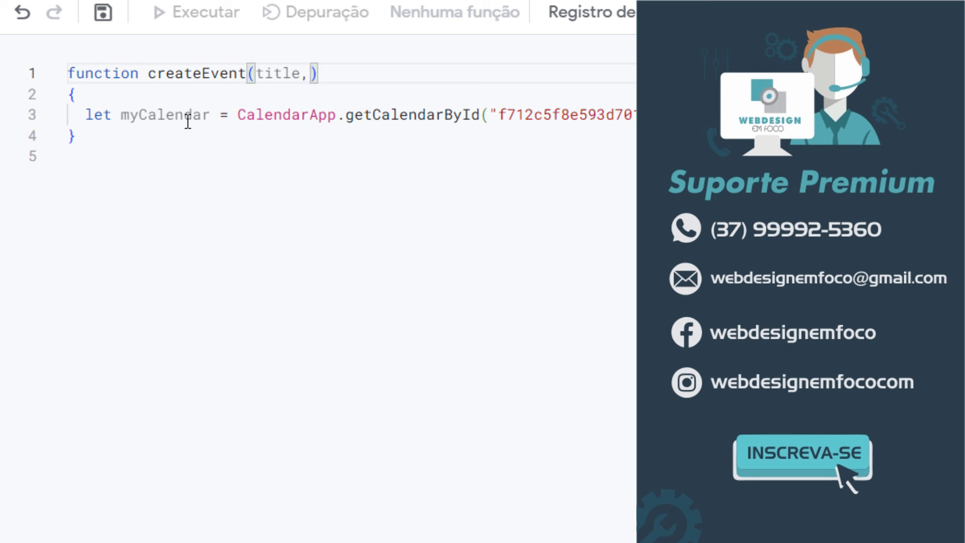
text(data)
key(Down)
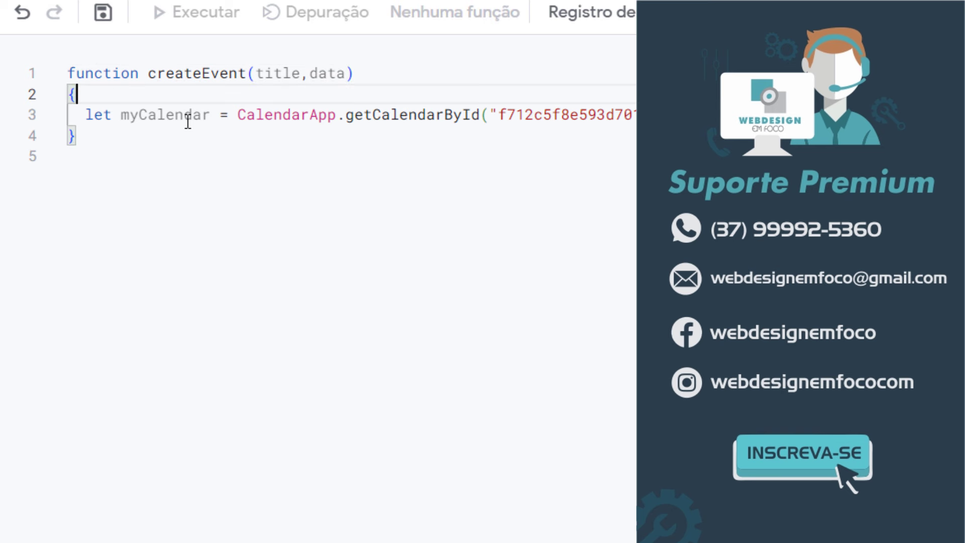
Step: Insert the line let dateF = new Date(data); above the myCalendar declaration
key(Return)
text(let data)
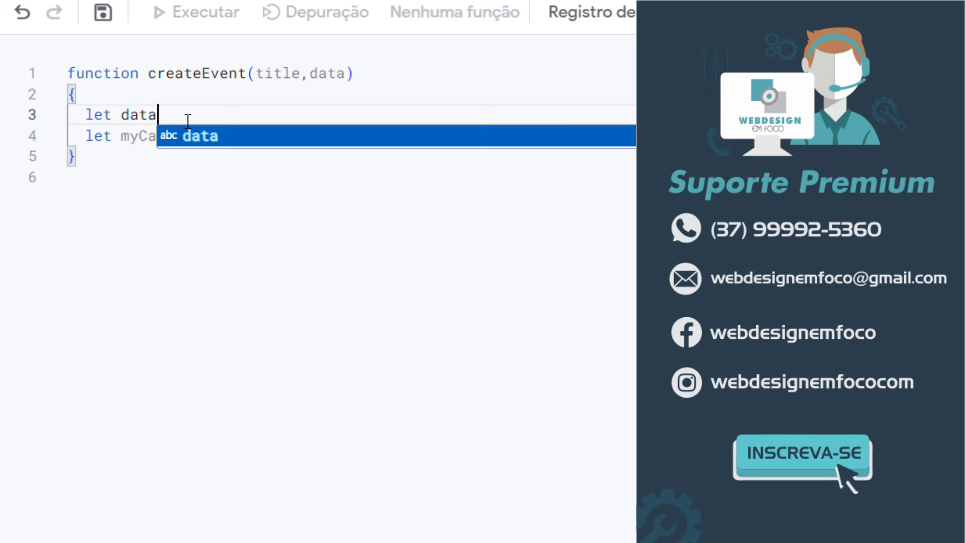
key(BackSpace)
text(eF = new Date()
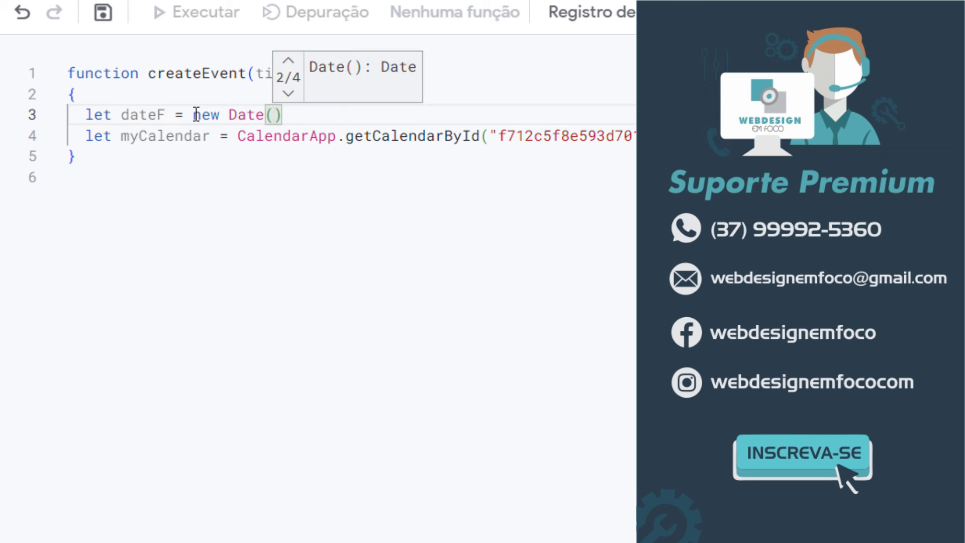
double_click(326, 74)
key(ctrl+c)
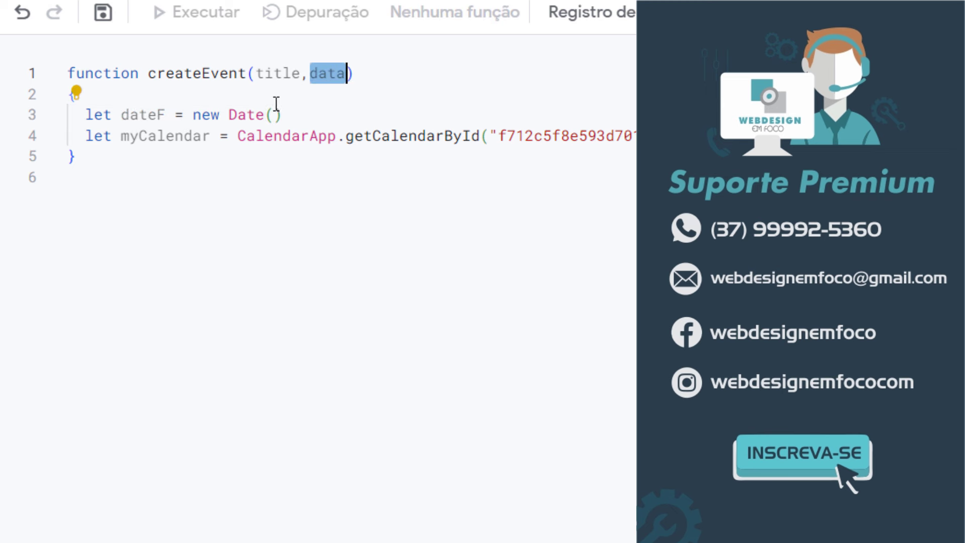
click(275, 115)
key(ctrl+v)
key(Right)
text(;)
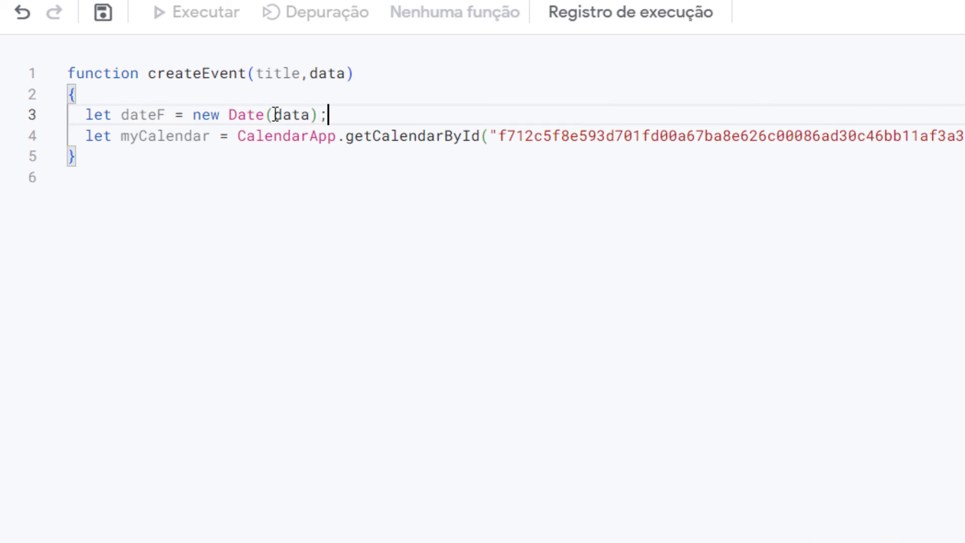
key(Down)
Step: Check the createEvent example in the Calendar reference and add a multi-line myCalendar.createEvent() call below the calendar declaration
double_click(169, 140)
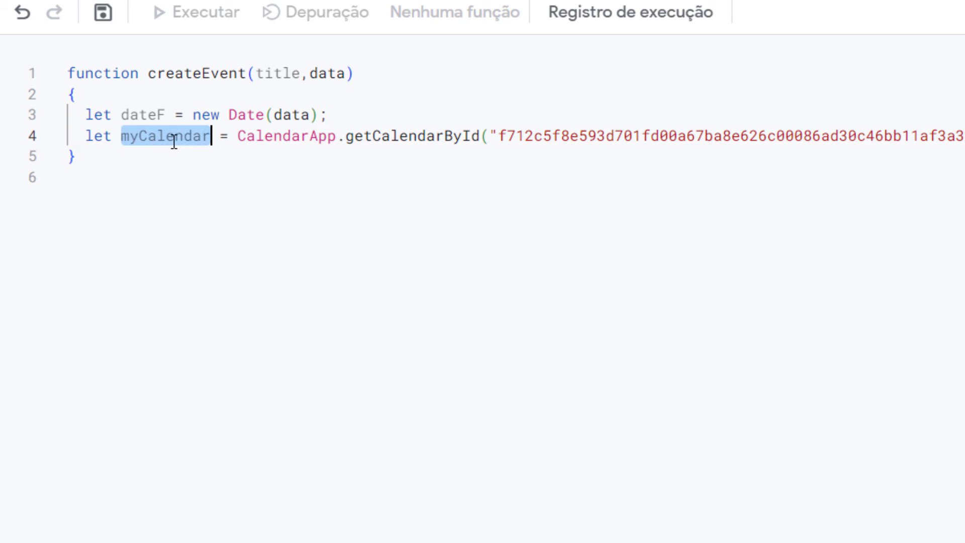
key(End)
key(Return)
text(e)
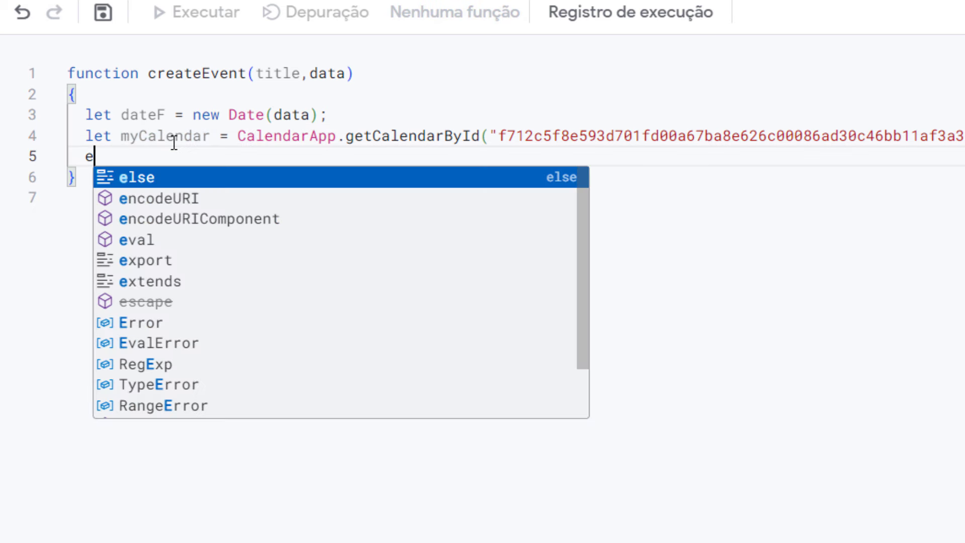
key(BackSpace)
text(myCalendar.)
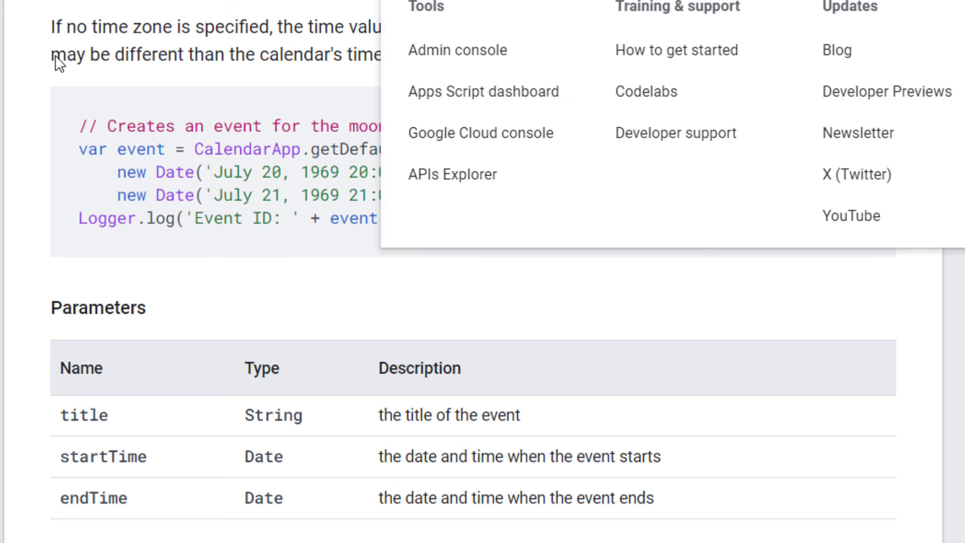
scroll(327, 218, up, 3)
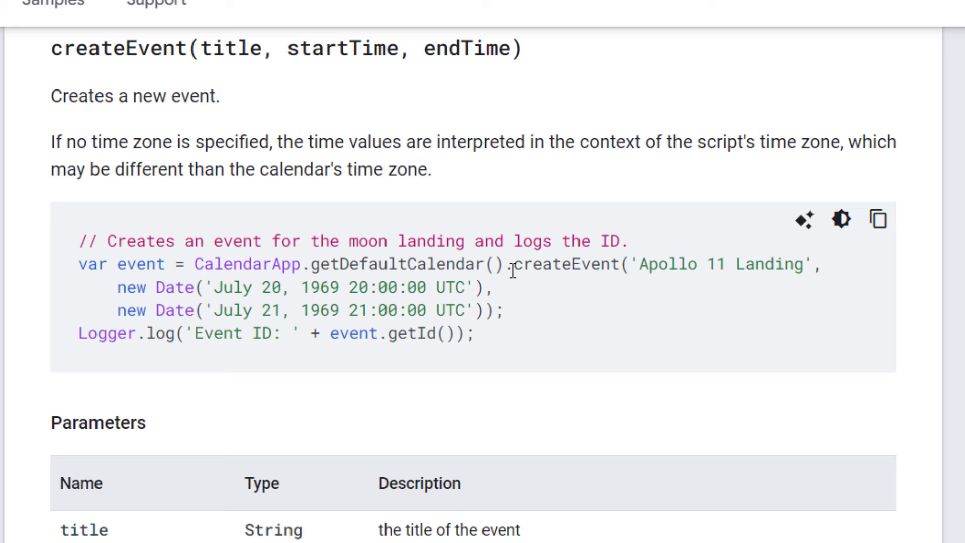
drag(512, 269, 814, 266)
click(656, 266)
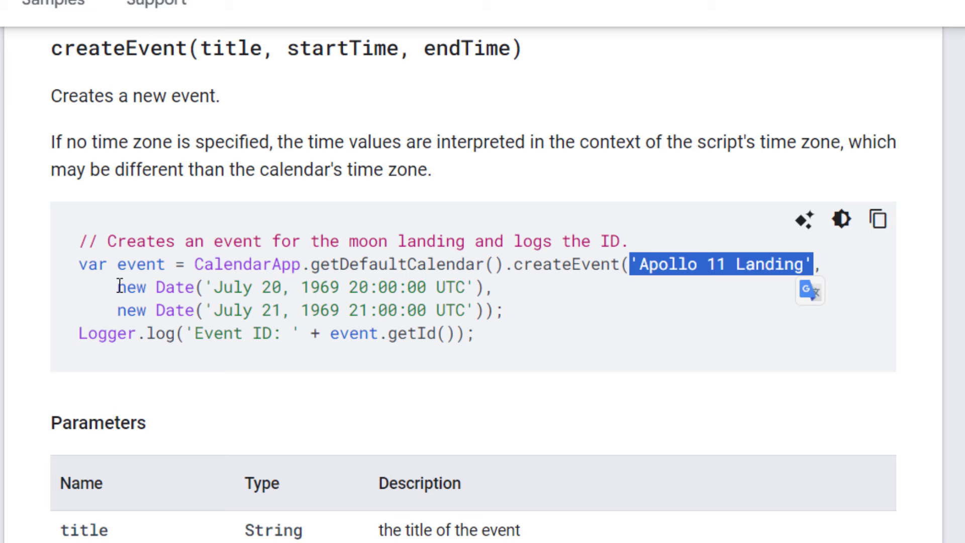
drag(120, 286, 484, 288)
drag(405, 291, 126, 310)
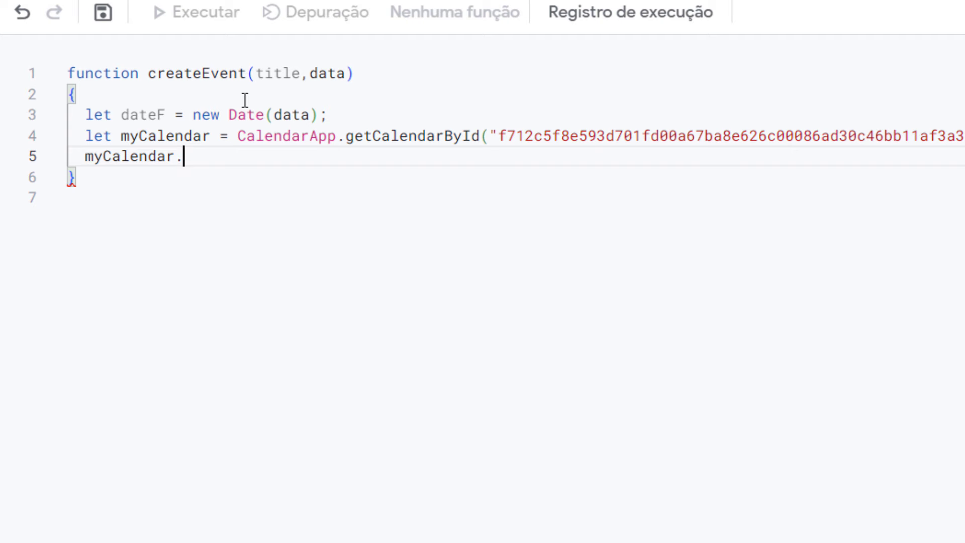
text(cre)
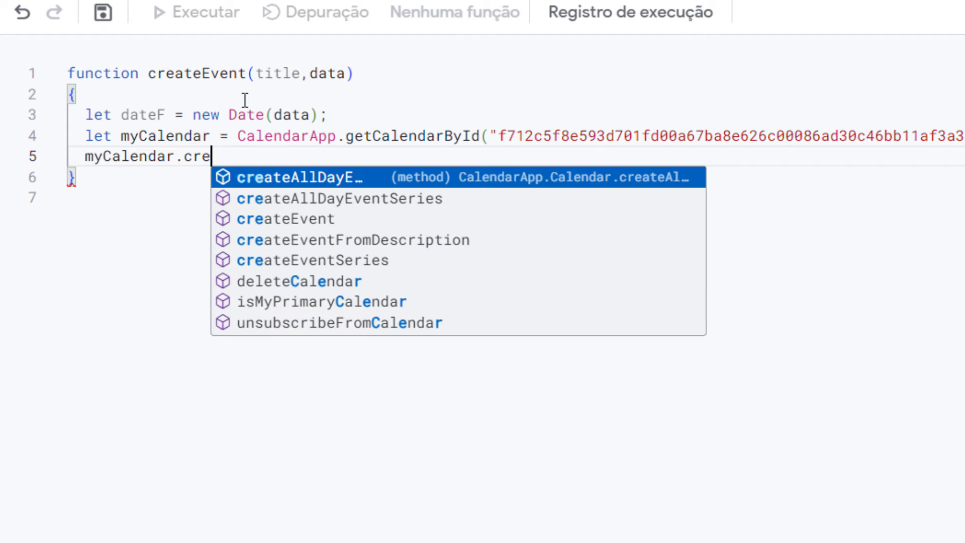
text(ateEvent()
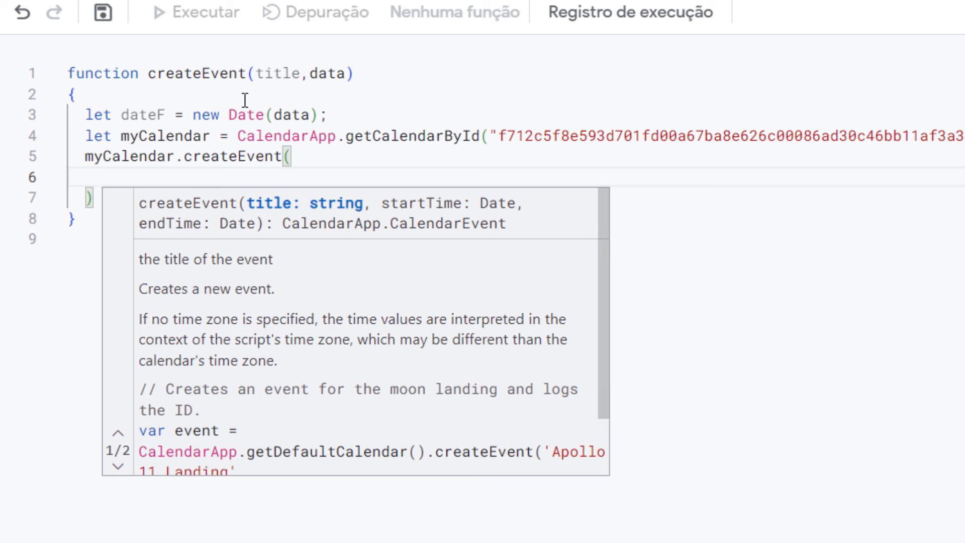
Step: Enter title followed by a comma as the first argument of the myCalendar.createEvent call
double_click(276, 72)
click(195, 176)
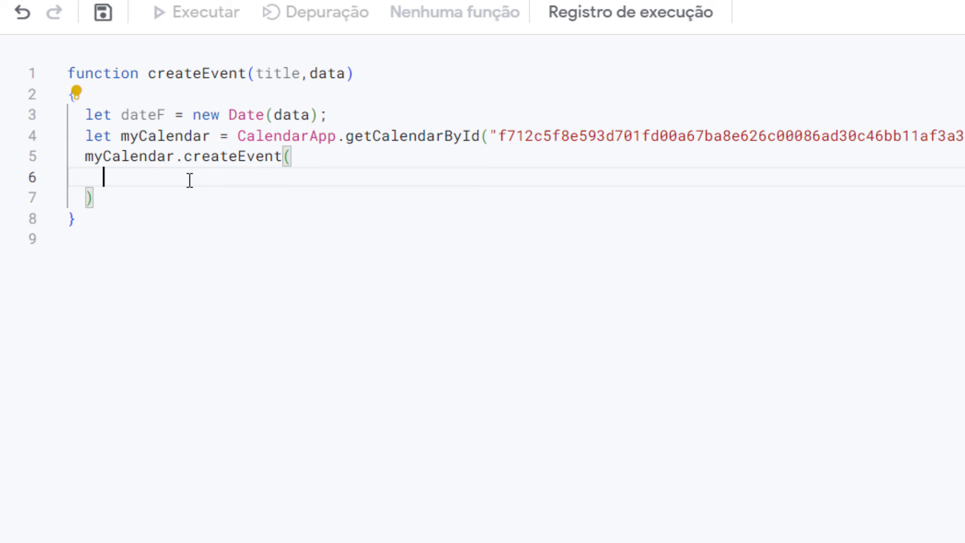
text(title)
double_click(266, 72)
double_click(325, 73)
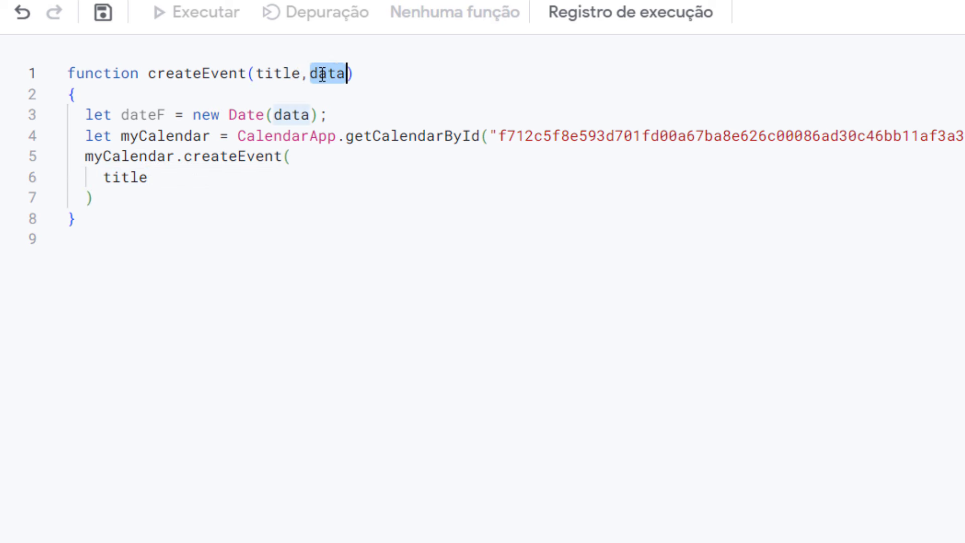
click(212, 175)
text(,)
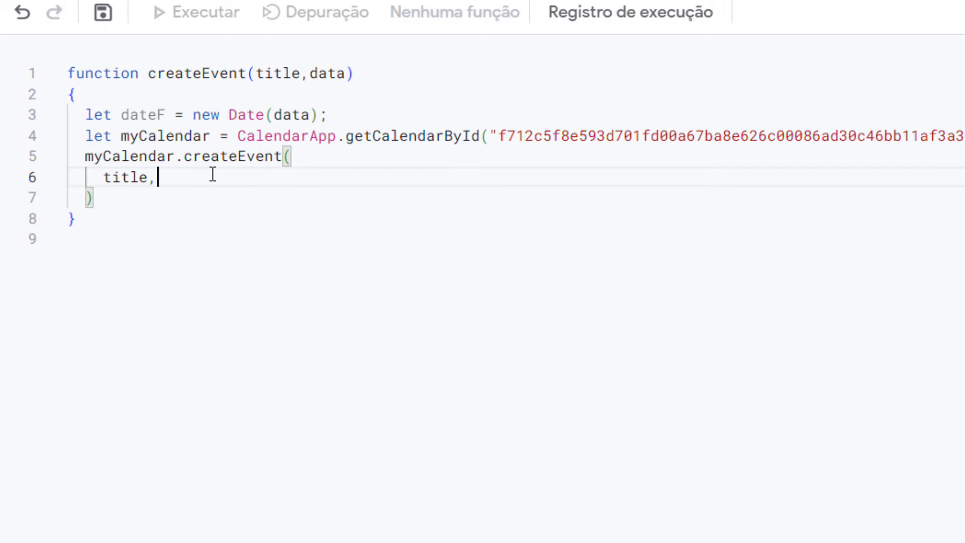
Step: Add data as both the start and end time arguments on separate lines, and end the createEvent call with a semicolon
key(Return)
text(DATA)
key(BackSpace)
key(BackSpace)
key(BackSpace)
key(BackSpace)
text(data,)
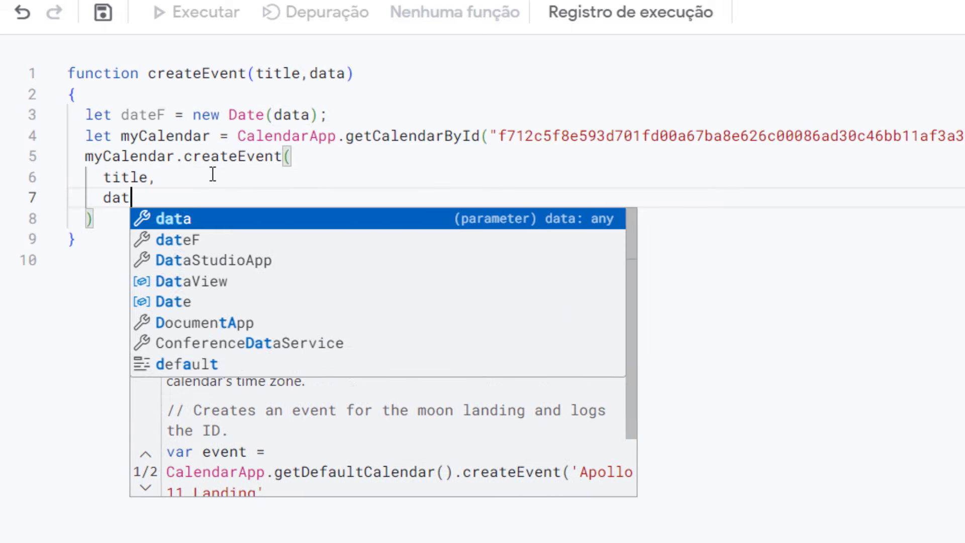
key(Return)
text(data)
key(Down)
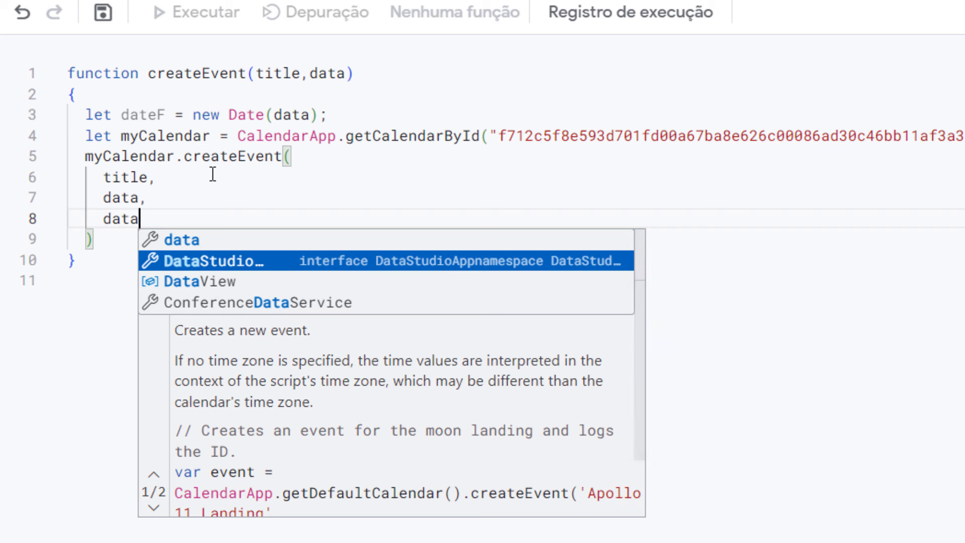
key(Escape)
key(Escape)
click(111, 241)
text(;)
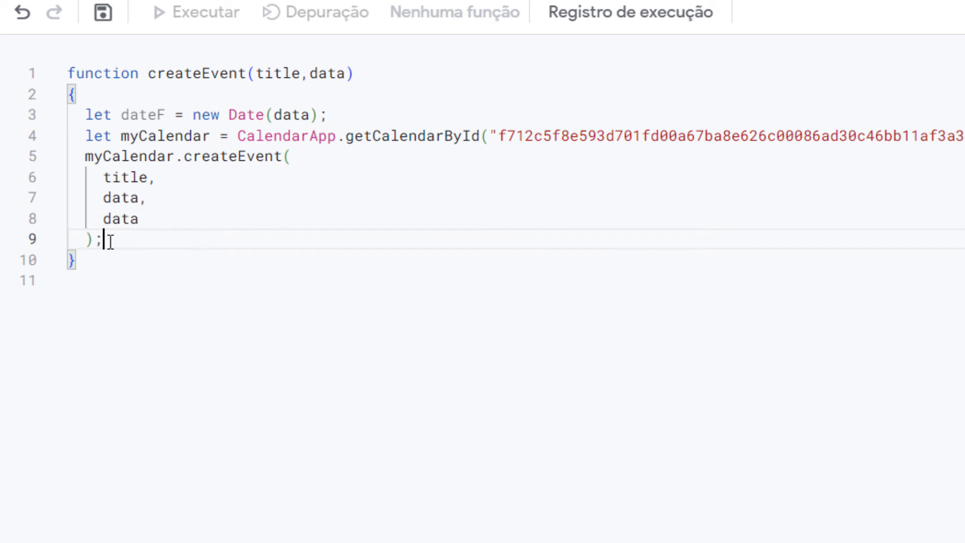
Step: Review the two data arguments, then switch to AppSheet and examine the date and other fields of a new Lancamentos entry form
double_click(126, 221)
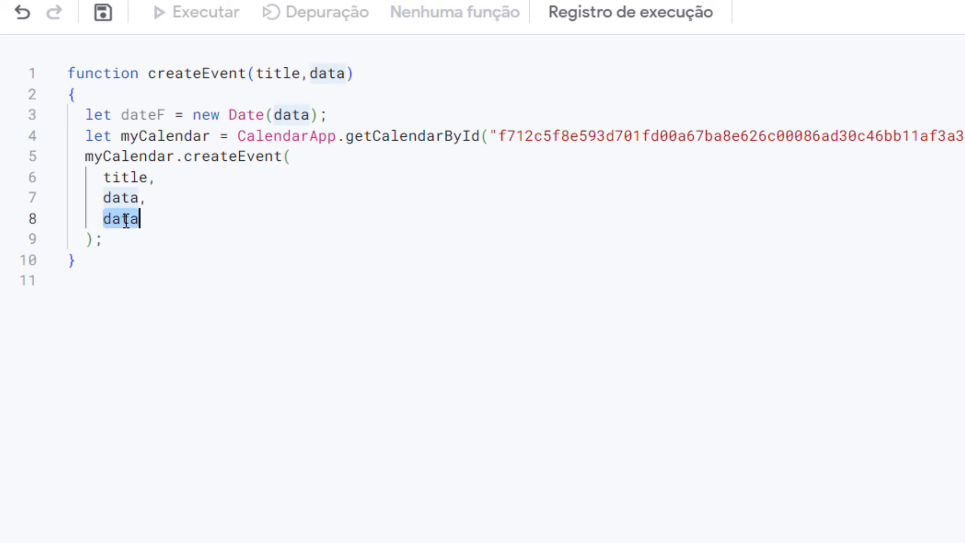
double_click(119, 197)
double_click(119, 217)
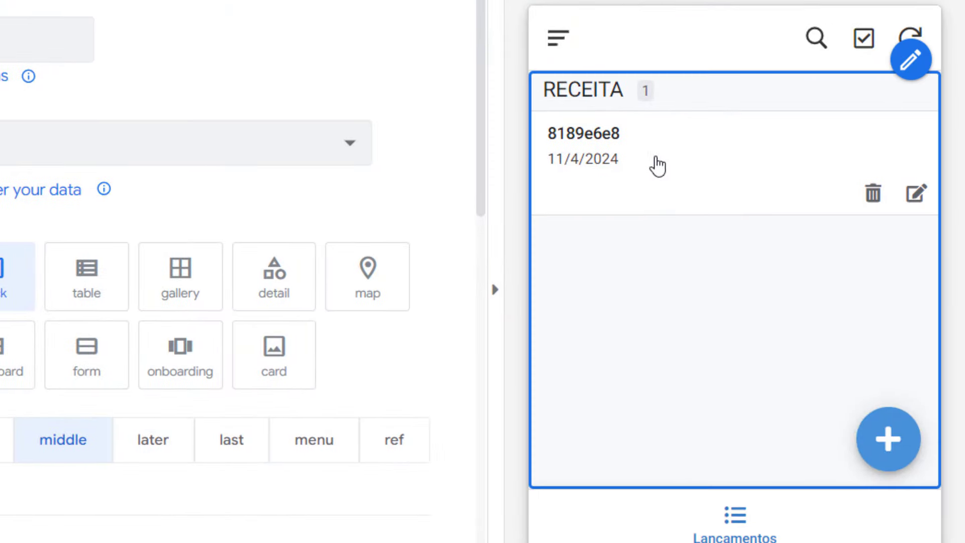
click(884, 460)
scroll(637, 352, down, 4)
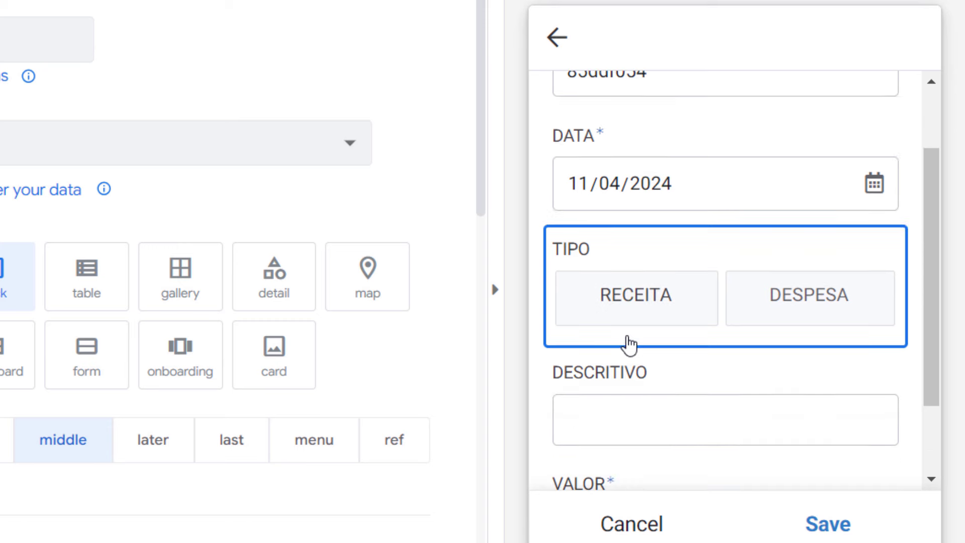
scroll(627, 251, up, 4)
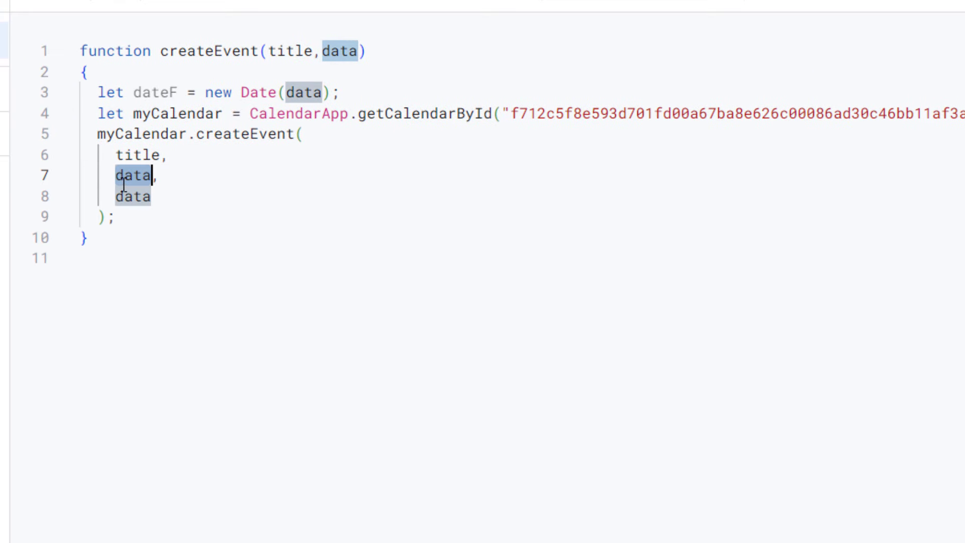
Step: Store the result of the myCalendar.createEvent call in a variable declared with let event
click(126, 196)
click(98, 132)
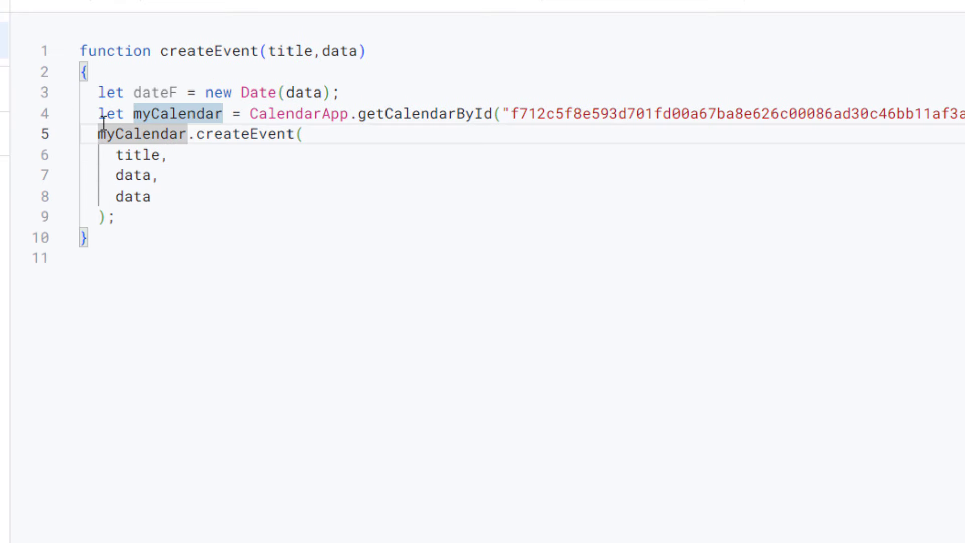
text(let event)
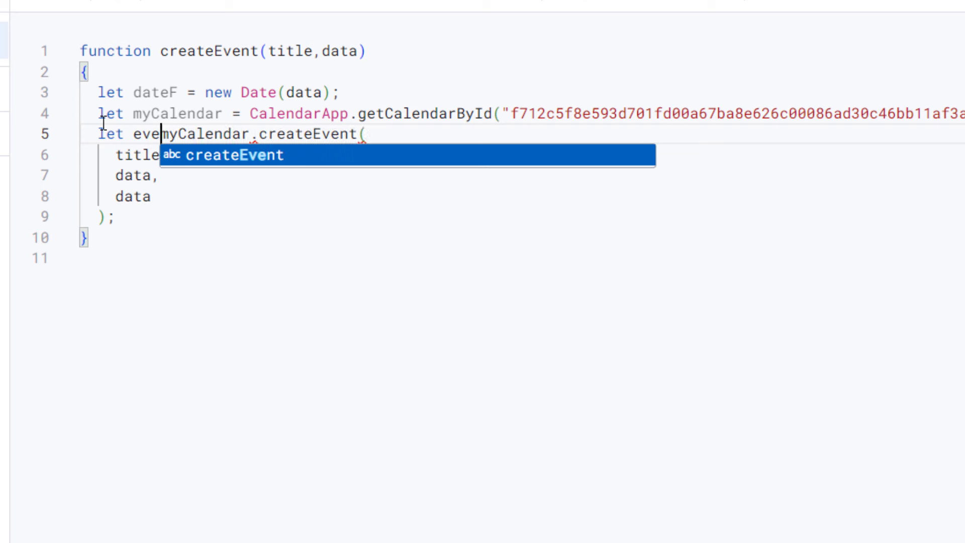
text( =)
key(Down)
key(Down)
key(Down)
key(Down)
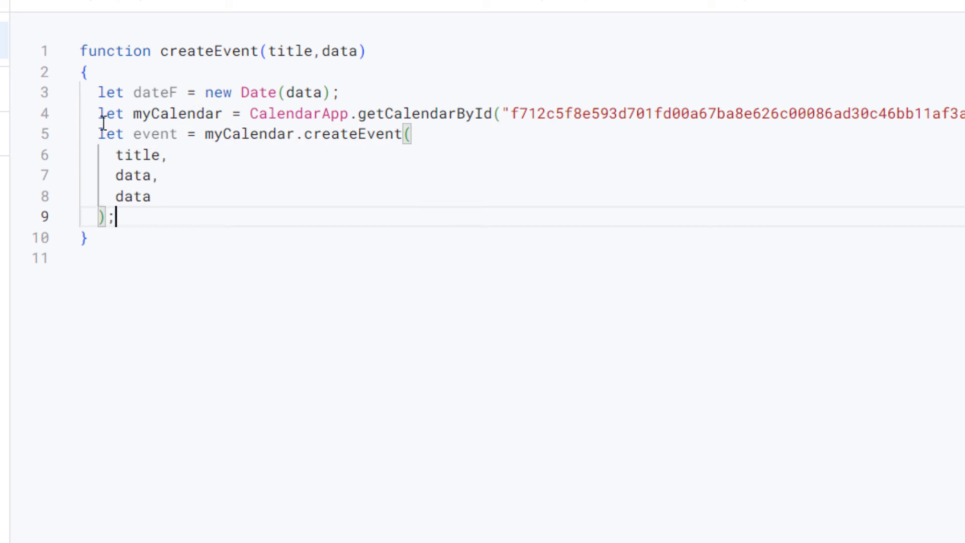
Step: Add return event.getId(); on a new line after the createEvent call
key(Return)
text(return evetn)
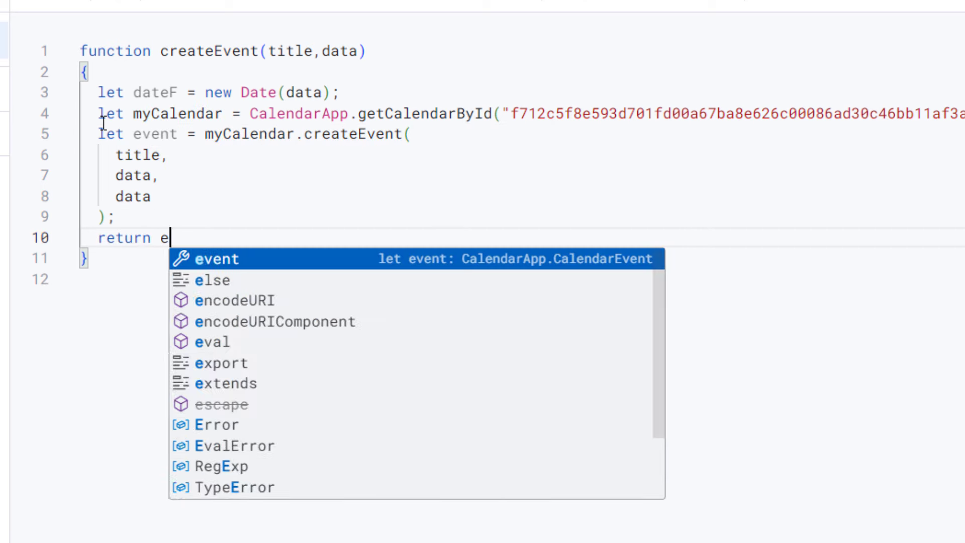
key(BackSpace)
key(BackSpace)
text(nt.getId)
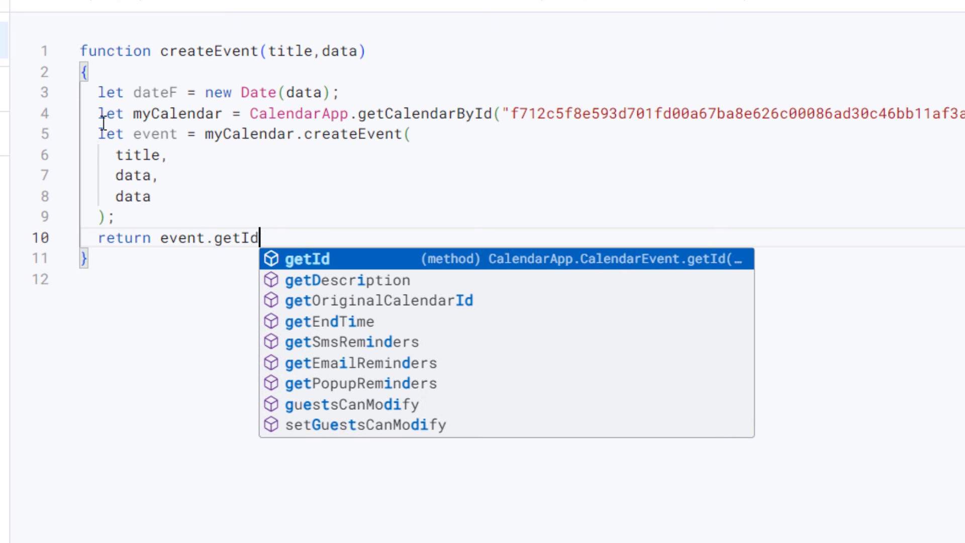
key(Escape)
text(();)
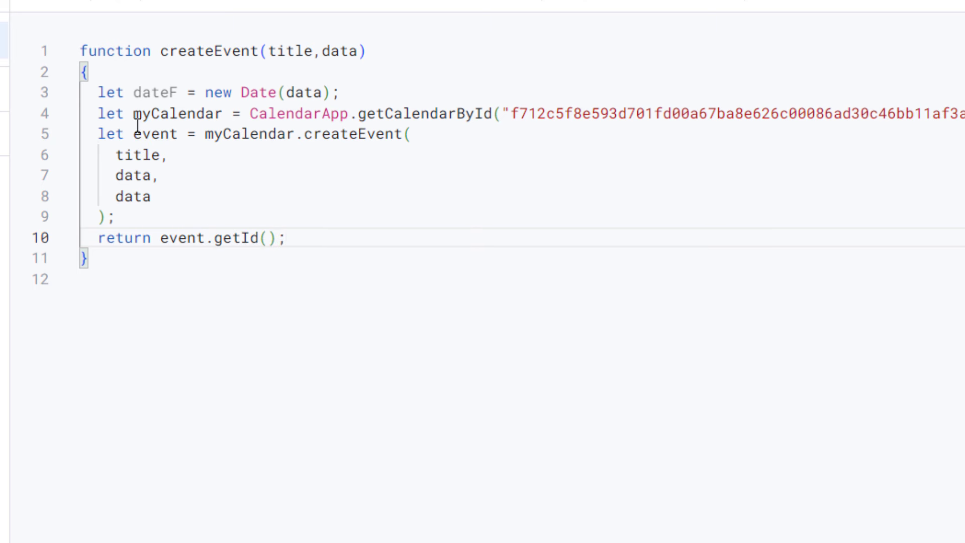
Step: Review the finished createEvent function: its title and data parameters, the event creation block and the return line
drag(305, 246, 188, 237)
click(309, 135)
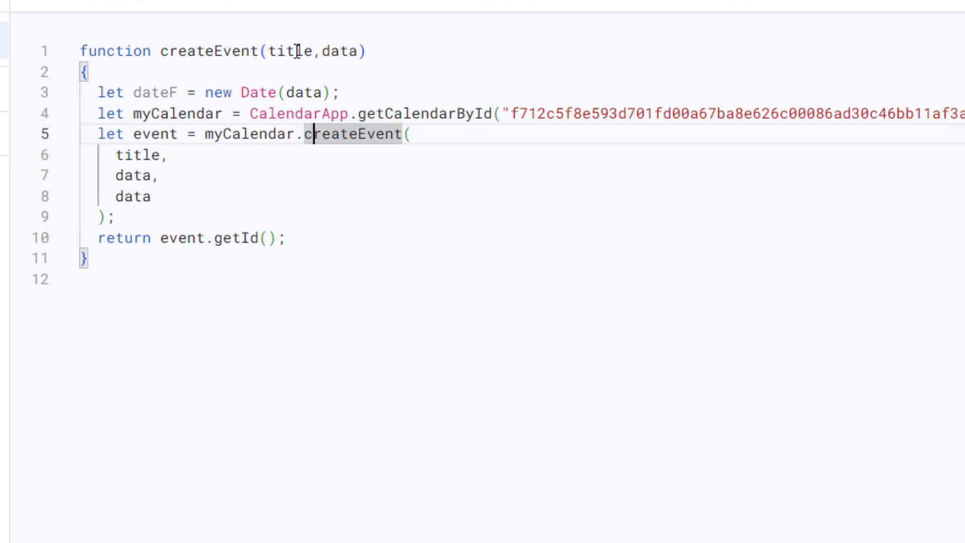
double_click(301, 51)
click(336, 51)
click(150, 216)
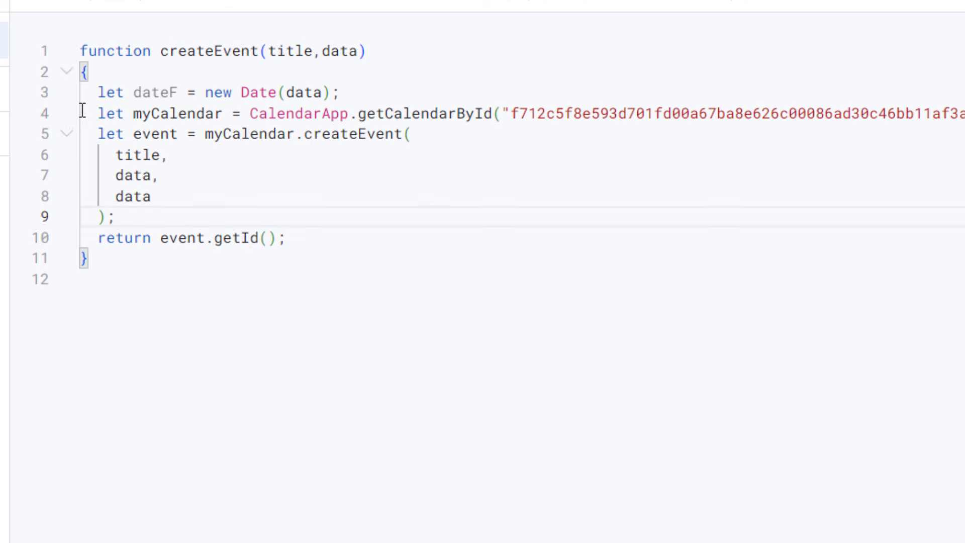
click(98, 133)
drag(98, 133, 167, 216)
click(352, 280)
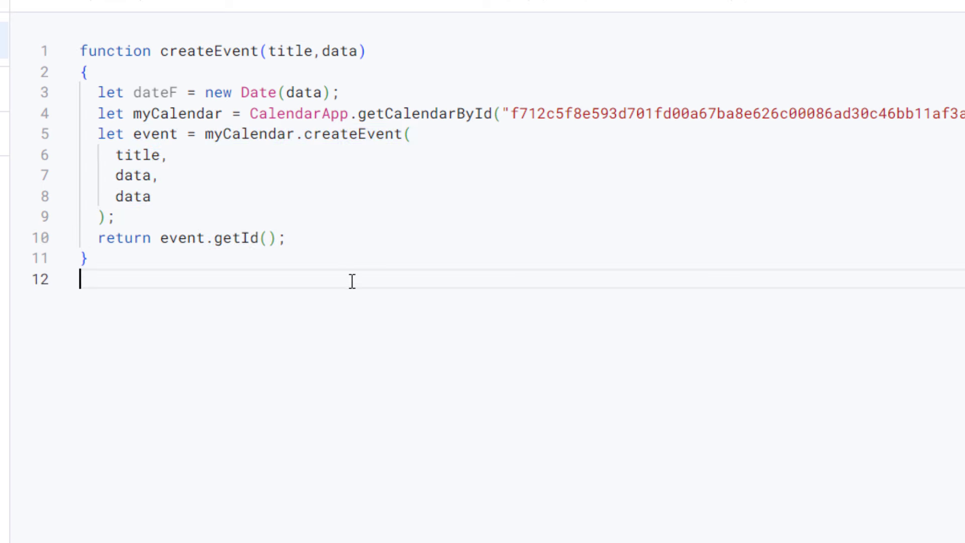
drag(336, 246, 88, 239)
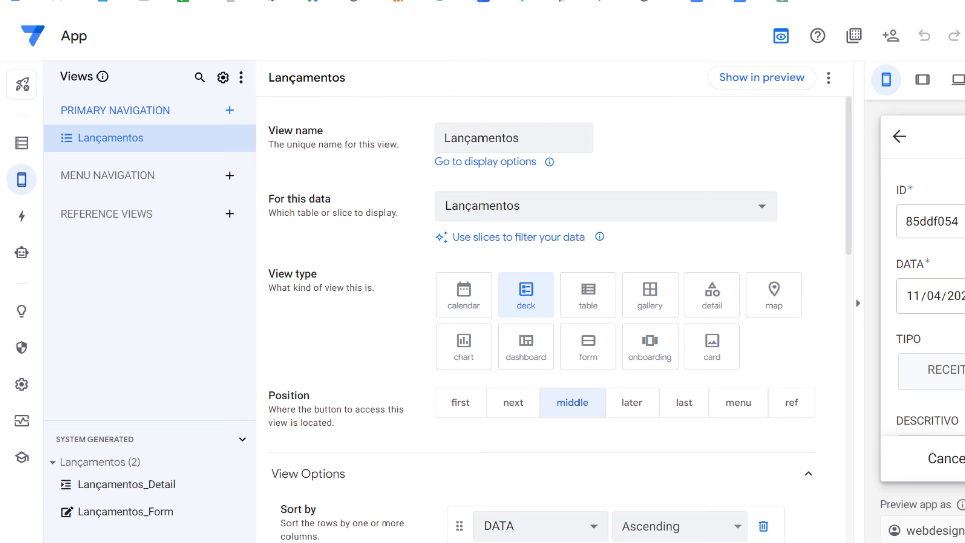
Step: Switch to the AppSheet editor and create a new automation bot from scratch
click(21, 260)
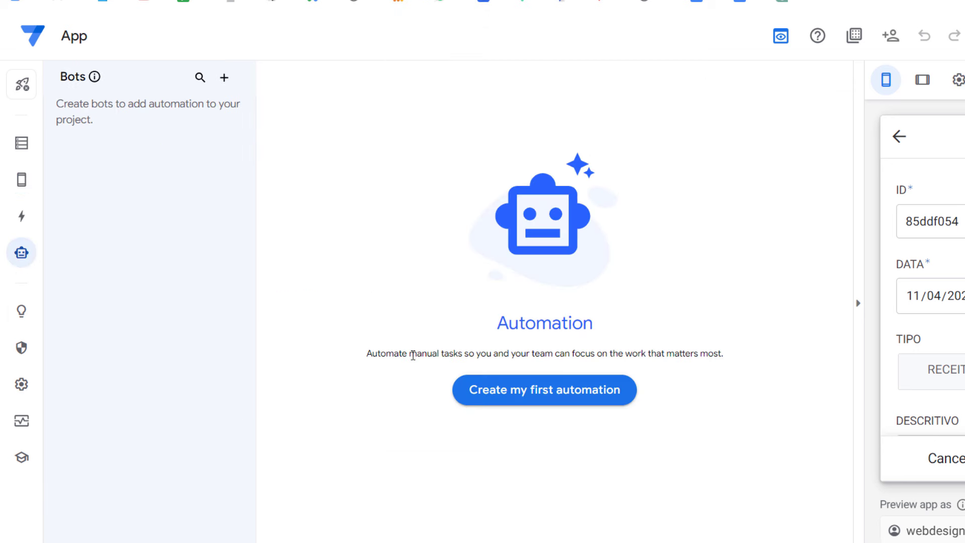
click(489, 390)
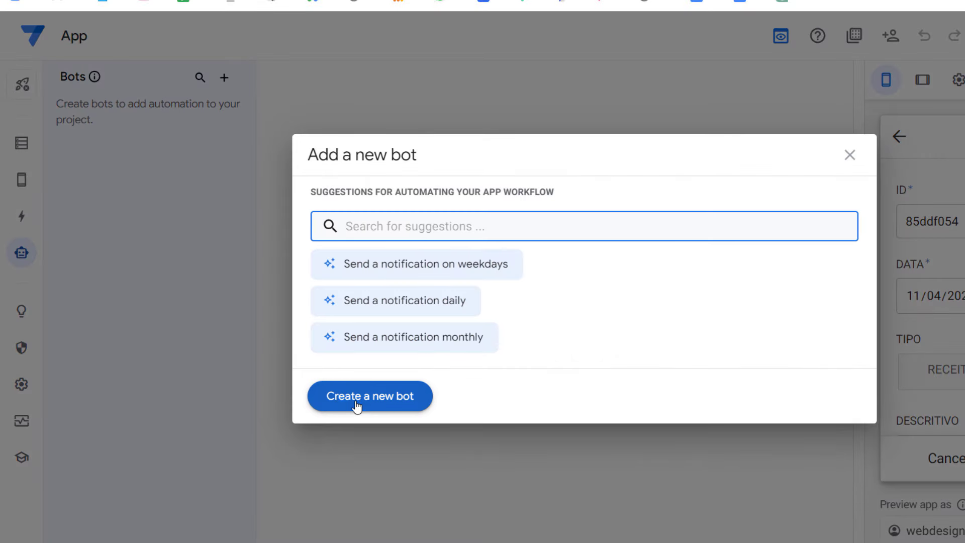
click(385, 401)
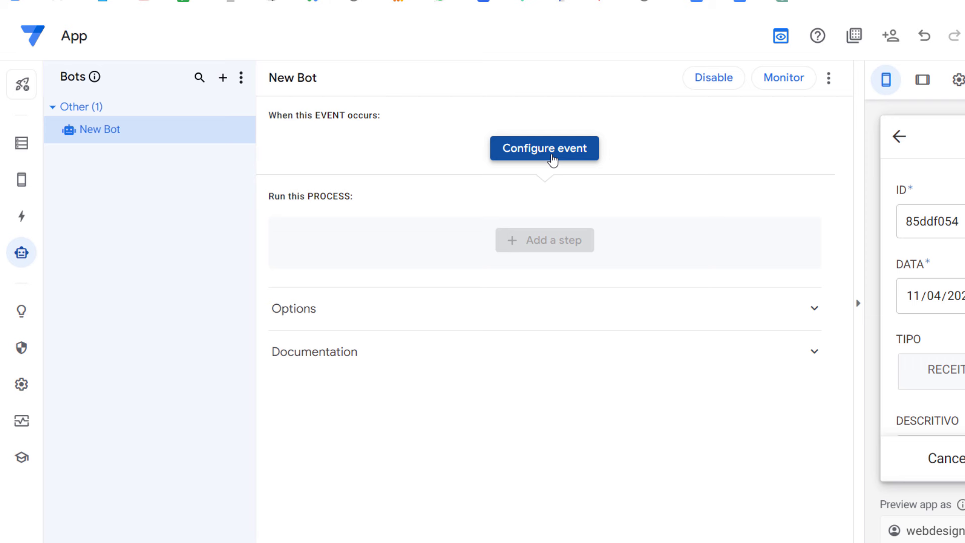
Step: Rename the new bot as Automatização 1
click(245, 129)
click(264, 150)
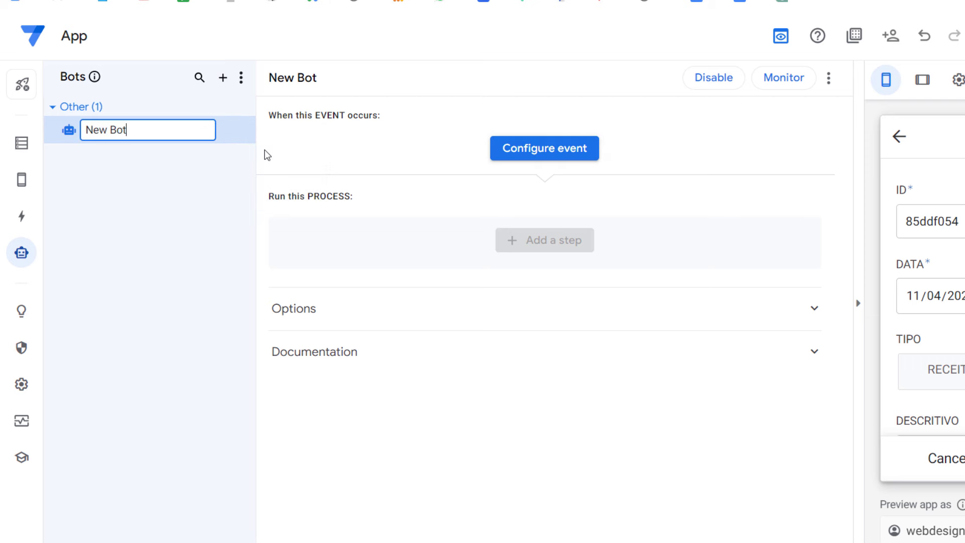
key(ctrl+a)
text(Automatização)
key(BackSpace)
key(BackSpace)
key(BackSpace)
text(ção 1)
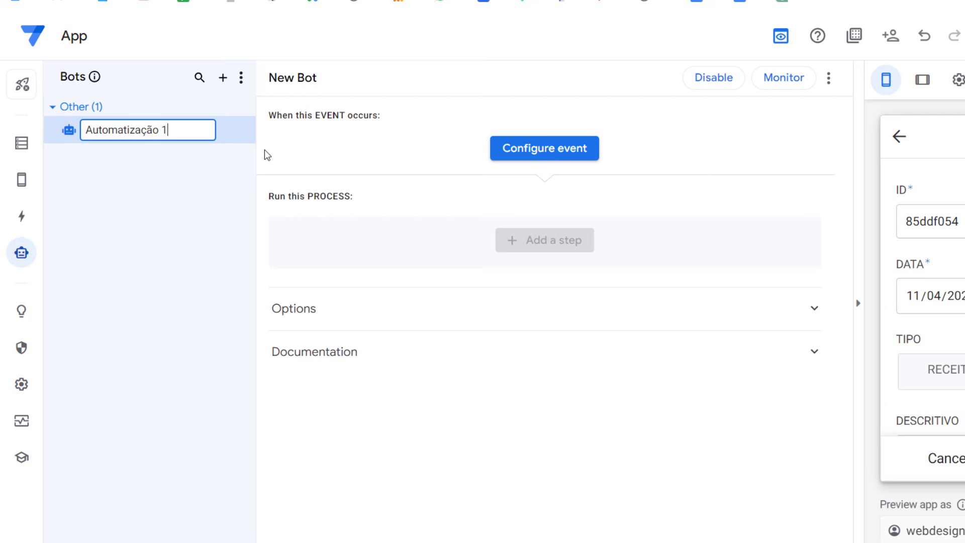
key(Return)
Step: Configure a custom event for the bot and name it Evento
click(497, 153)
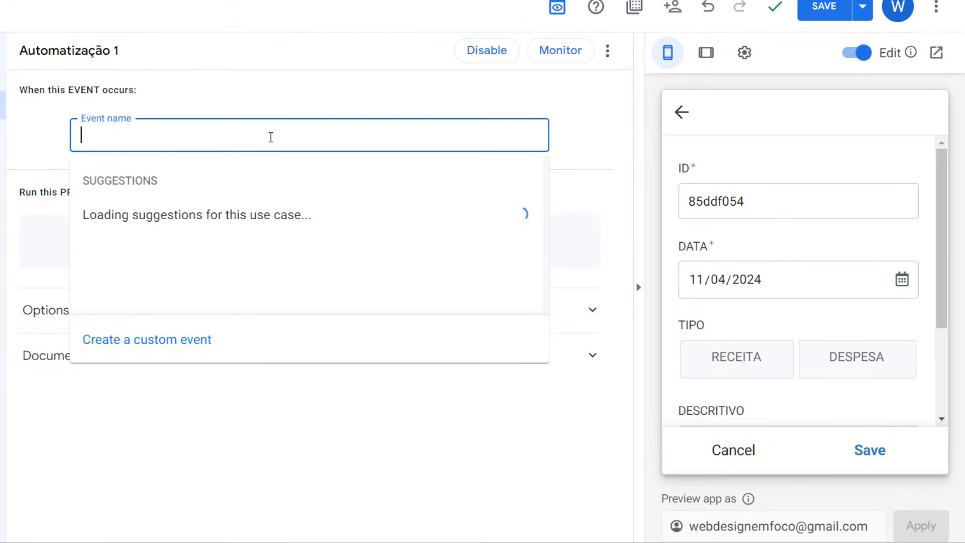
click(165, 325)
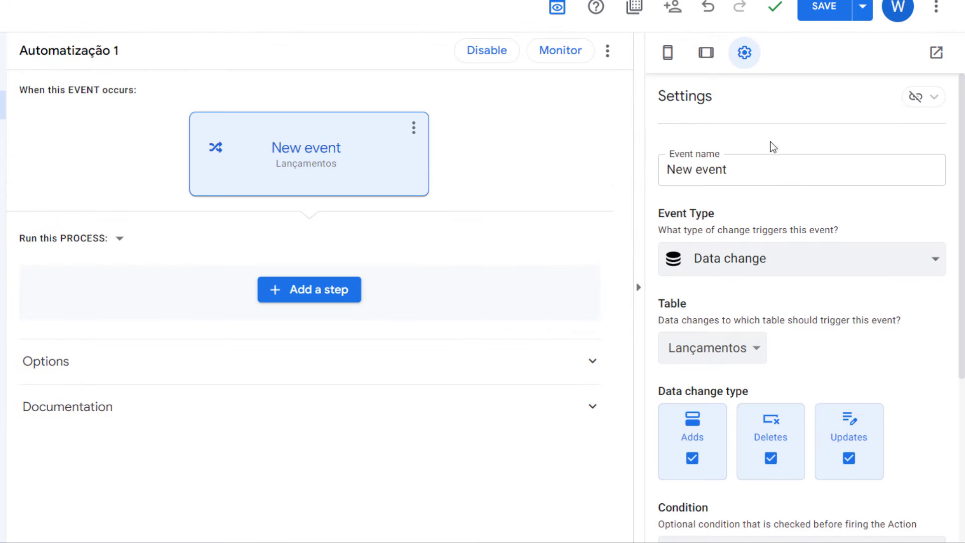
click(727, 169)
key(ctrl+a)
text(Ev)
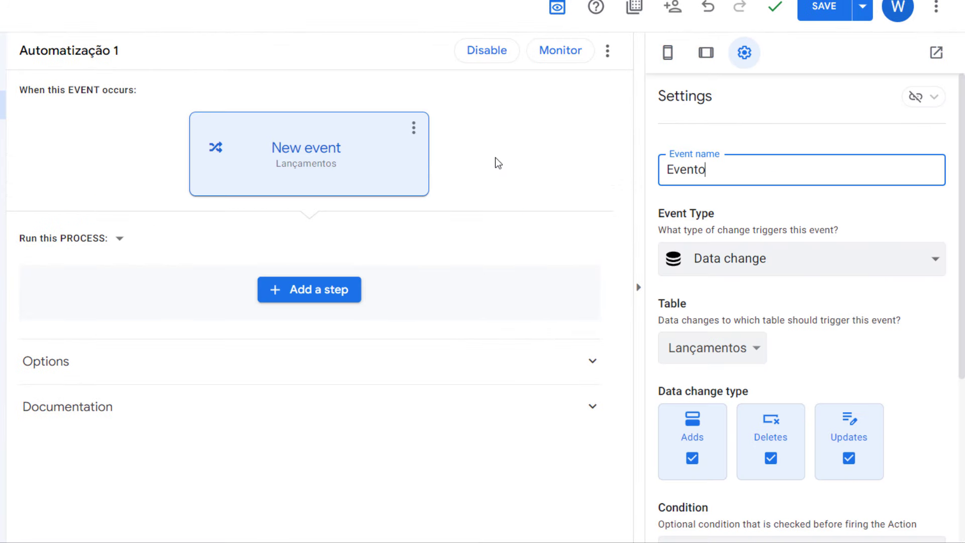
click(496, 158)
Step: Limit the event's data change type to Adds by turning off Deletes and Updates
scroll(700, 273, down, 3)
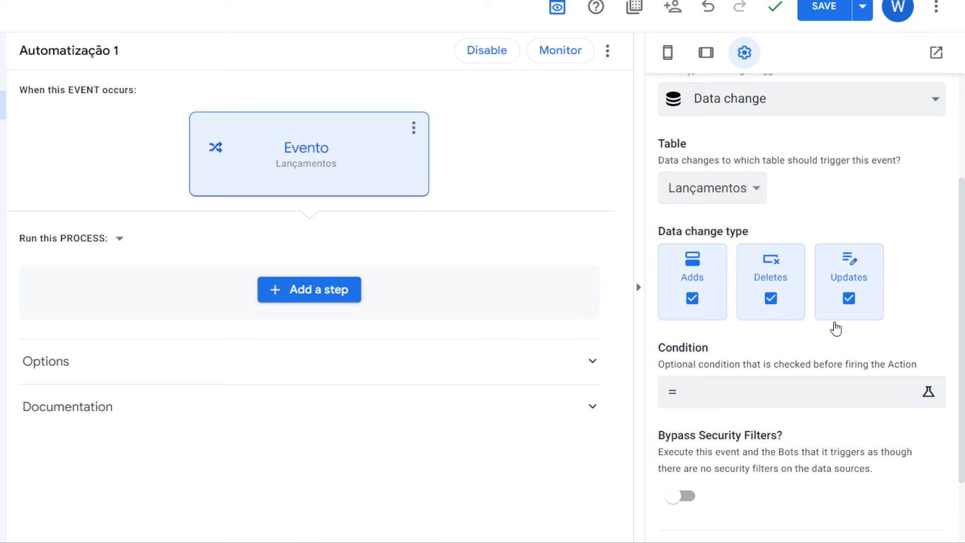
click(767, 307)
click(847, 298)
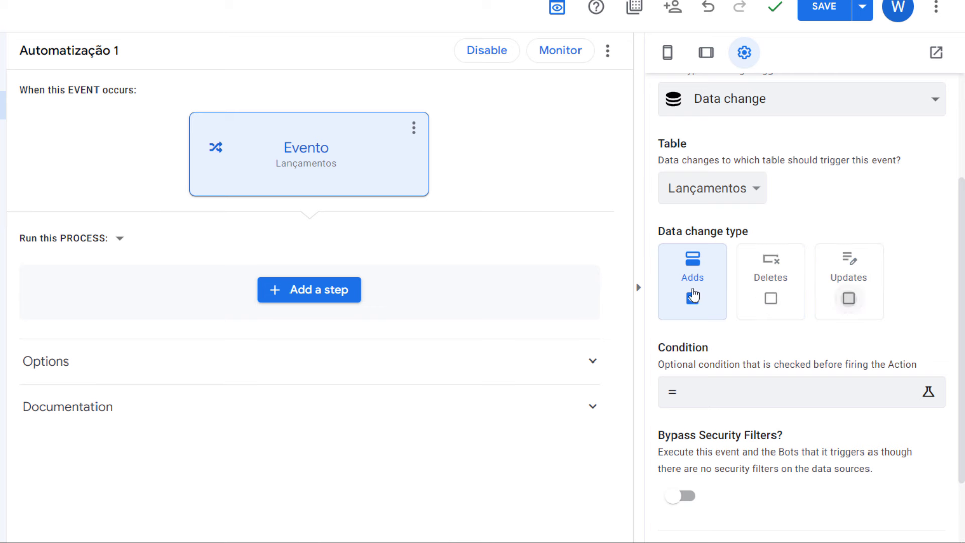
scroll(703, 286, down, 1)
scroll(704, 297, down, 1)
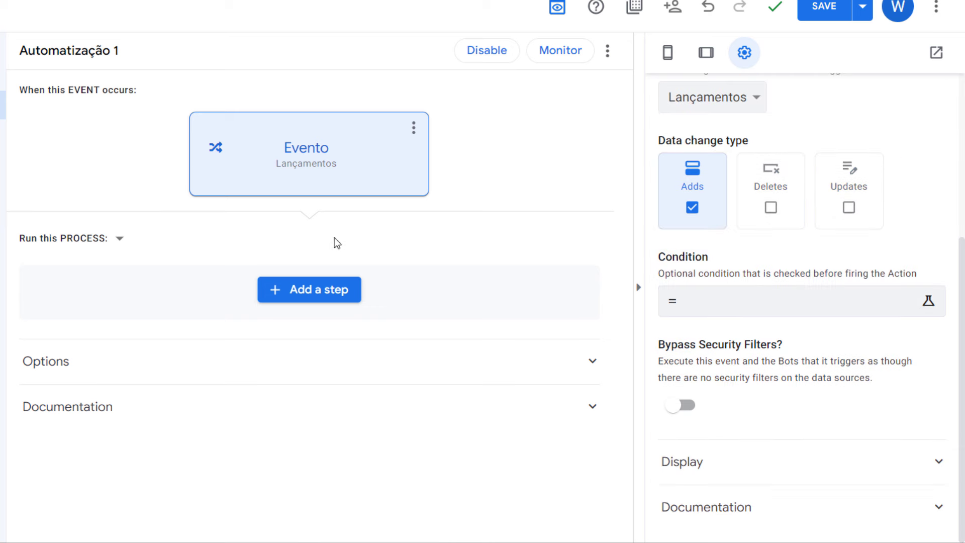
Step: Add a custom step to the bot's process and name it Ação
click(323, 289)
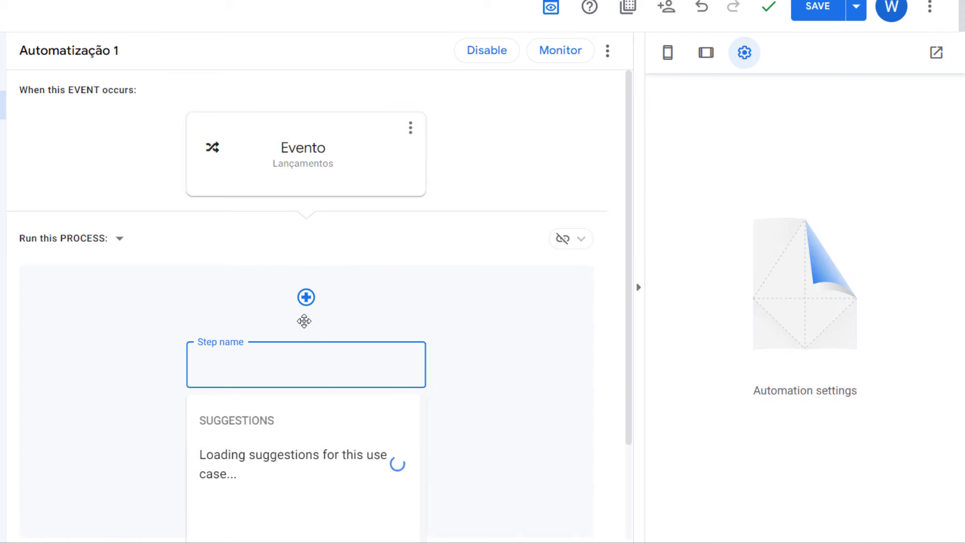
click(280, 458)
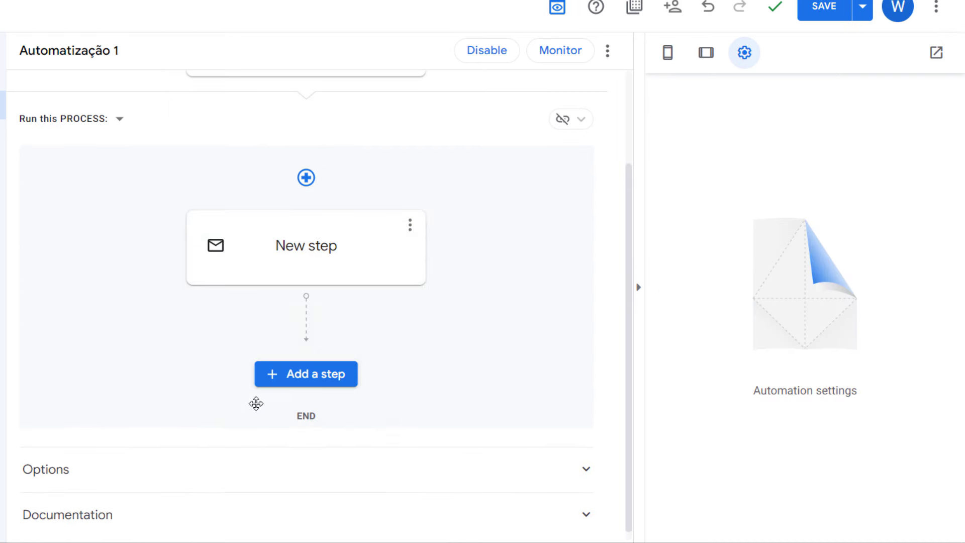
click(346, 249)
click(129, 238)
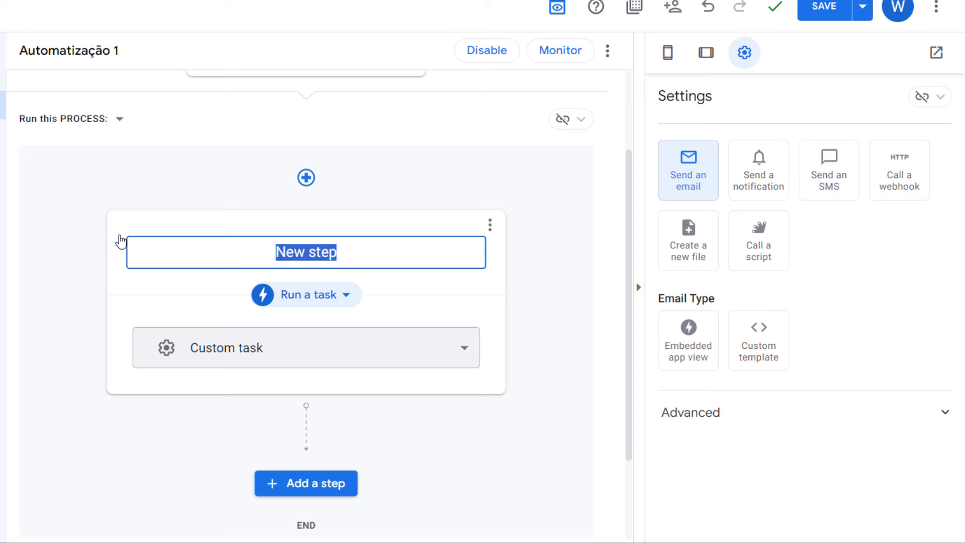
text(Ação)
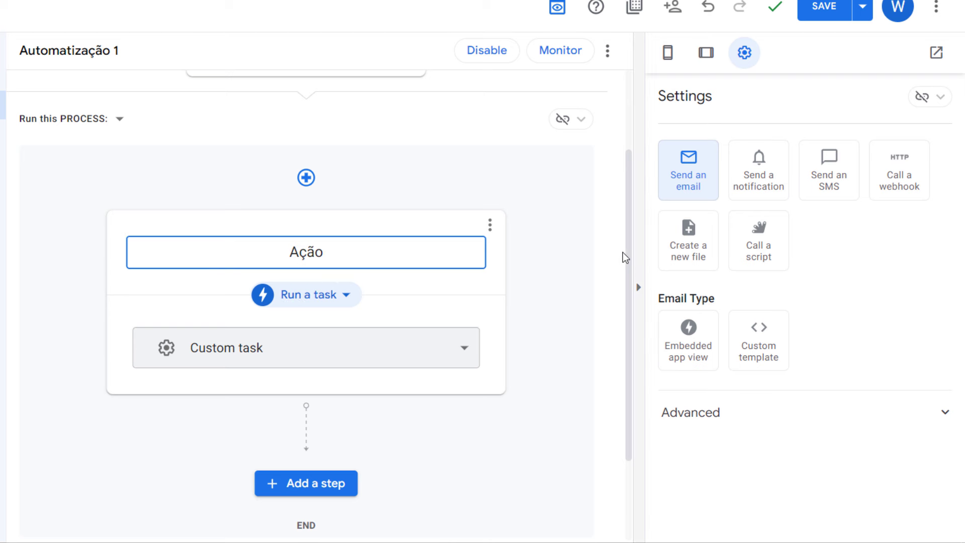
Step: Make the Ação task call a script and choose the Script project from the _Temp Drive folder
click(750, 256)
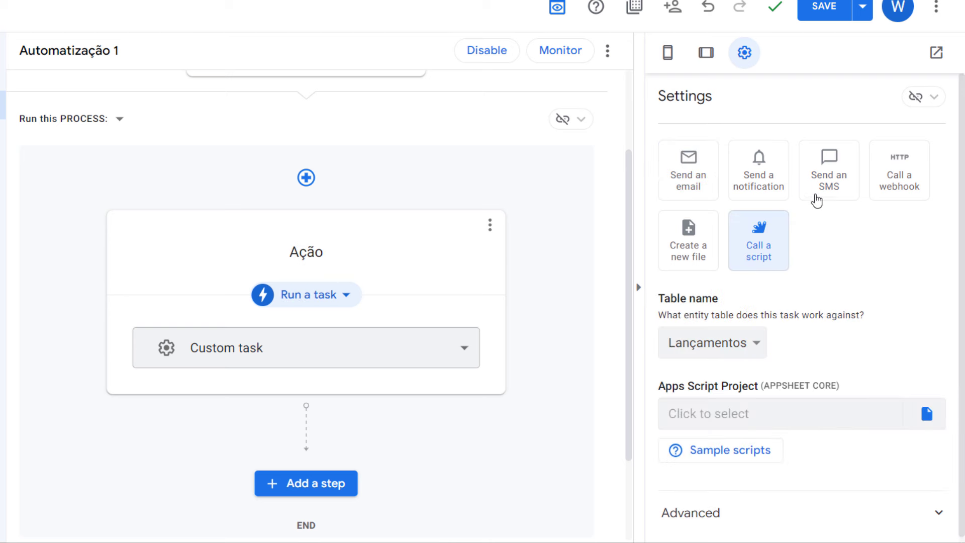
scroll(869, 296, down, 1)
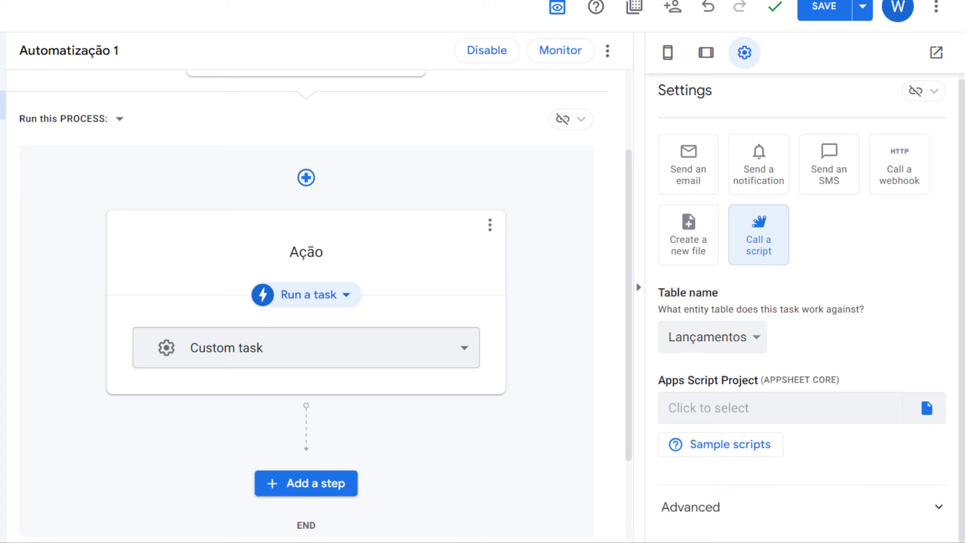
click(931, 418)
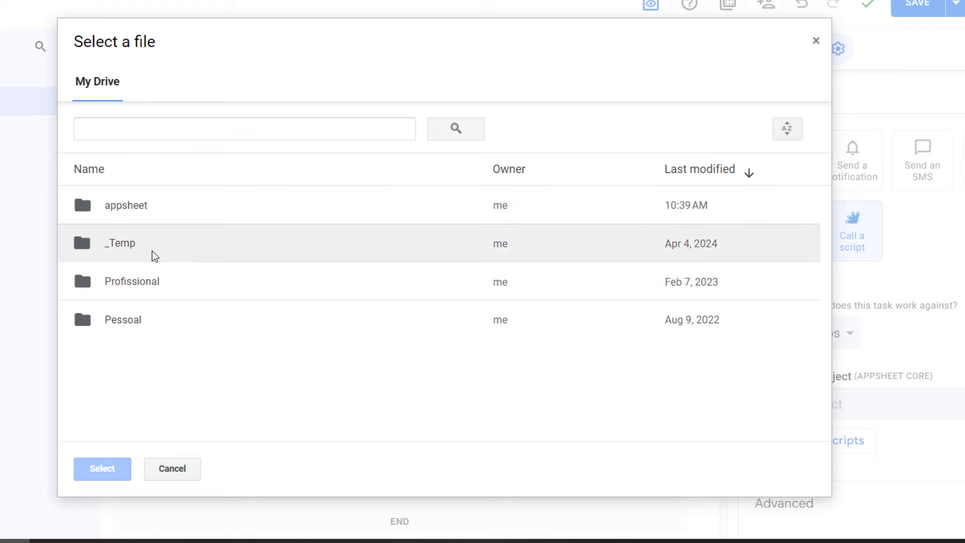
double_click(89, 257)
double_click(105, 221)
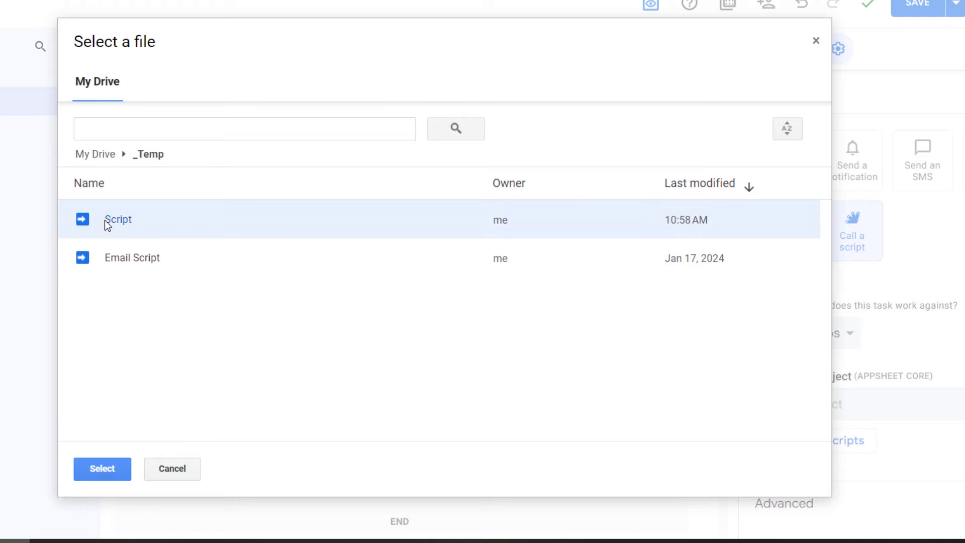
scroll(950, 371, down, 1)
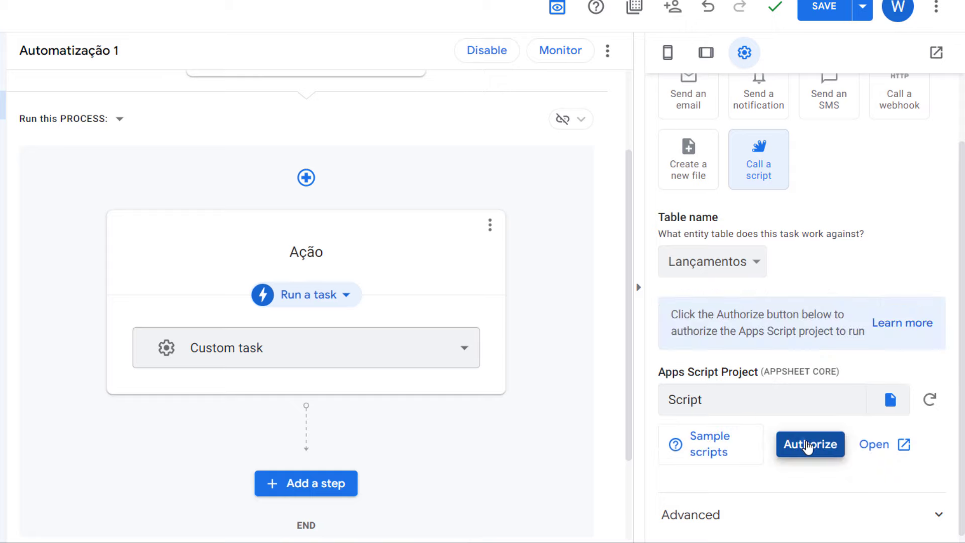
Step: Authorize the Script project with the Google account, proceed past the unverified-app warning, and allow its Google Calendar access
click(807, 446)
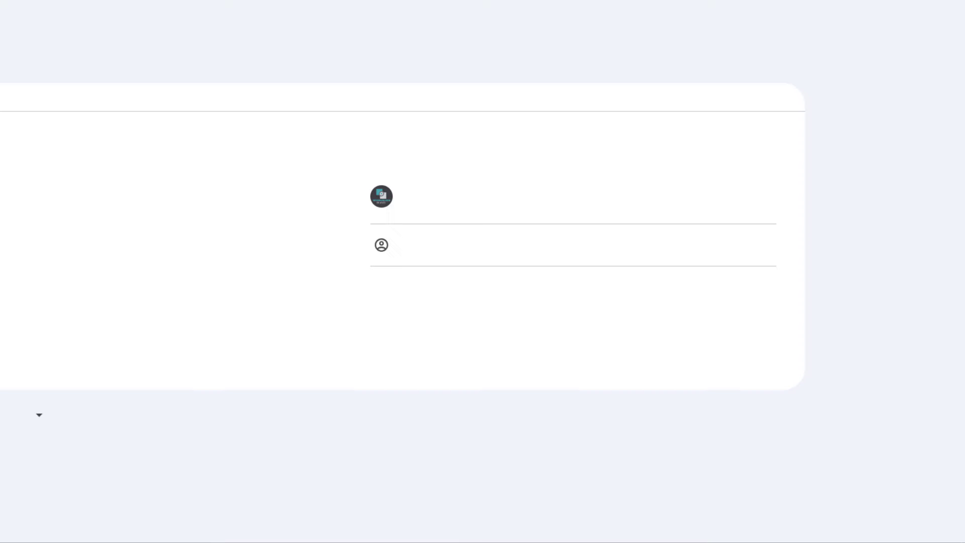
click(460, 190)
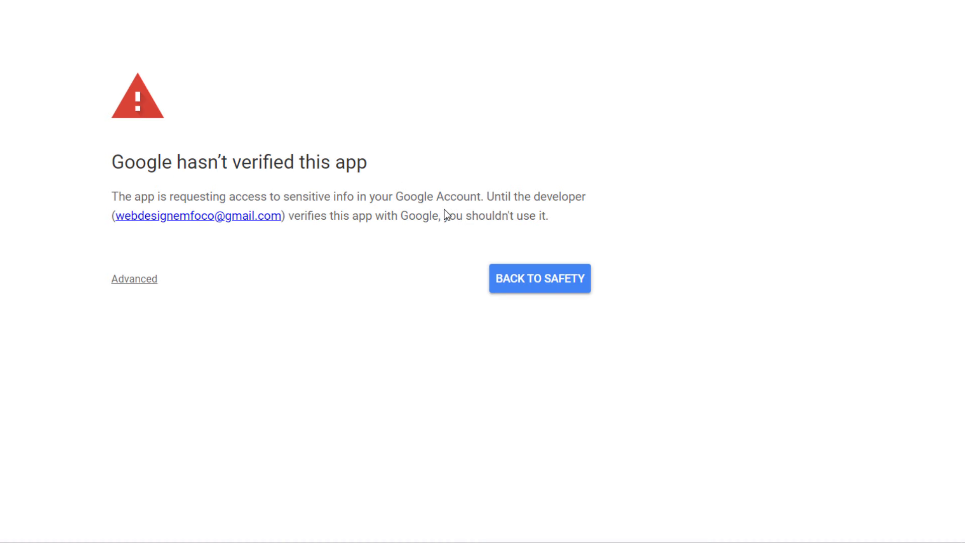
click(148, 280)
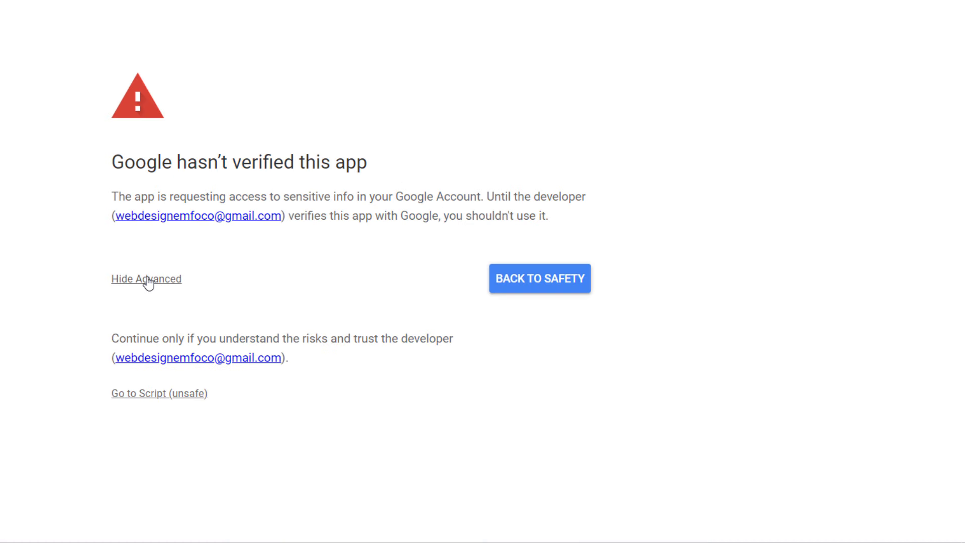
click(182, 393)
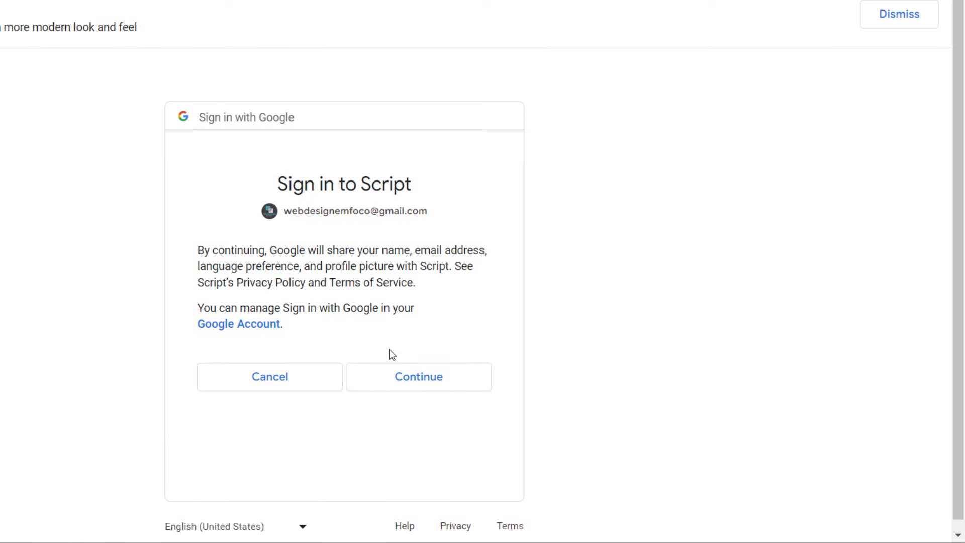
click(411, 383)
right_click(397, 379)
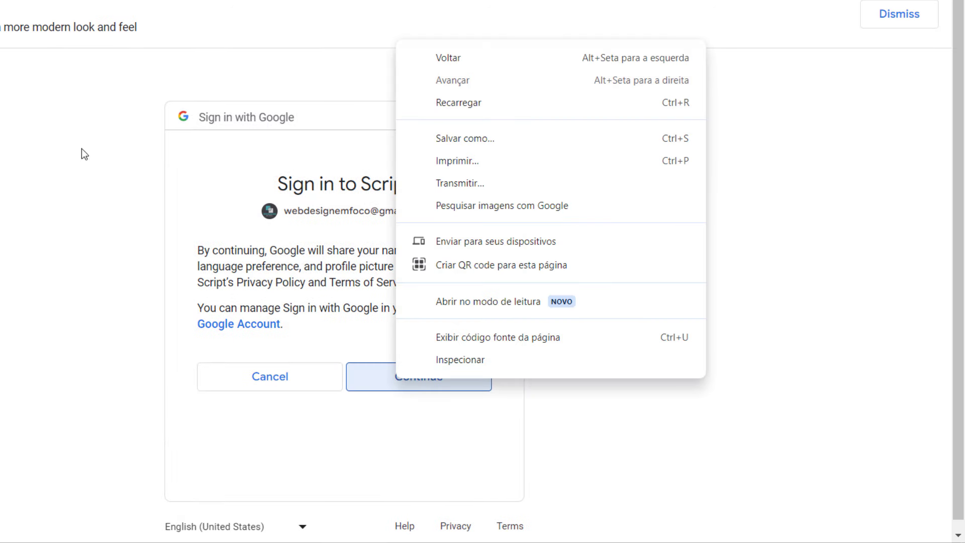
click(491, 518)
scroll(491, 519, down, 2)
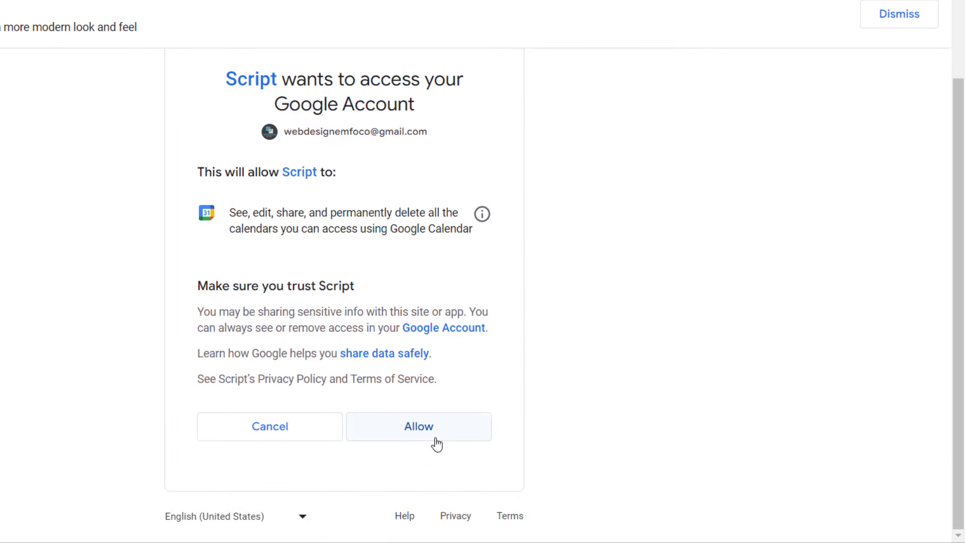
click(435, 442)
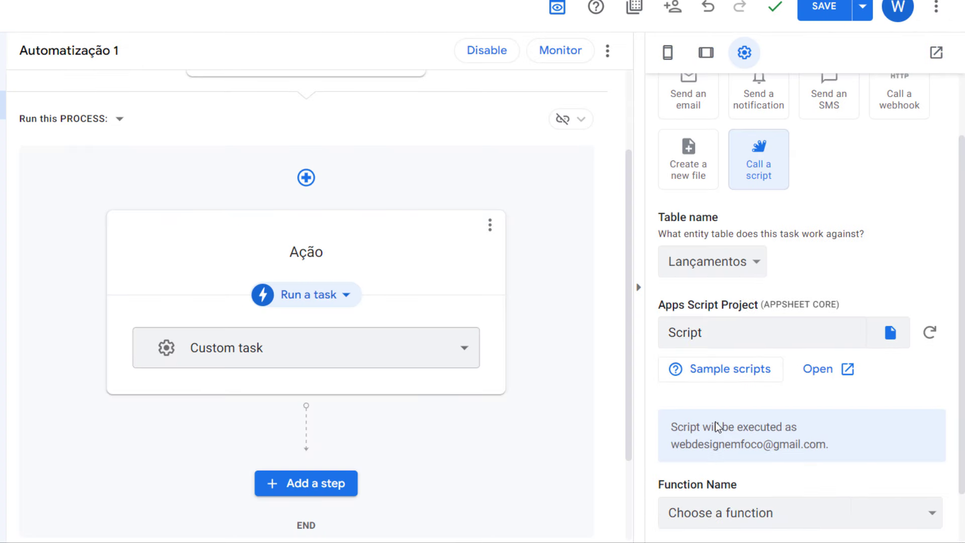
Step: Set the Ação task's script function to createEvent (title, data)
scroll(817, 423, down, 1)
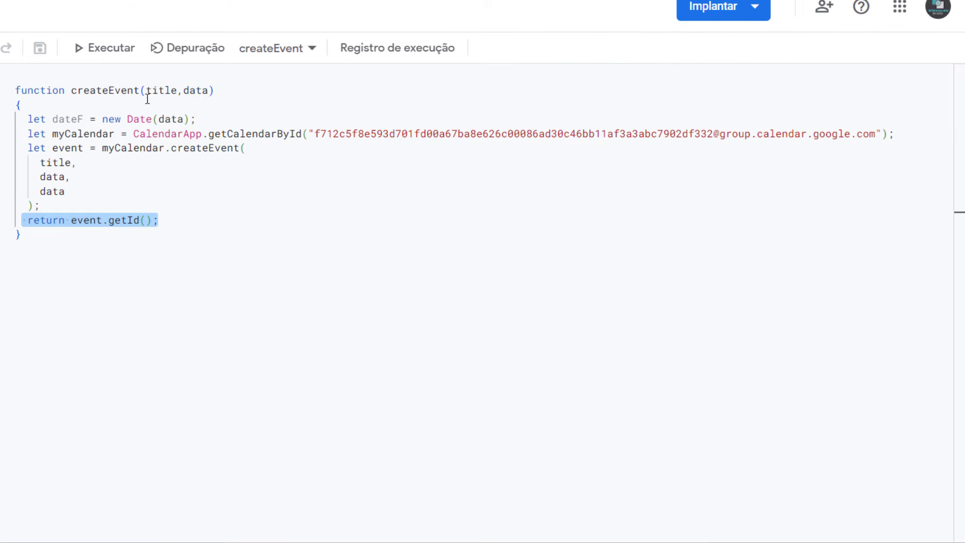
double_click(102, 99)
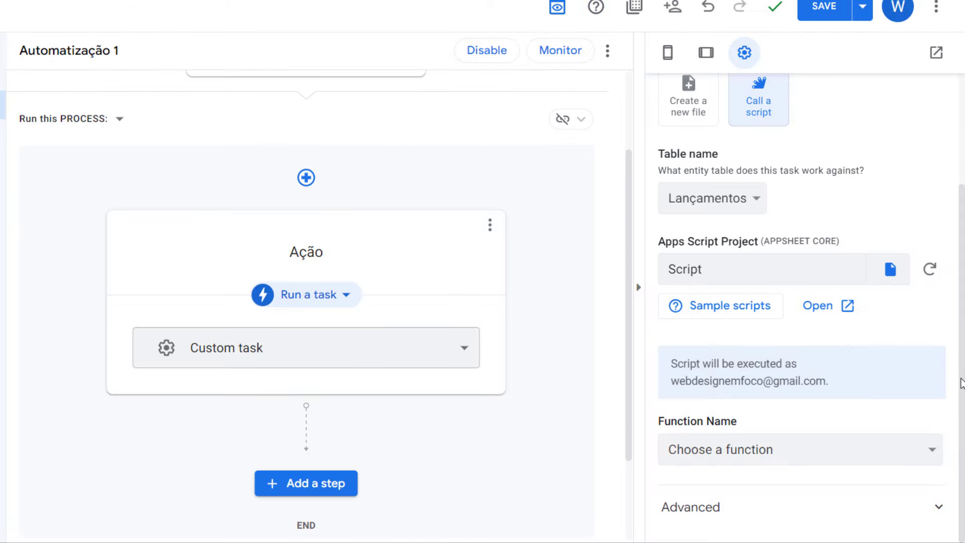
click(900, 449)
click(742, 490)
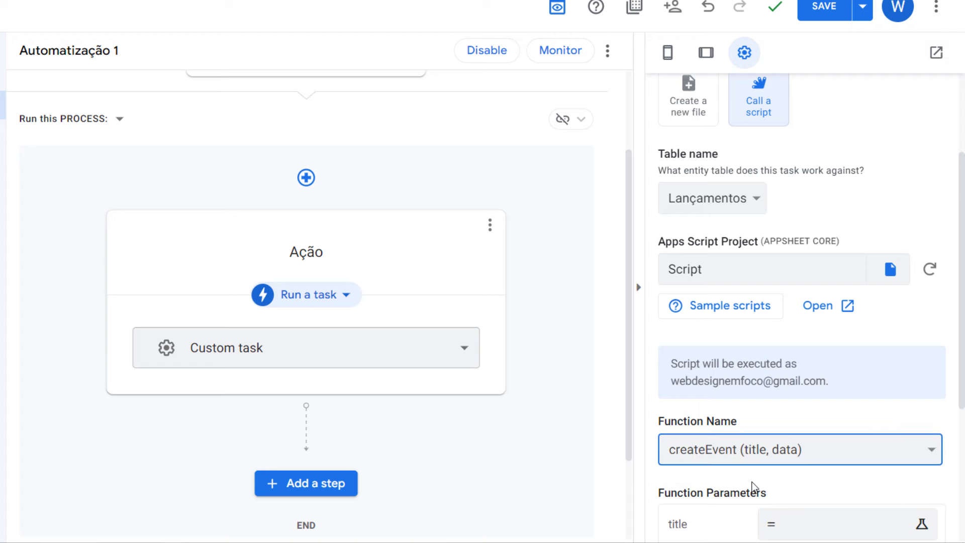
Step: Set the function's title parameter to the [DESCRITIVO] column and save the expression
scroll(794, 408, down, 3)
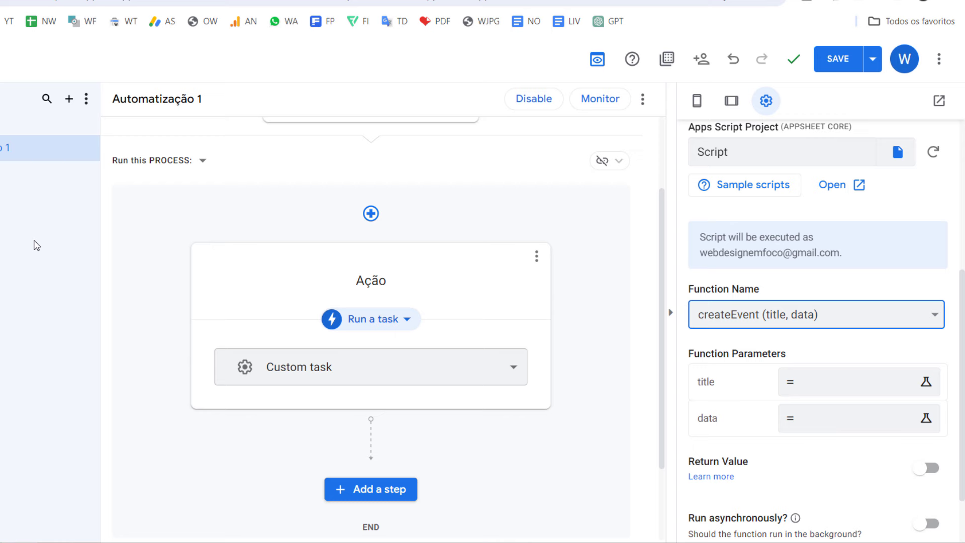
click(860, 391)
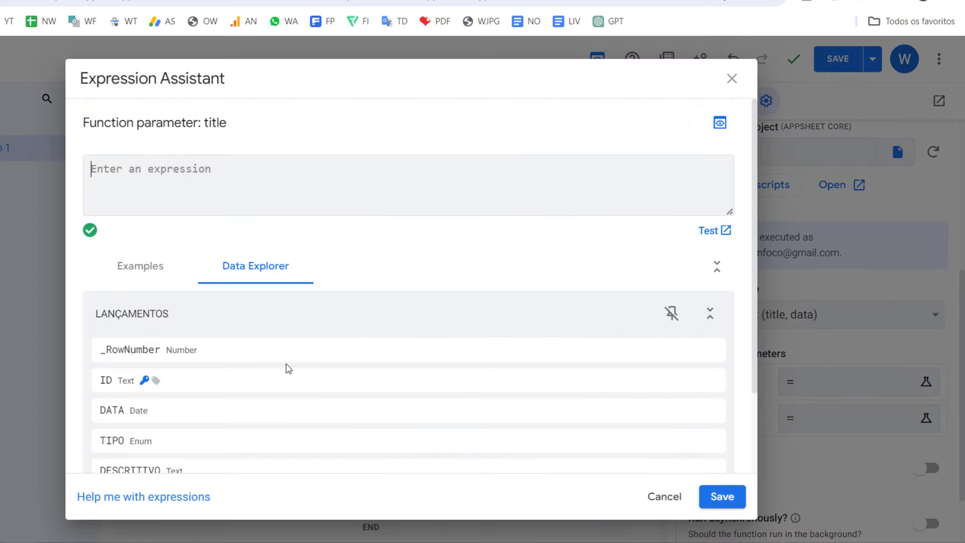
scroll(288, 369, down, 2)
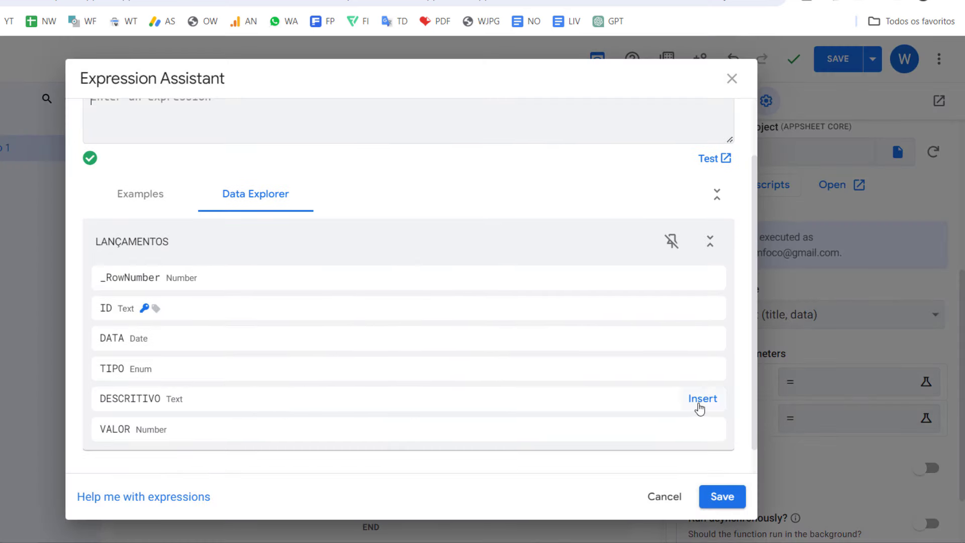
click(685, 402)
triple_click(200, 183)
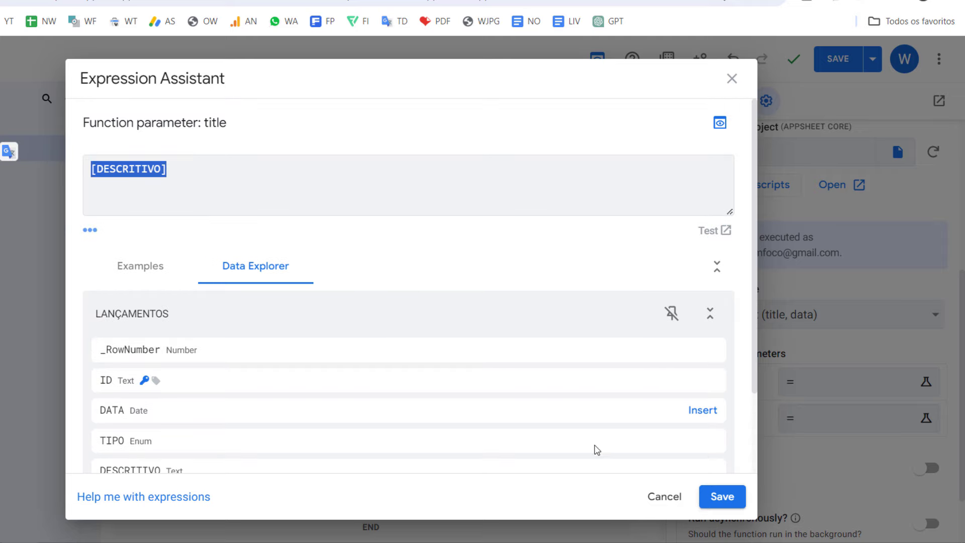
click(739, 505)
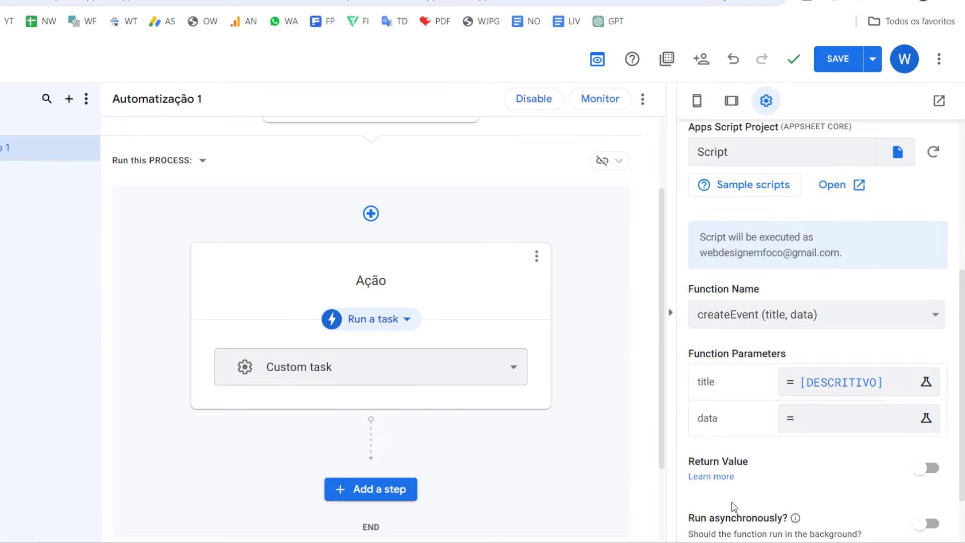
Step: Set the function's data parameter to the [DATA] column and save the expression
click(863, 422)
scroll(160, 371, down, 2)
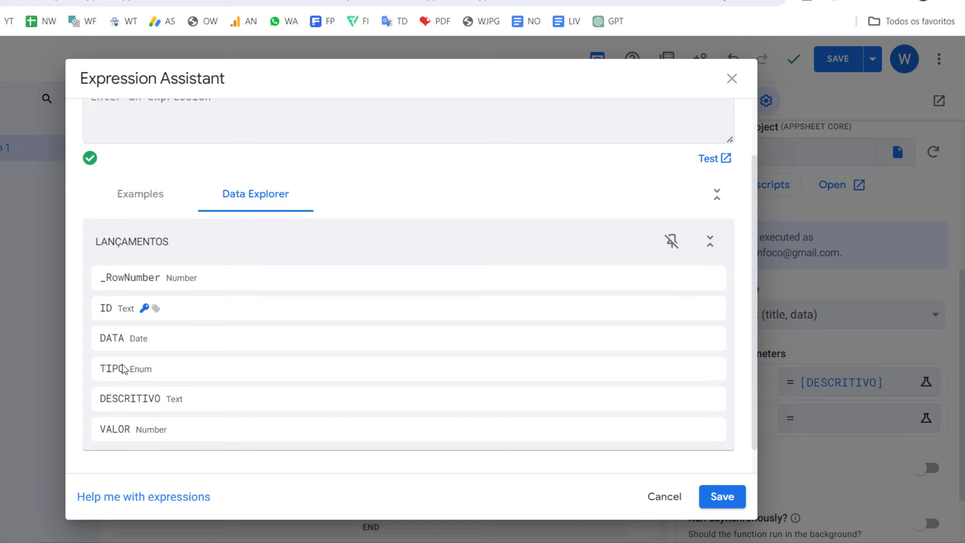
click(711, 349)
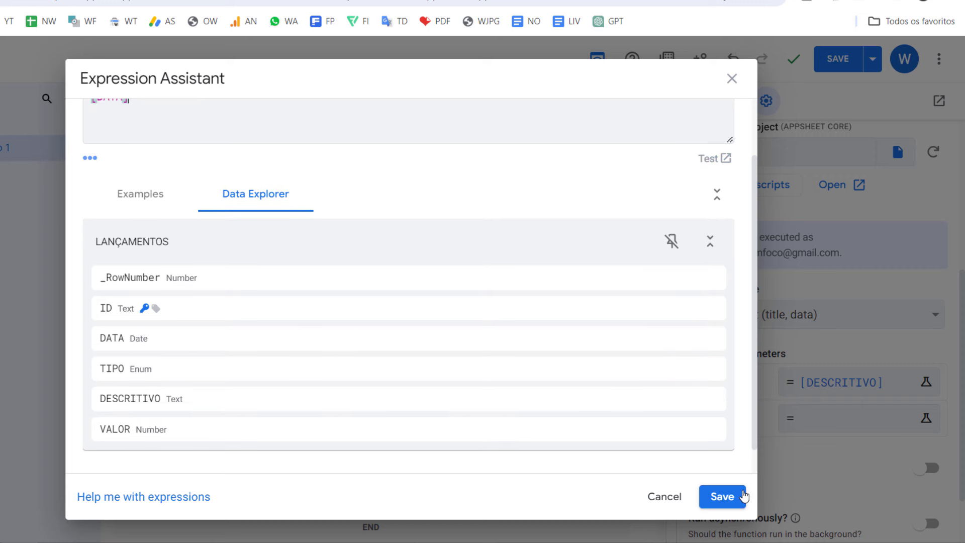
click(739, 497)
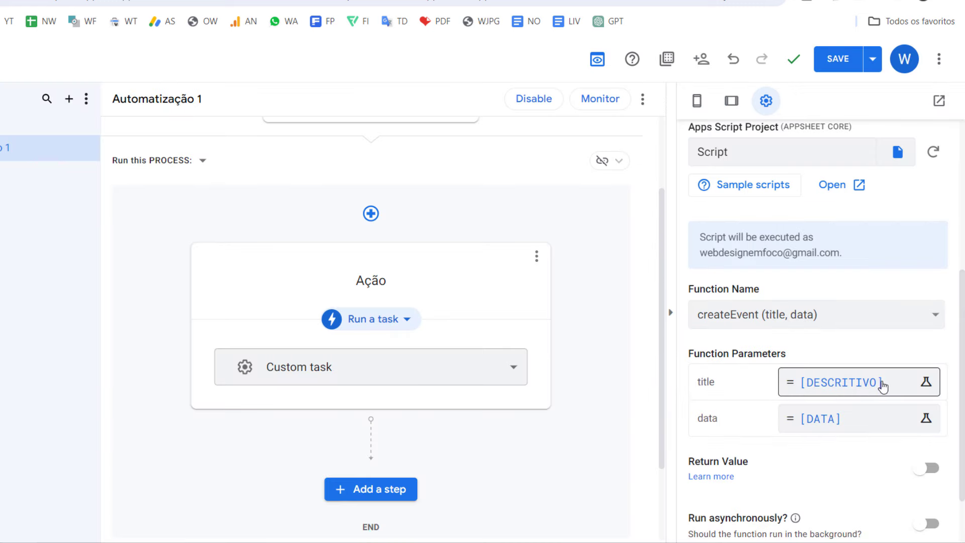
double_click(706, 383)
double_click(706, 418)
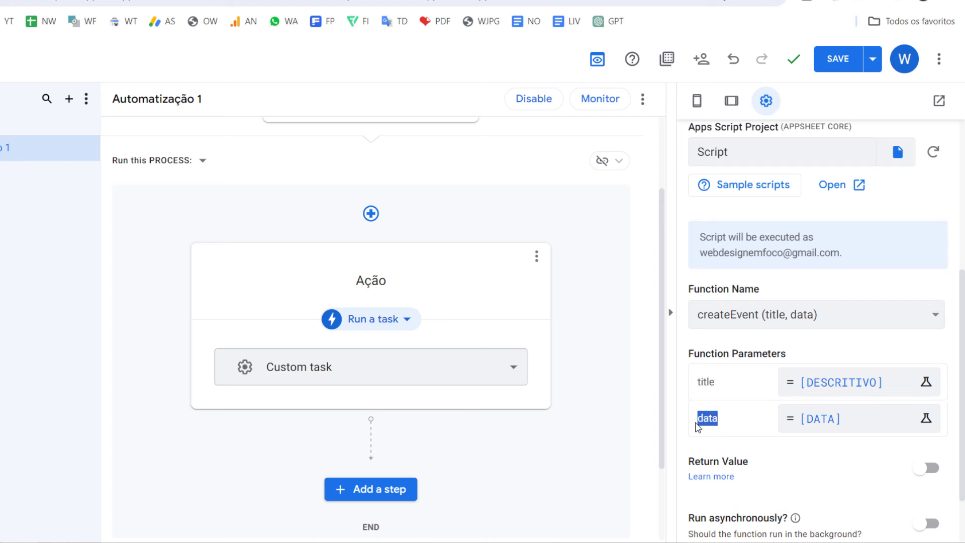
Step: Turn on the script task's return value and copy the [Ação].[Output] expression from its usage note
scroll(748, 467, down, 2)
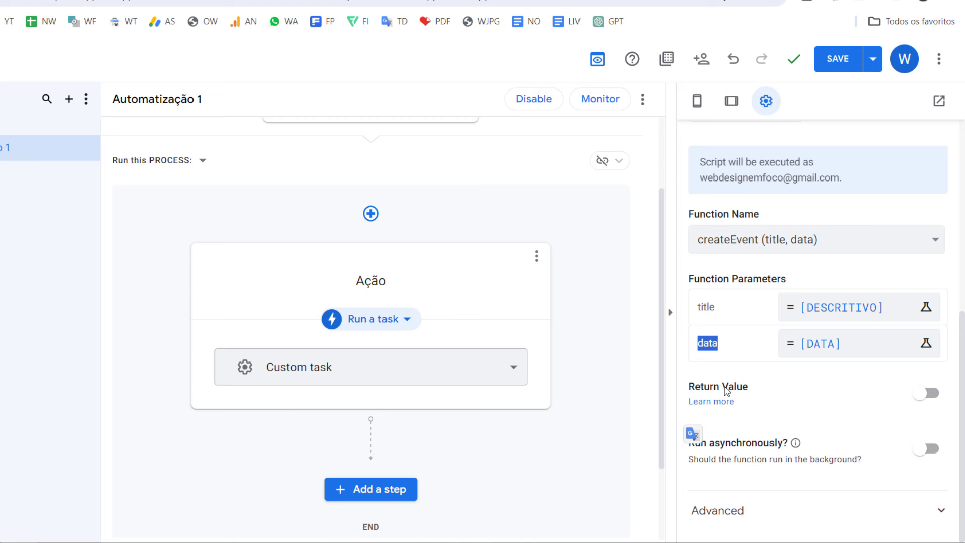
click(926, 393)
scroll(929, 397, down, 3)
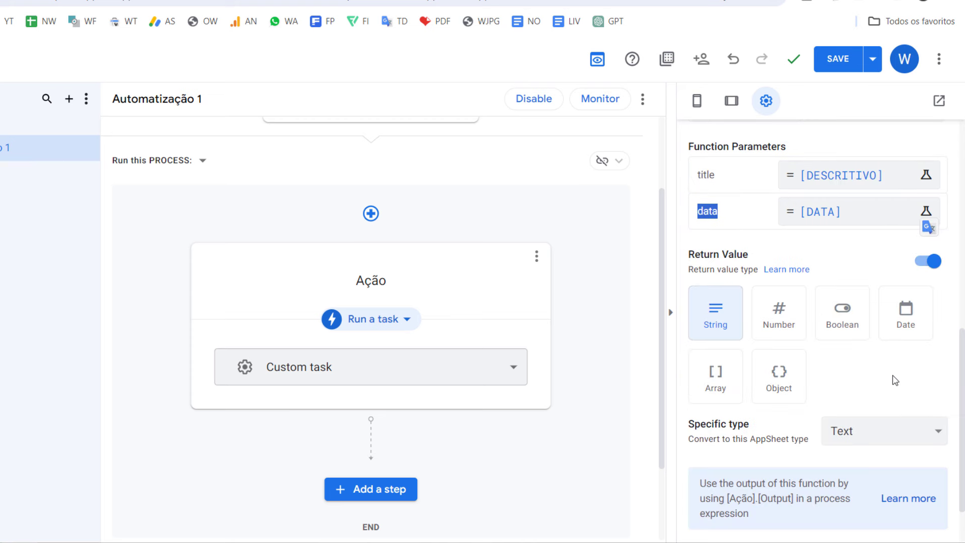
scroll(774, 397, down, 2)
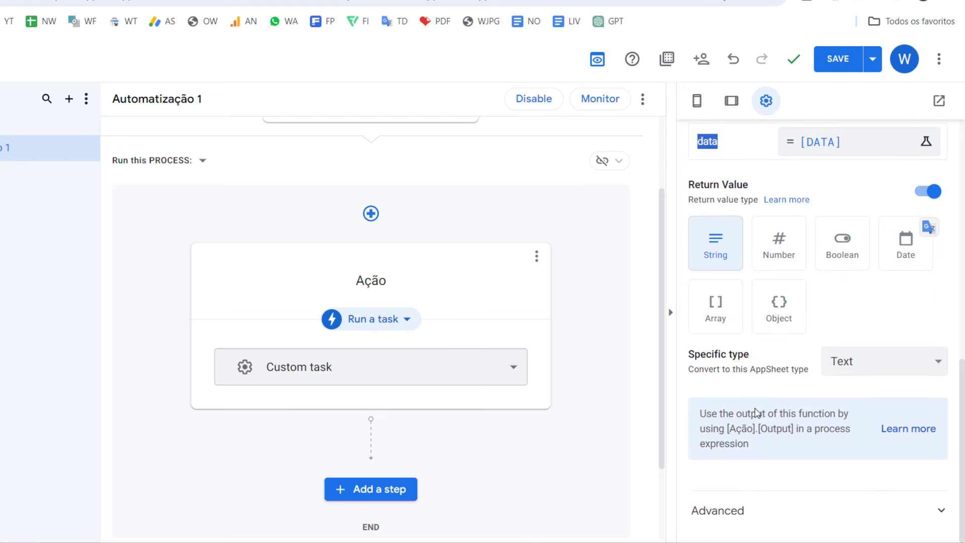
drag(727, 429, 793, 434)
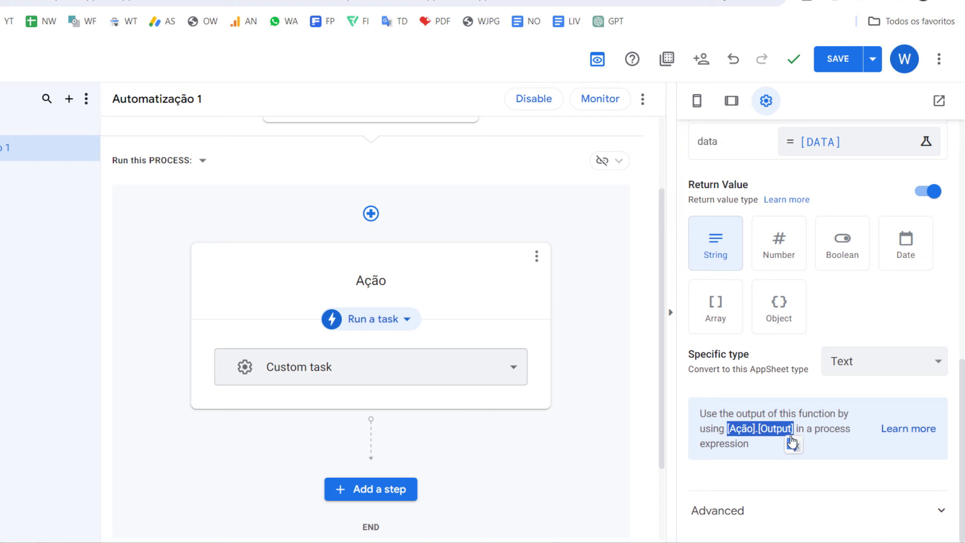
Step: Add a custom step after Ação in the bot's process and name it Retorno
scroll(481, 492, down, 3)
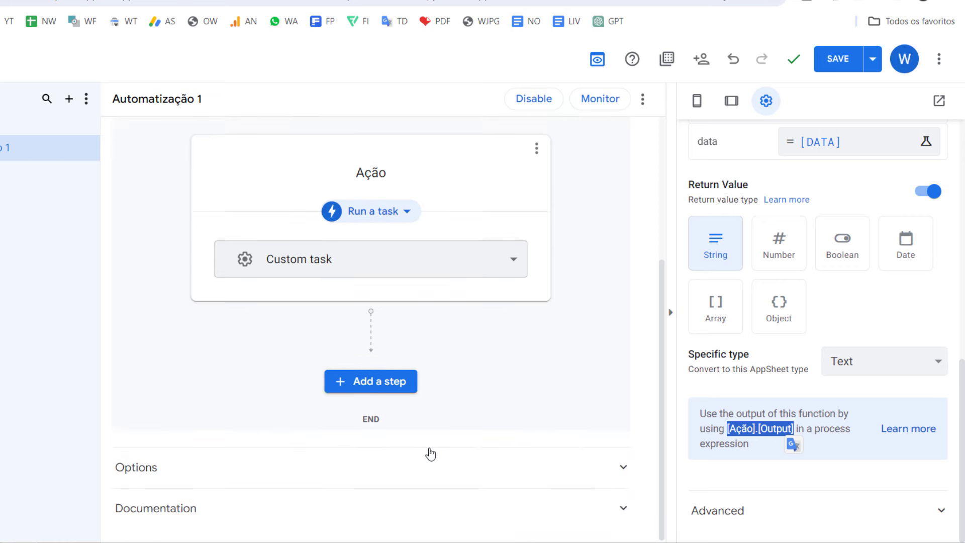
click(371, 380)
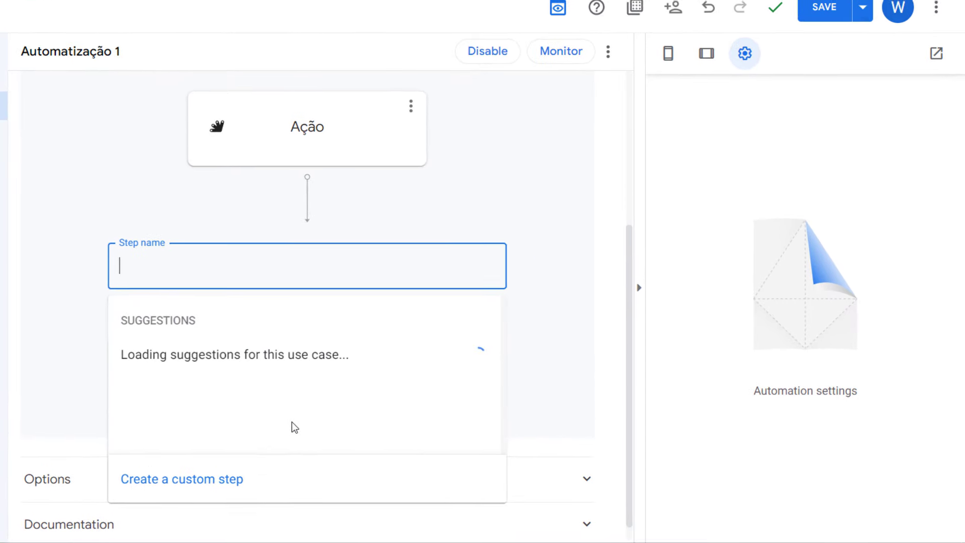
click(282, 495)
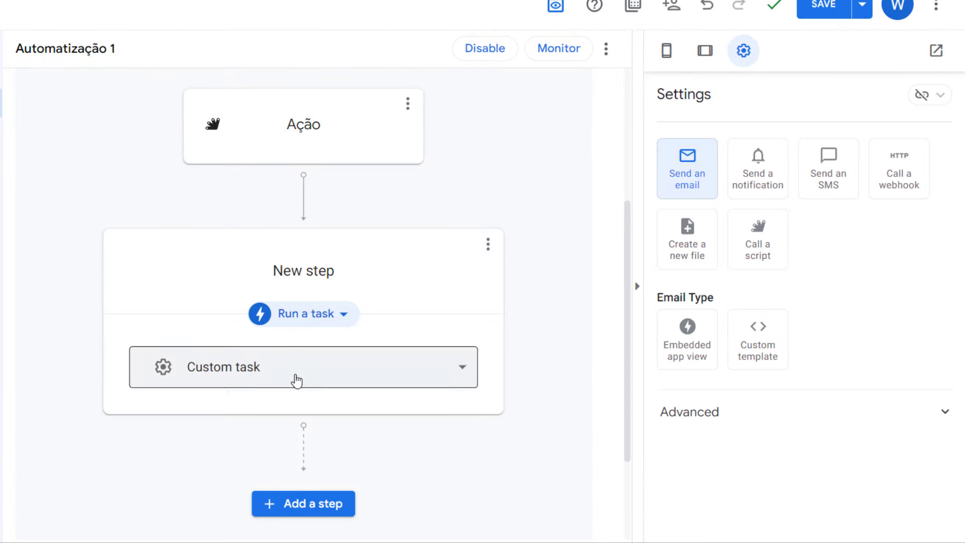
click(351, 273)
text(R)
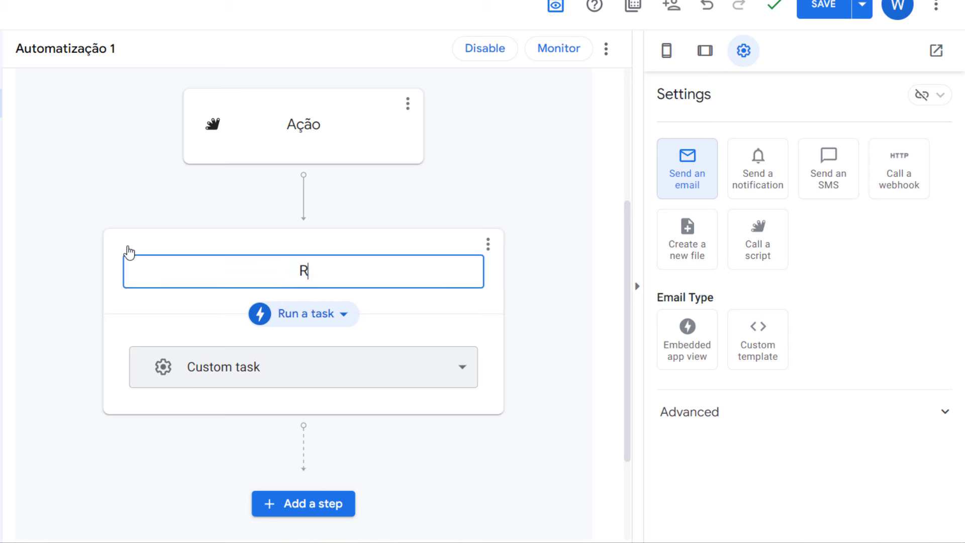
text(etorno)
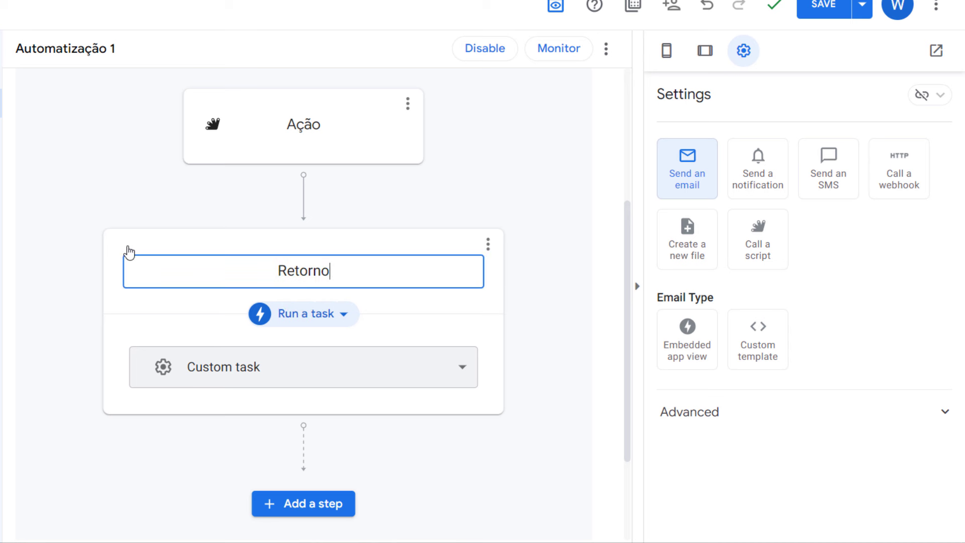
Step: Make the Retorno step run a data action that sets row values in the VALOR column
click(333, 321)
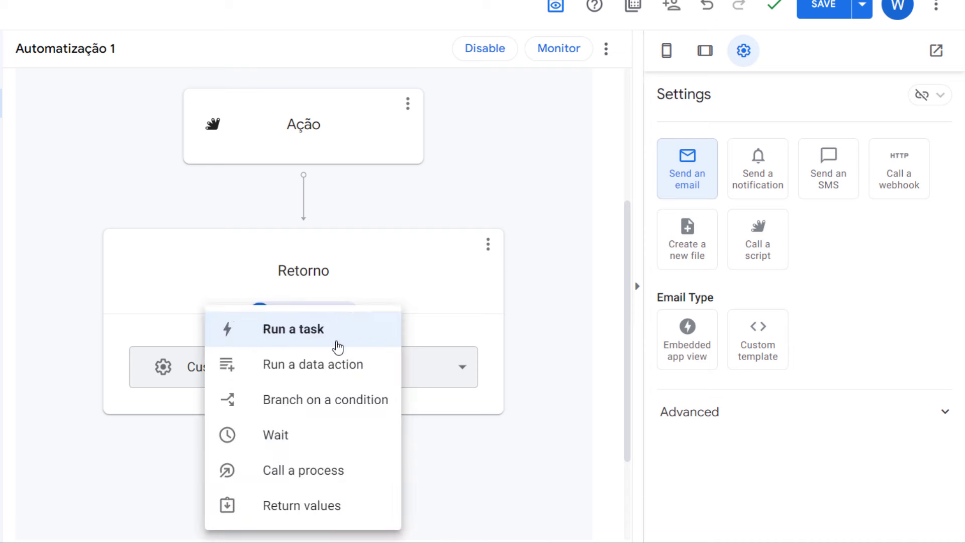
click(338, 374)
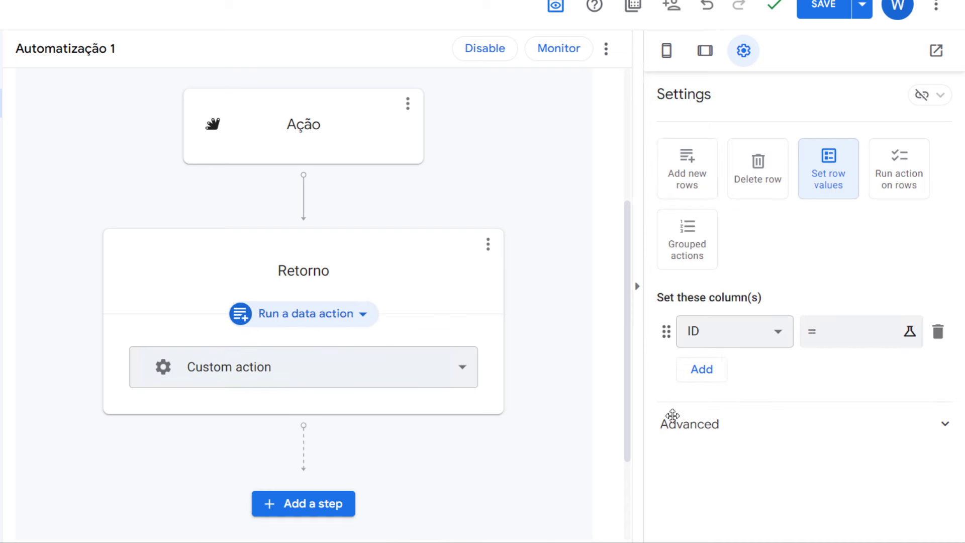
click(764, 346)
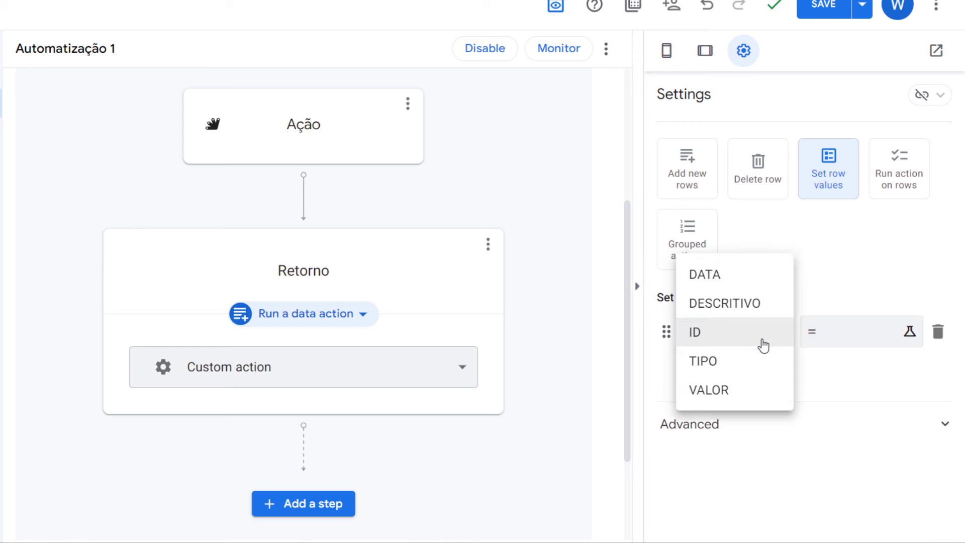
click(701, 395)
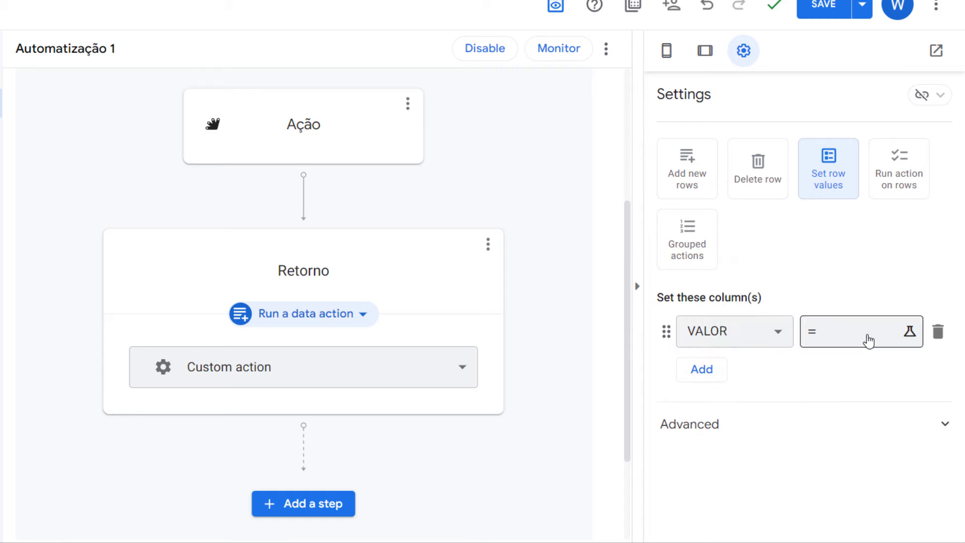
Step: Set the new value for the VALOR column to [Ação].[Output] and save the expression
click(867, 340)
text([Ação].[Output])
key(ctrl+a)
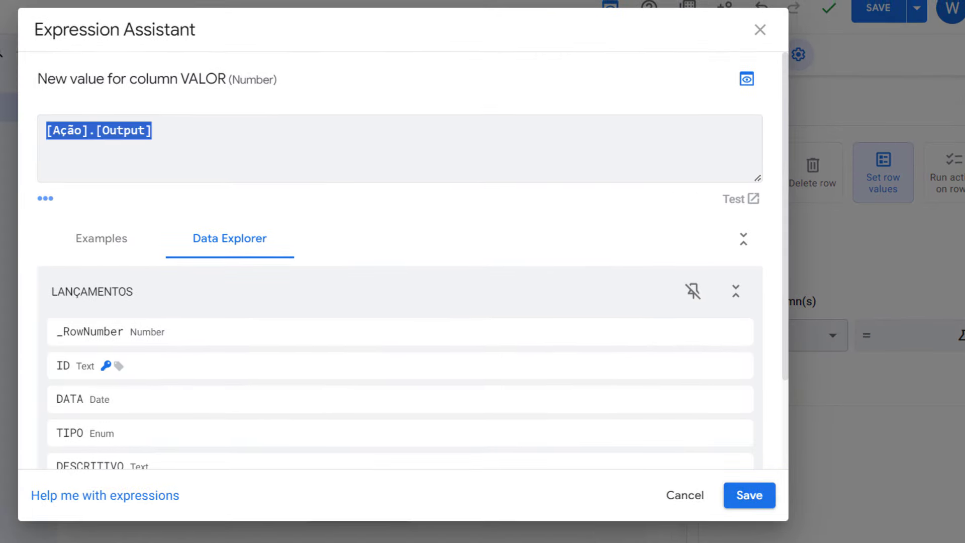
click(718, 493)
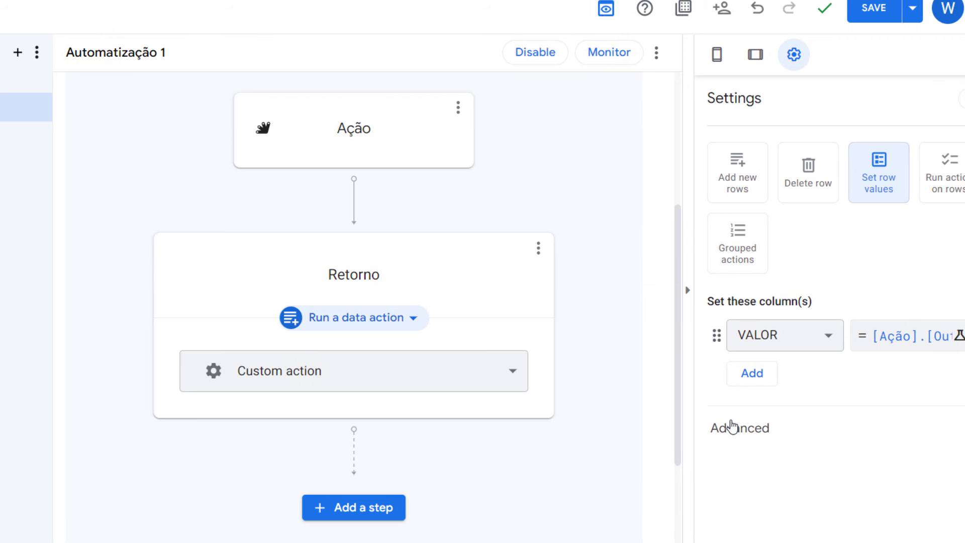
scroll(553, 412, down, 3)
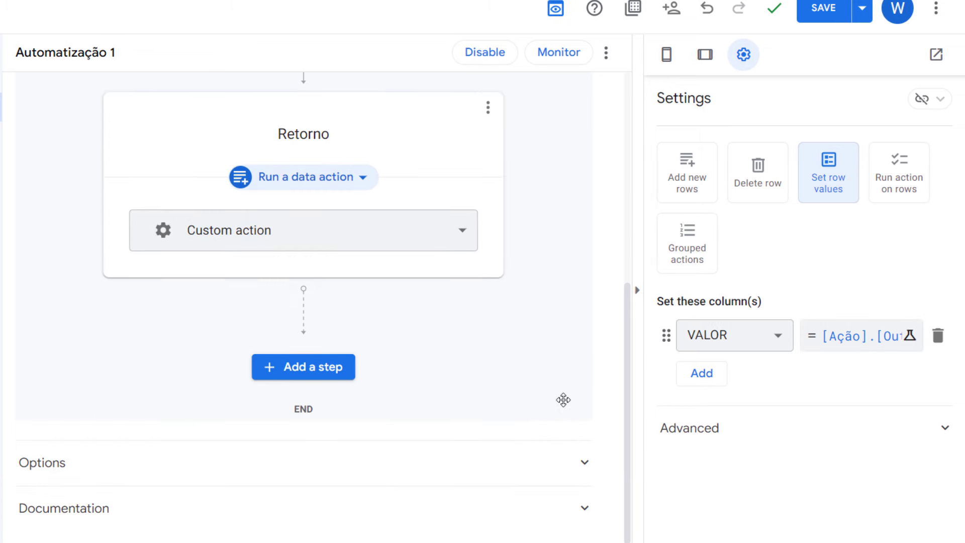
Step: Save the app with the finished bot and switch to the app's view settings
scroll(558, 402, up, 7)
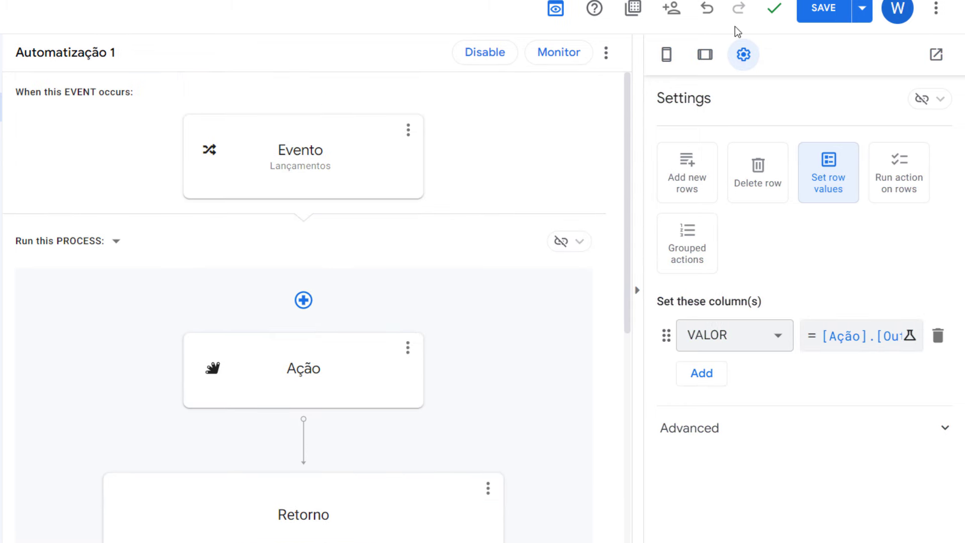
click(824, 14)
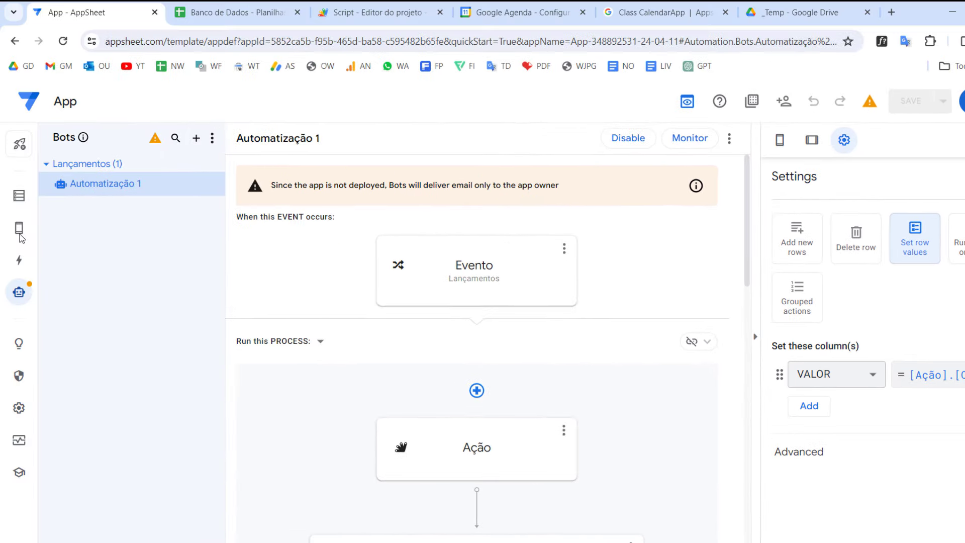
click(20, 235)
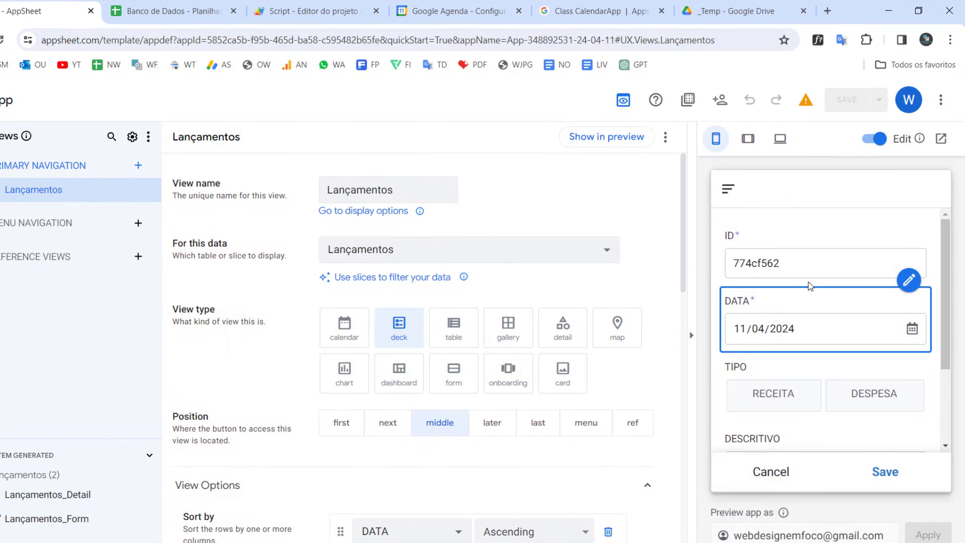
Step: Fill in the previewed Lançamentos form with TIPO RECEITA, DESCRITIVO Aluguel and VALOR 299,99, and try to save the entry
scroll(913, 345, down, 2)
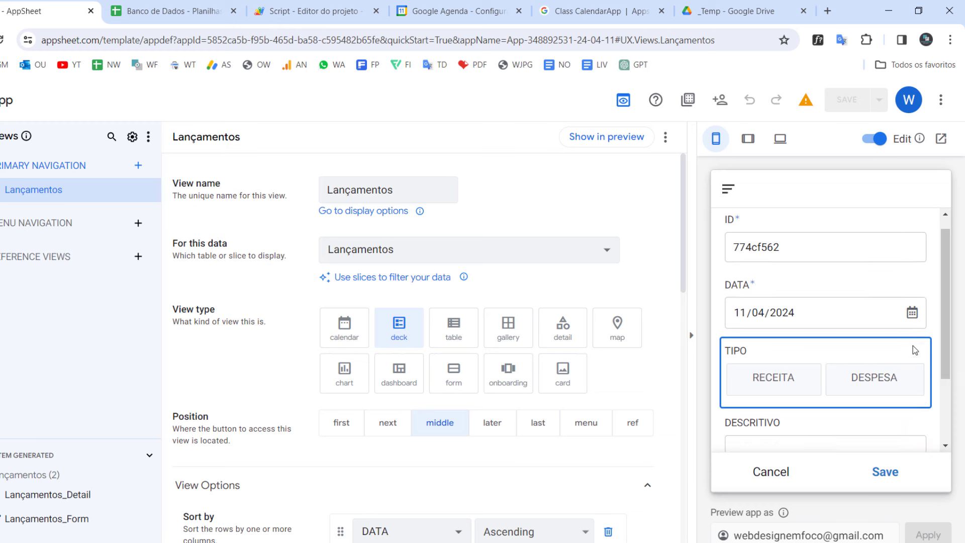
click(793, 327)
click(829, 400)
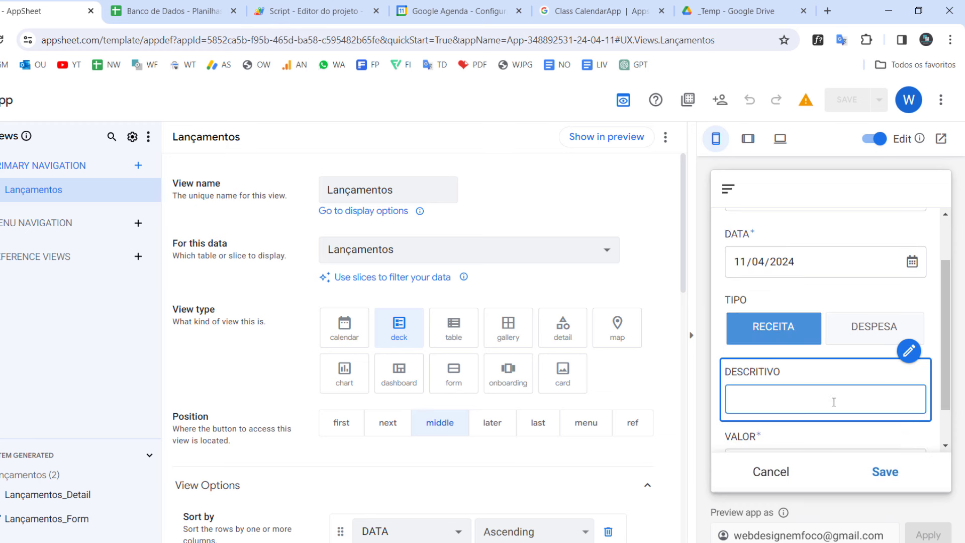
text(Aluguel)
key(Tab)
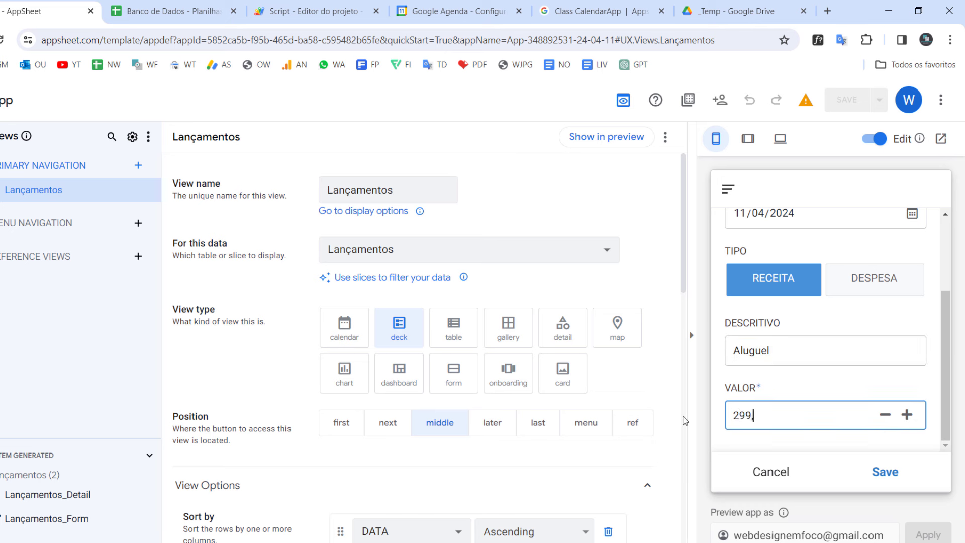
click(885, 471)
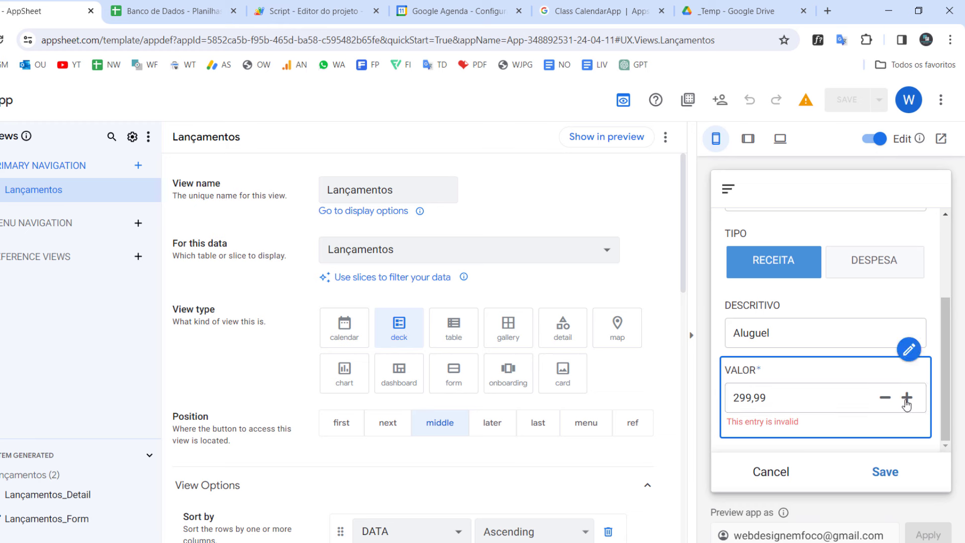
Step: Correct the entry's VALOR to 299, save the entry and sync the previewed app
key(BackSpace)
key(BackSpace)
click(887, 473)
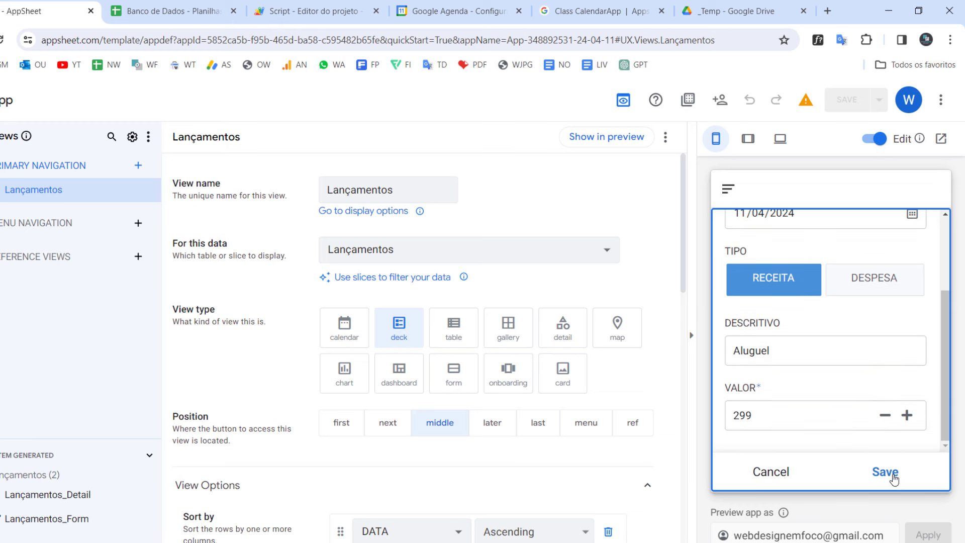
click(933, 195)
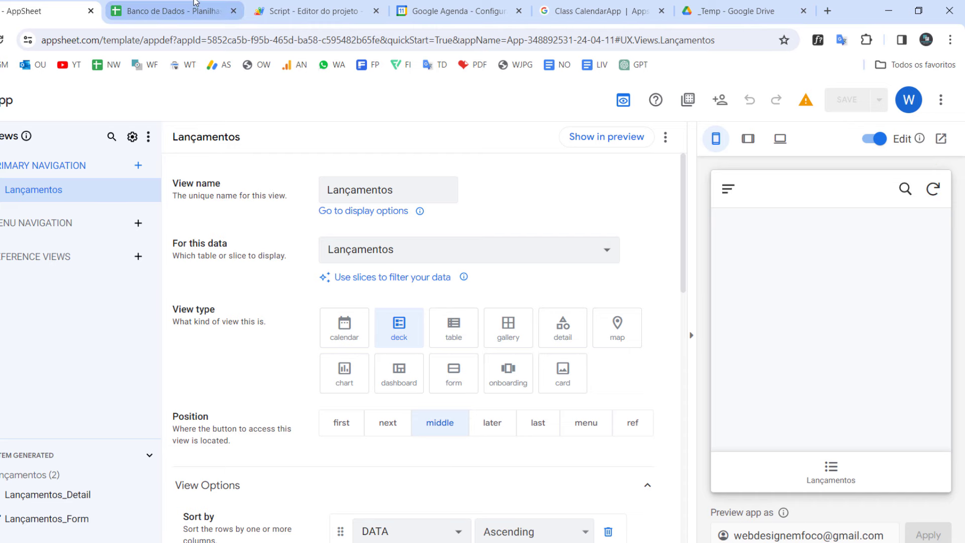
Step: Check the DESCRITIVO and VALOR cells of the new Aluguel row in the Banco de Dados spreadsheet in Google Sheets
click(166, 10)
click(417, 222)
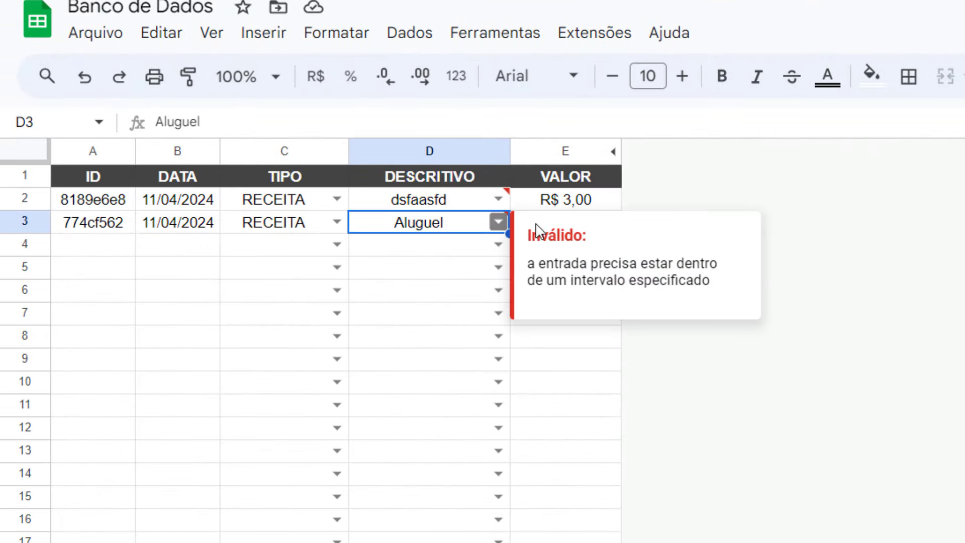
click(557, 380)
click(554, 225)
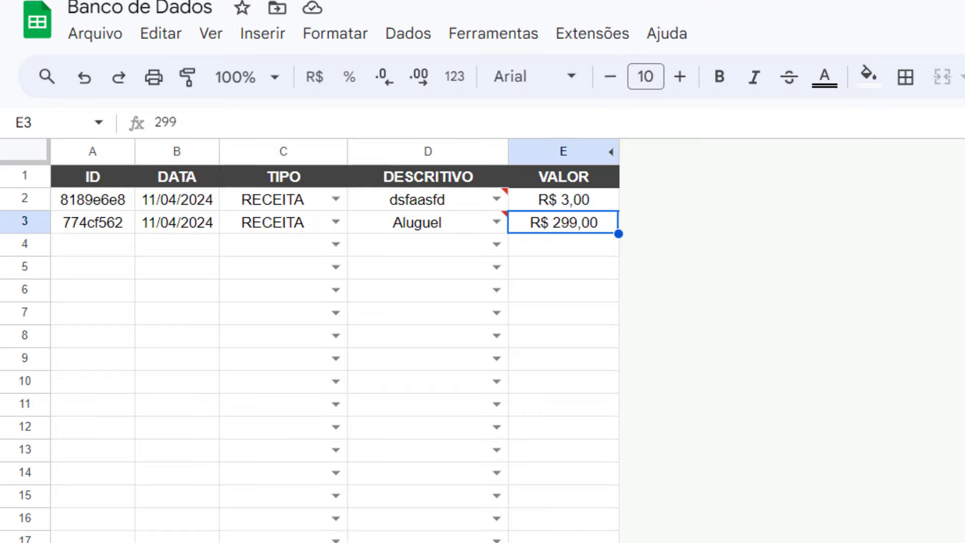
Step: Switch to Google Calendar, leave its settings and reload the month view to look for the new event
click(520, 12)
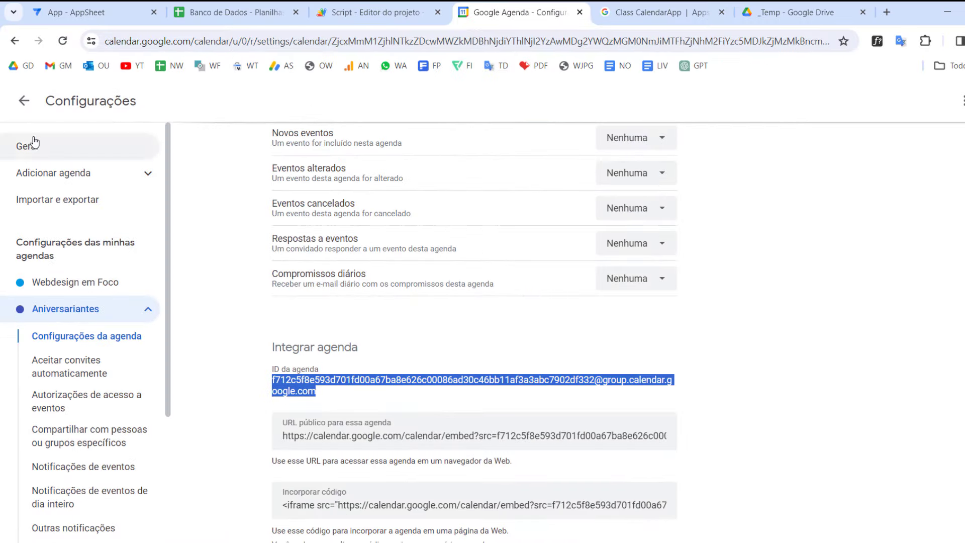
click(24, 100)
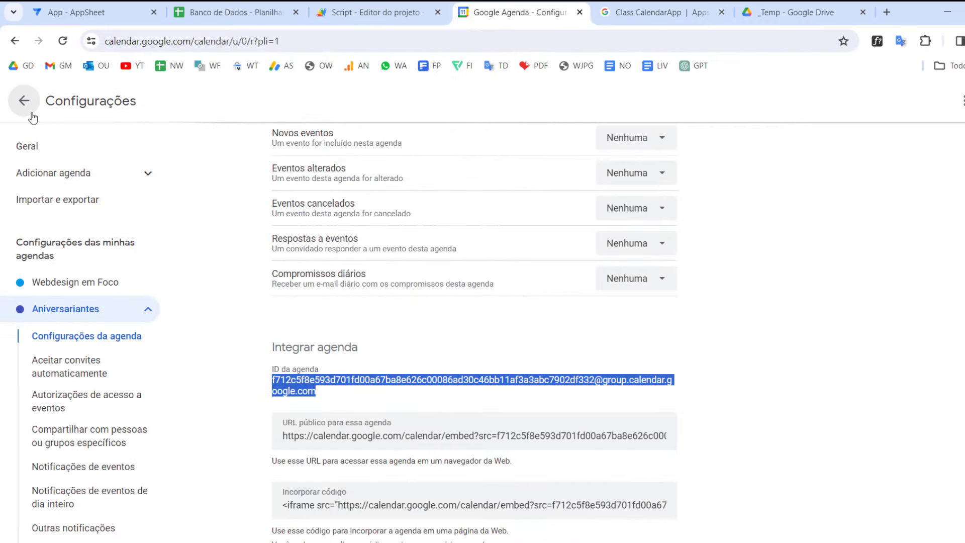
click(63, 41)
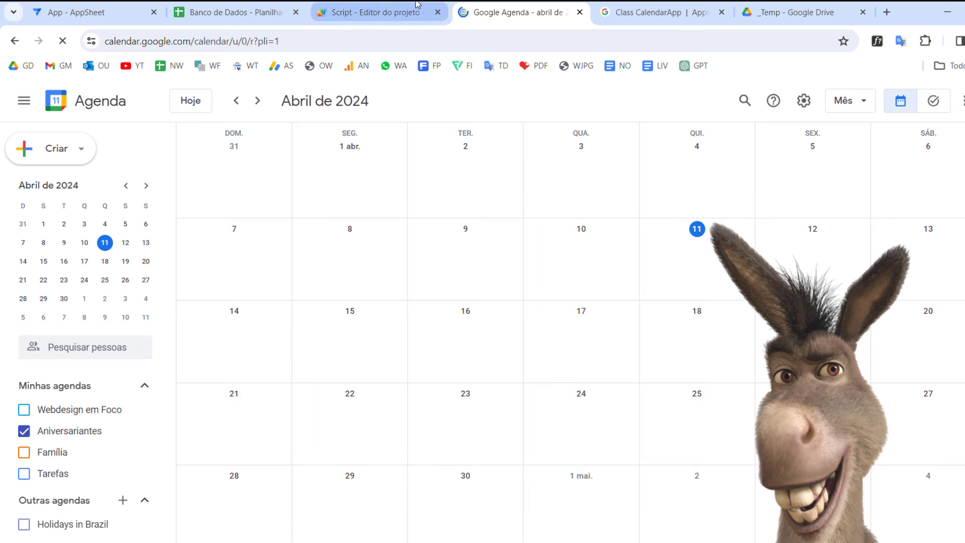
Step: Open the execution log of the Apps Script project and examine the error details of the createEvent run
click(406, 13)
mouse_move(20, 245)
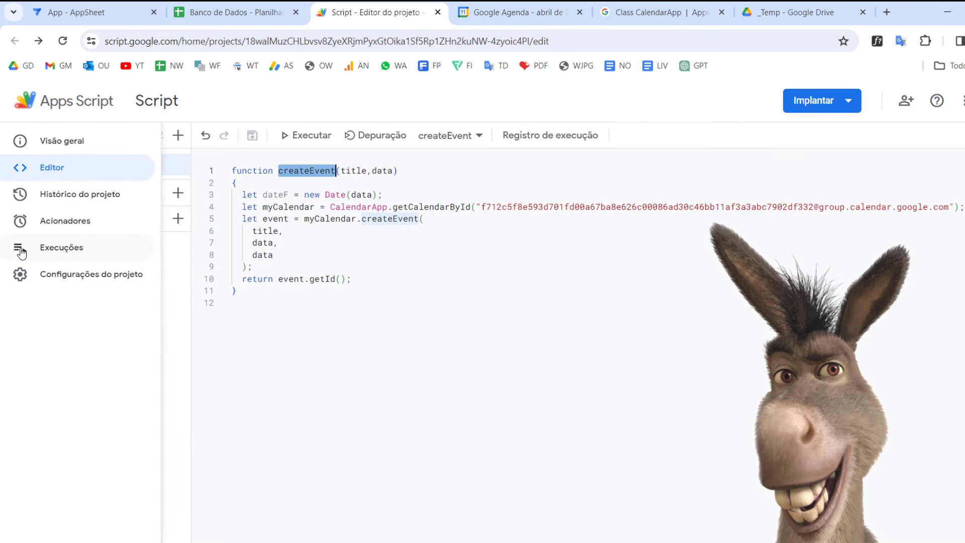
click(74, 248)
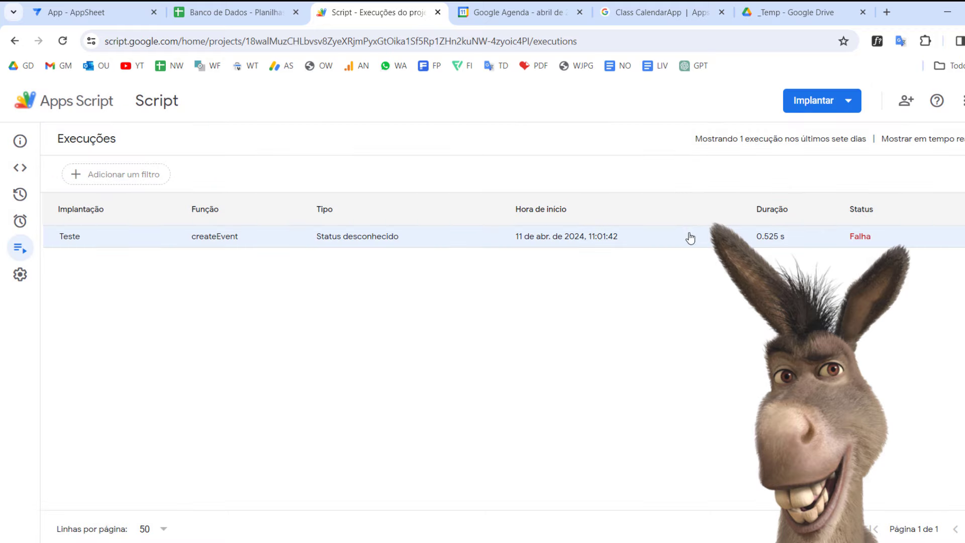
click(674, 246)
right_click(669, 249)
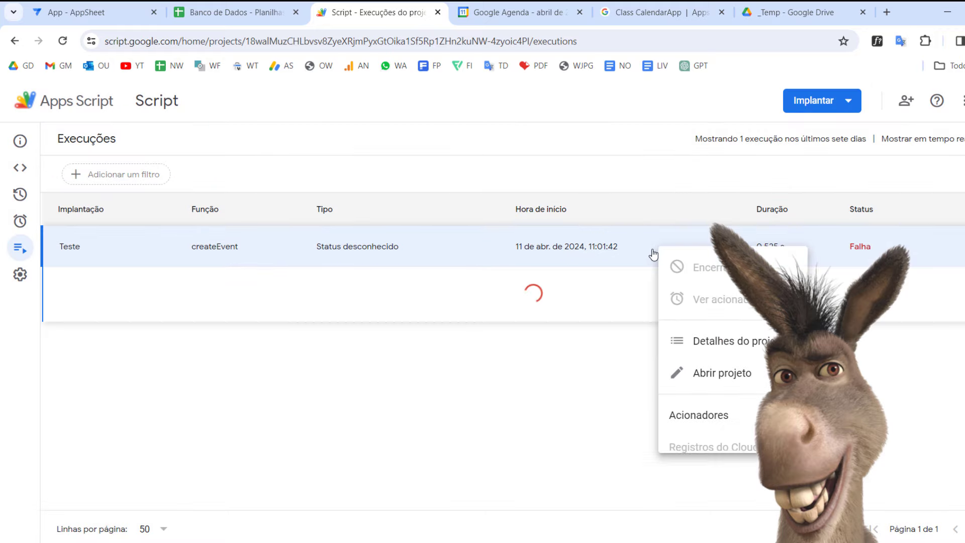
click(535, 246)
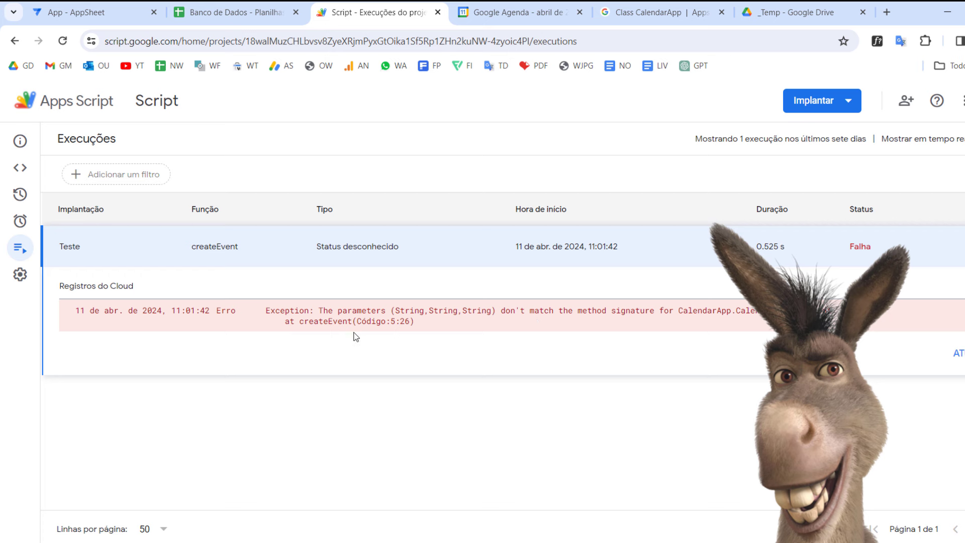
drag(411, 313, 502, 312)
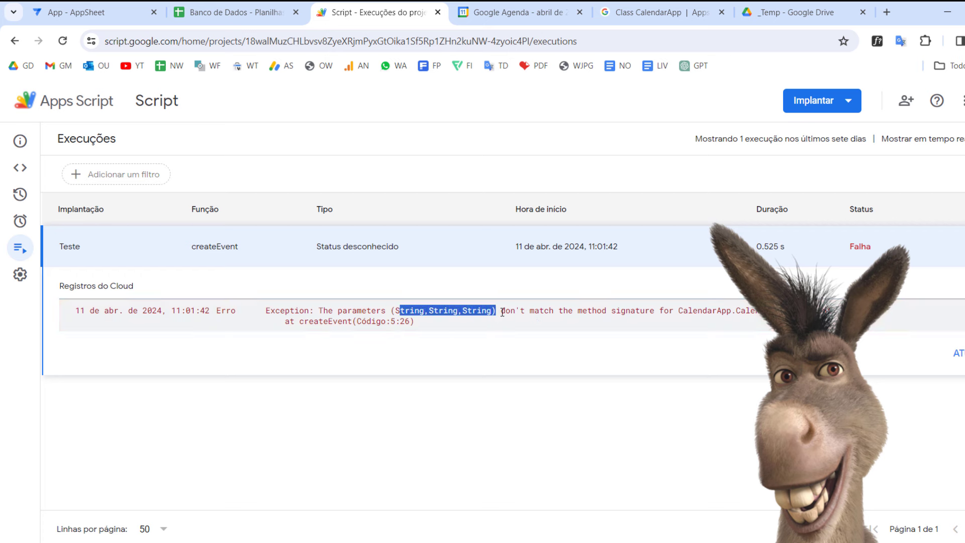
Step: In the script editor, replace both data arguments of myCalendar.createEvent with dateF and save the script
click(26, 166)
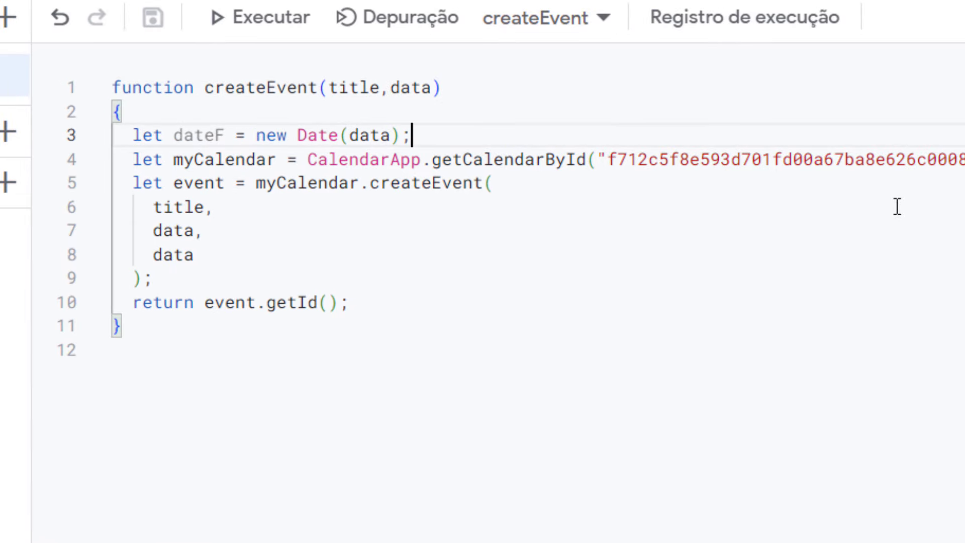
click(174, 236)
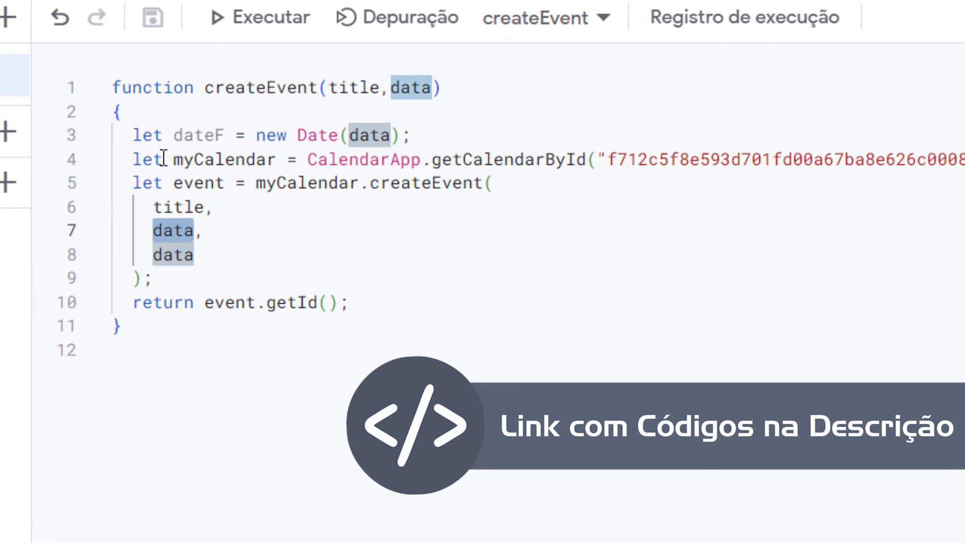
click(195, 134)
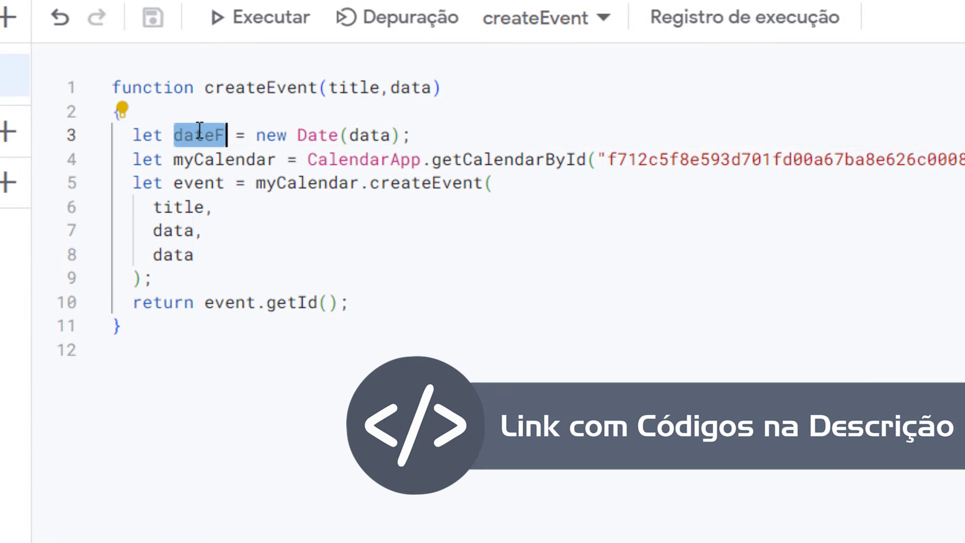
double_click(173, 232)
text(dateF)
double_click(177, 246)
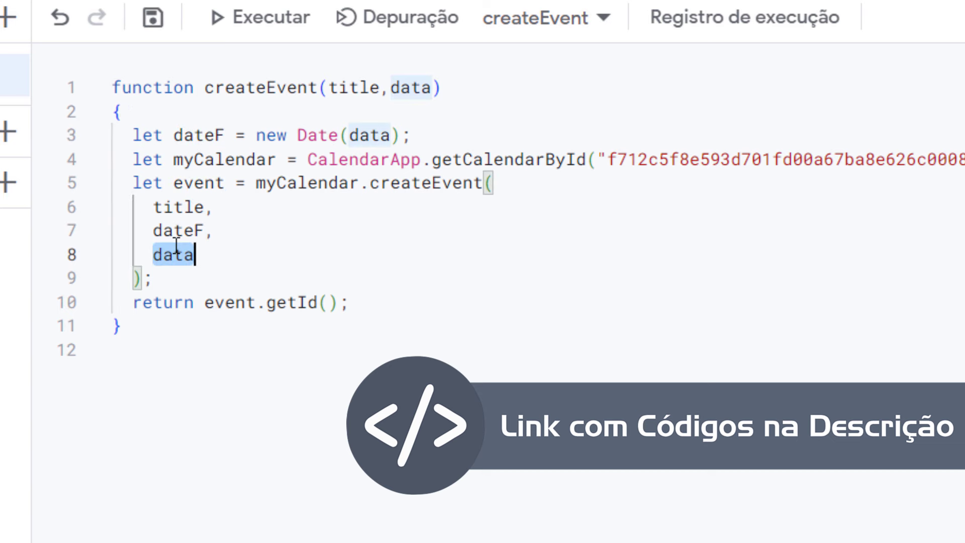
text(dateF)
click(157, 26)
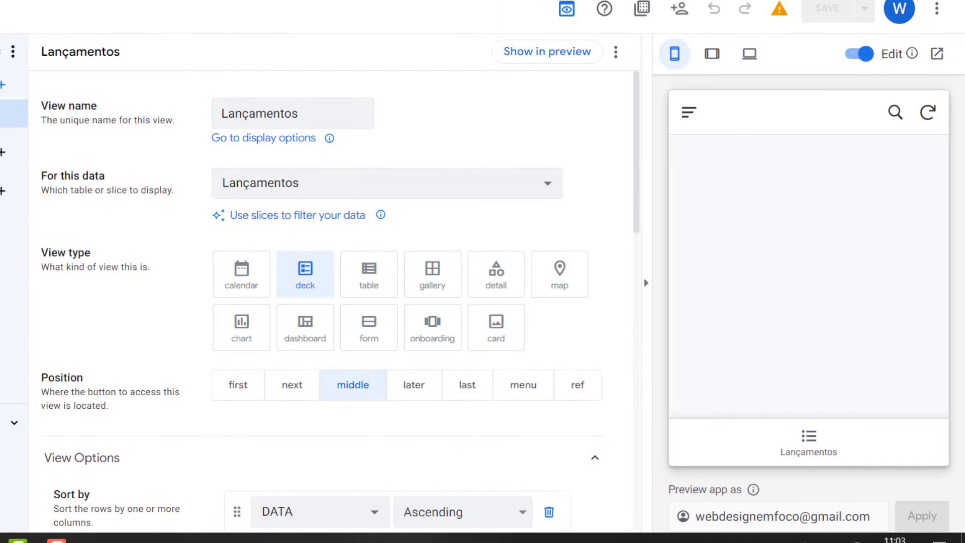
Step: Back in AppSheet's preview, add a Lançamentos entry with TIPO RECEITA, DESCRITIVO Aluguel and VALOR 299, and save it
click(809, 438)
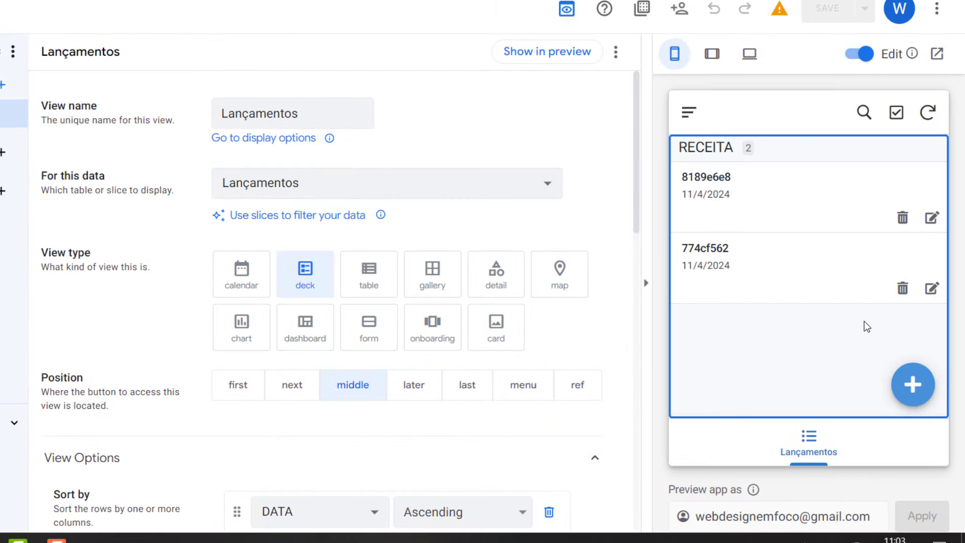
click(921, 383)
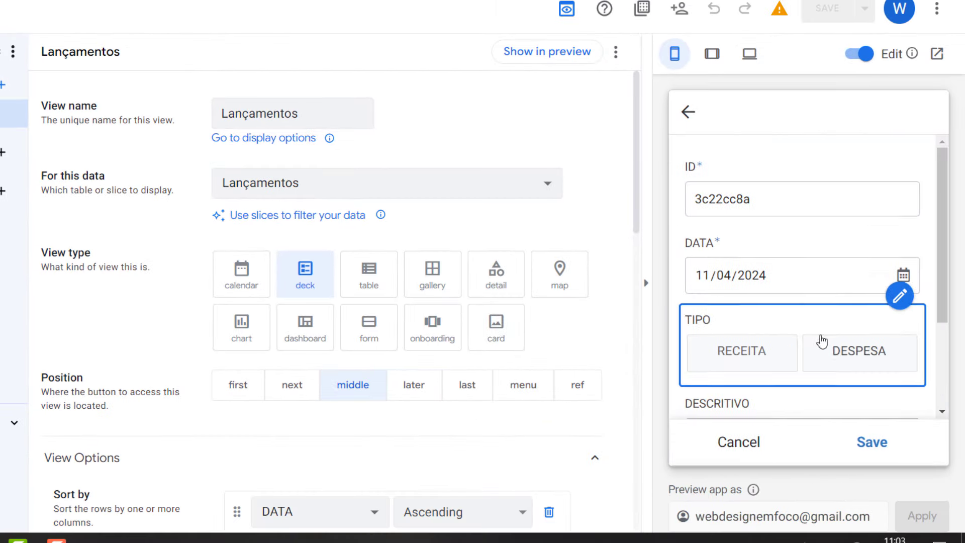
scroll(768, 263, down, 3)
click(776, 305)
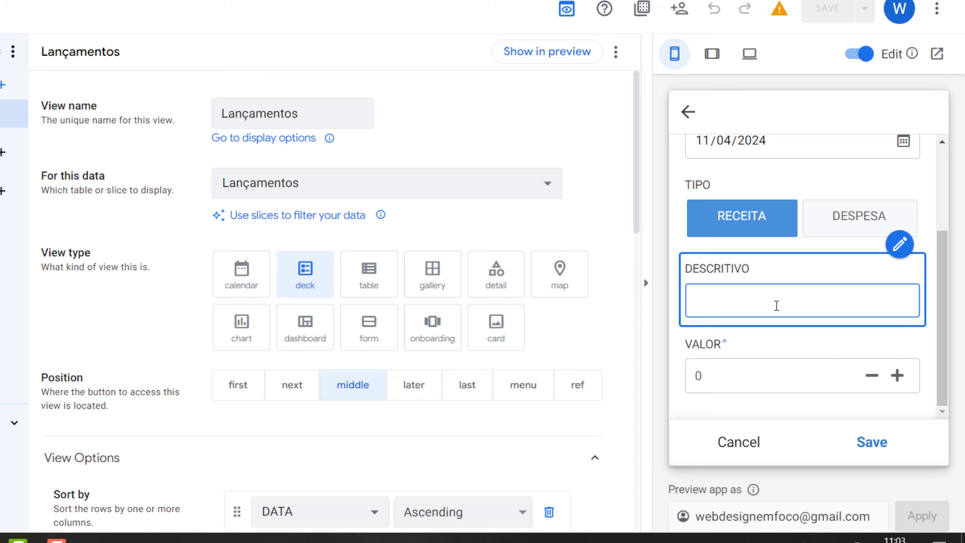
click(777, 372)
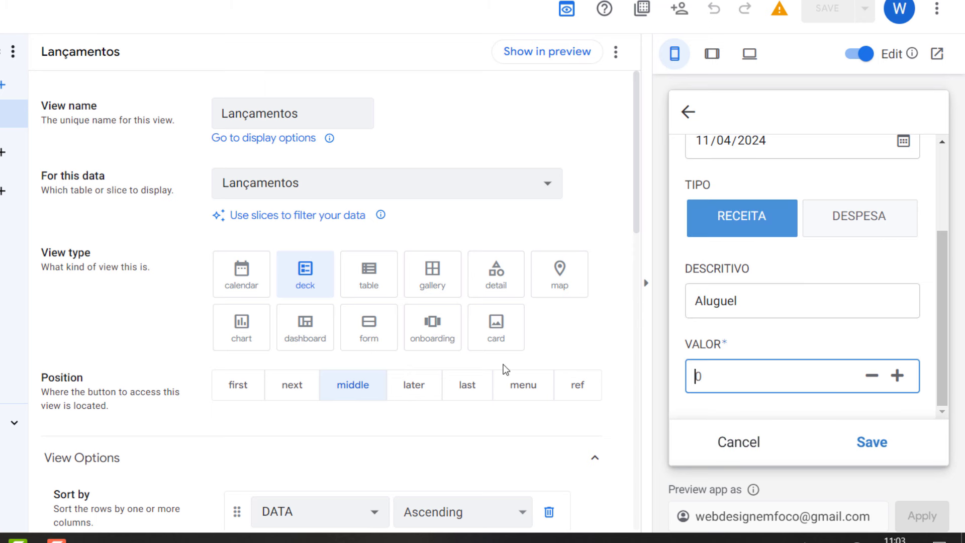
text(299)
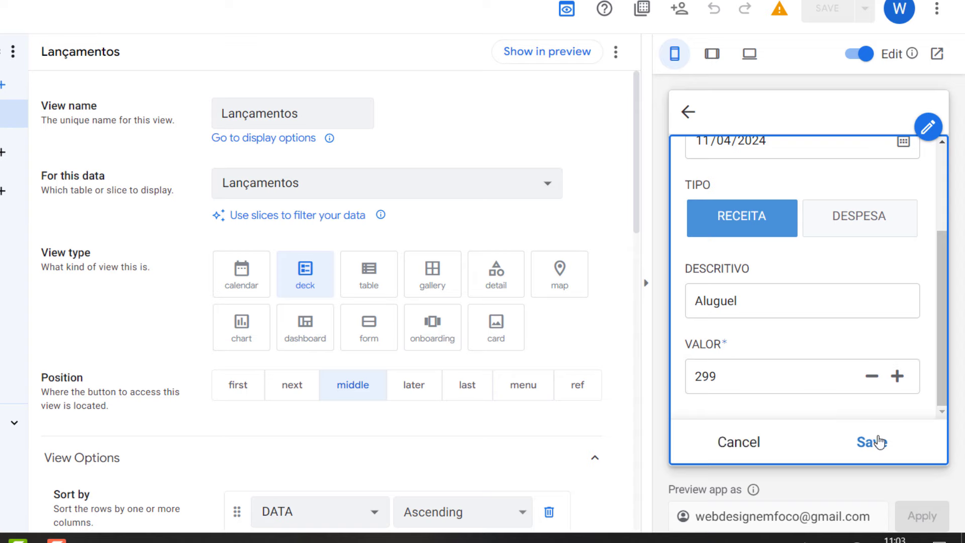
click(877, 442)
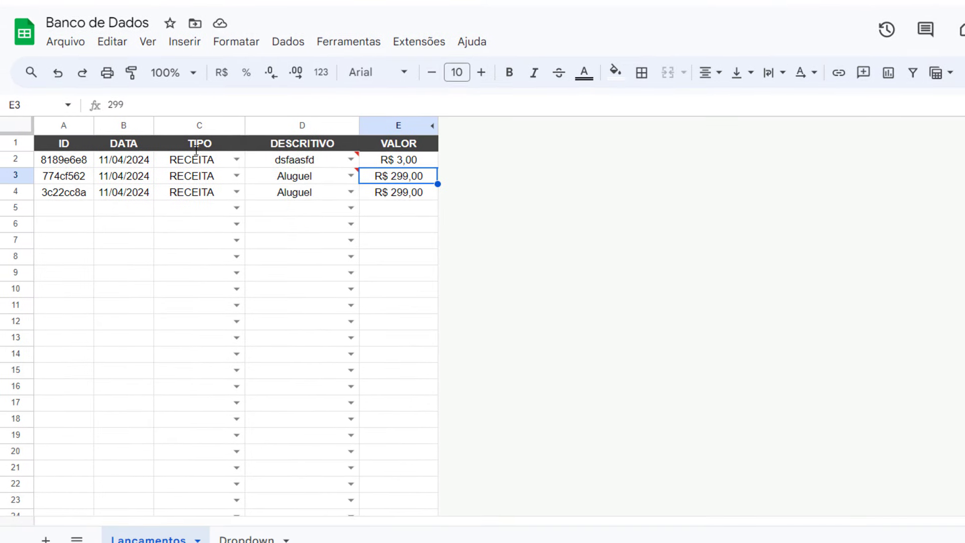
Step: Look through the newly added row 4 of the Banco de Dados spreadsheet in Google Sheets
click(89, 201)
key(Right)
key(Right)
key(Right)
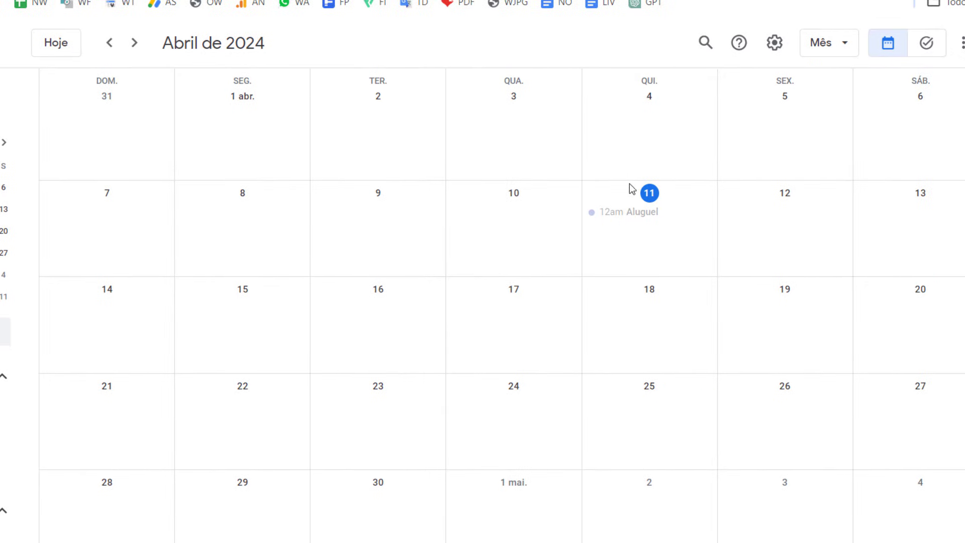
Step: Inspect the title and date of the 11 April Aluguel event in Google Calendar, close it and return to the Banco de Dados spreadsheet
click(633, 213)
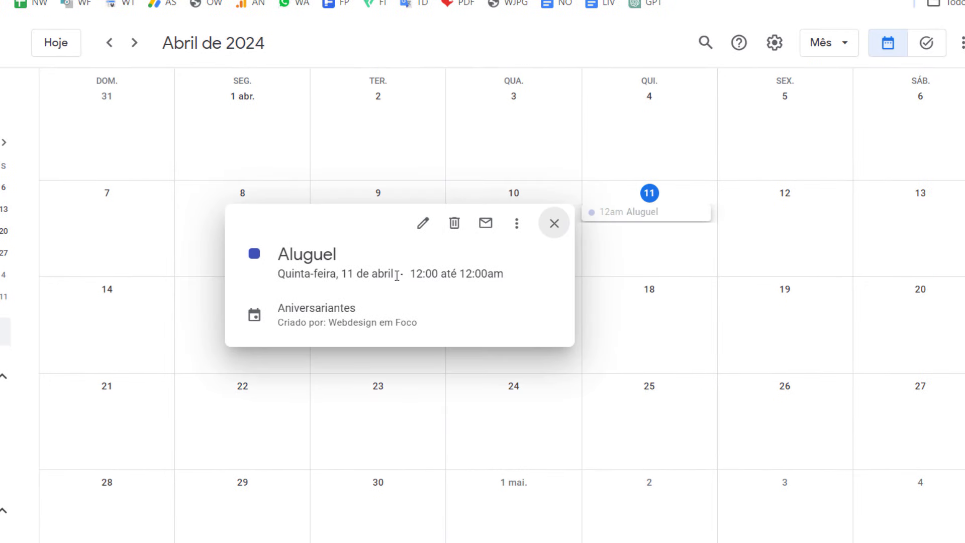
drag(337, 254, 278, 255)
drag(342, 273, 397, 278)
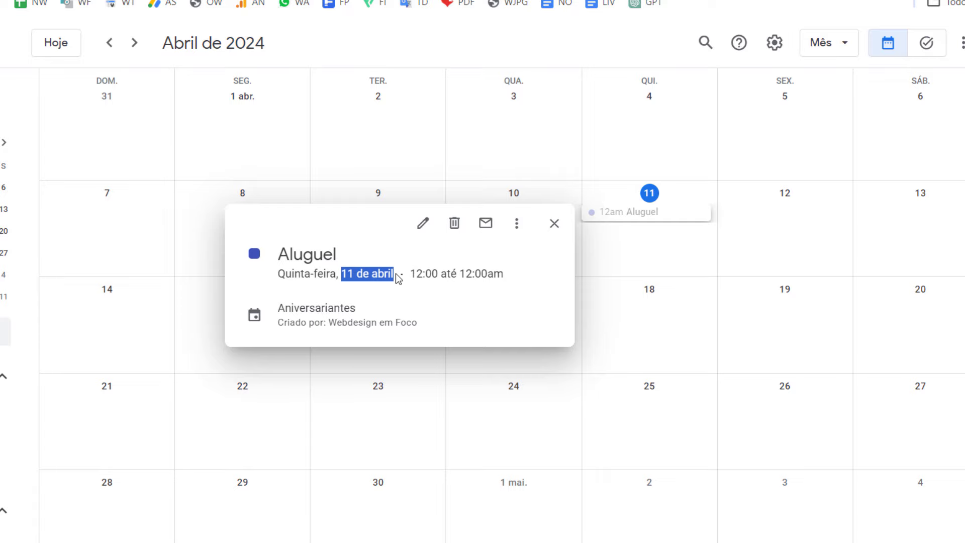
click(554, 223)
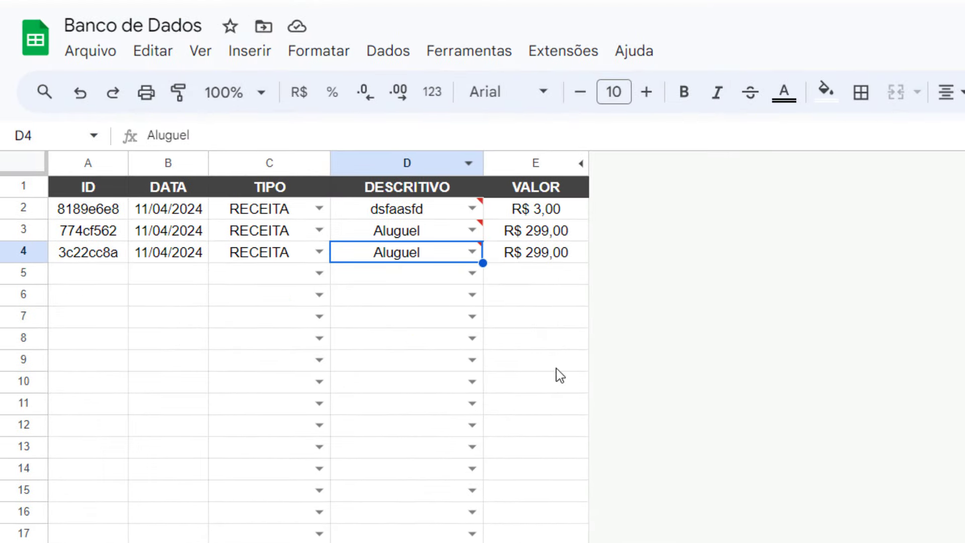
click(541, 366)
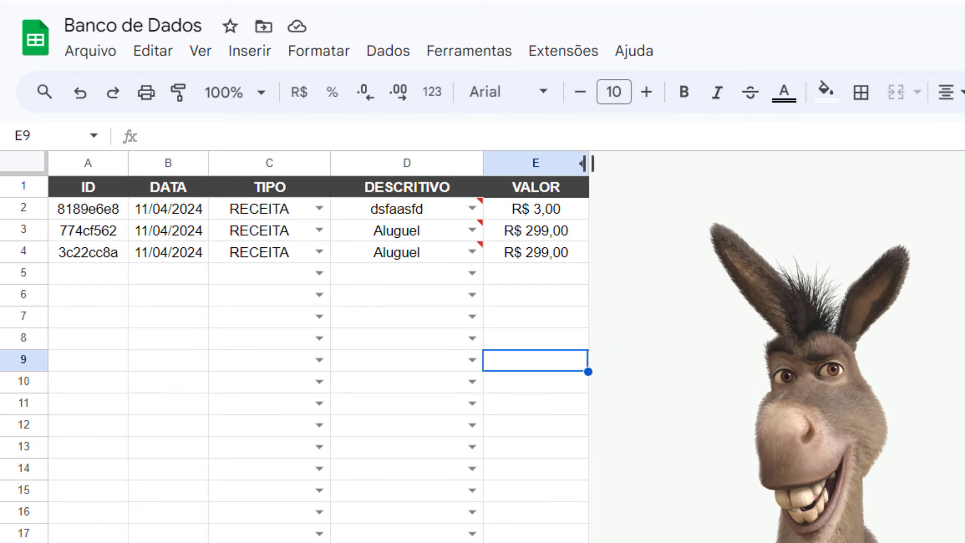
Step: In the Banco de Dados spreadsheet, insert a column after VALOR and title it ID DO EVENTO
click(571, 256)
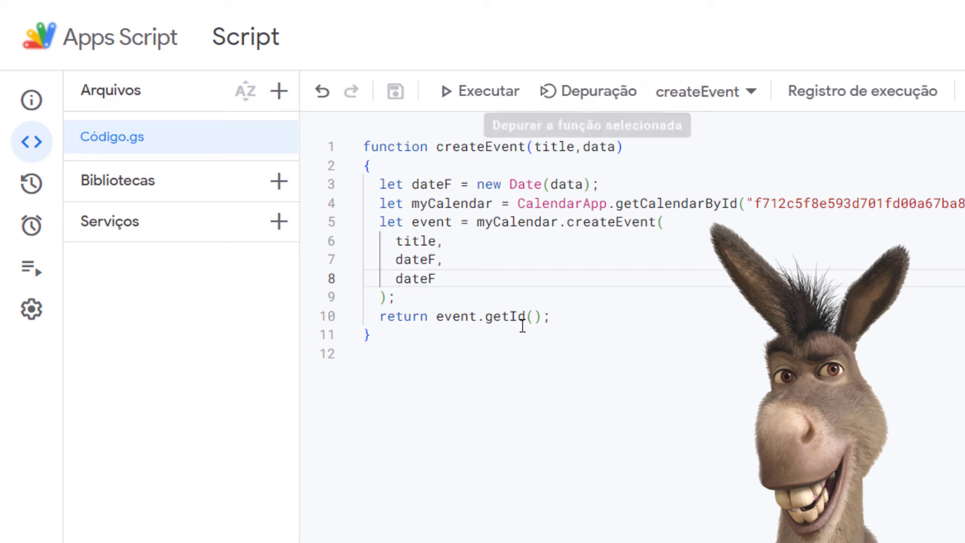
double_click(506, 317)
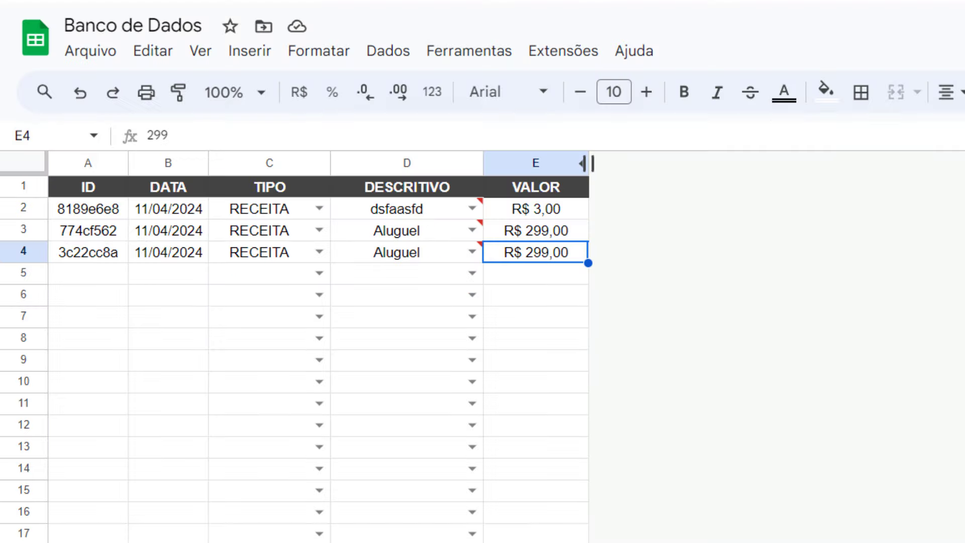
right_click(553, 163)
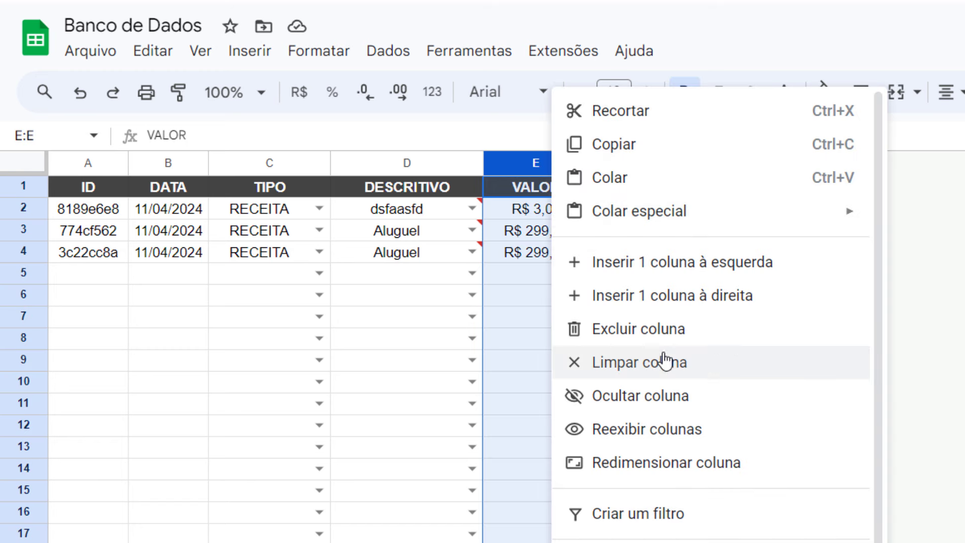
click(753, 300)
click(661, 191)
key(Caps_Lock)
text(ID )
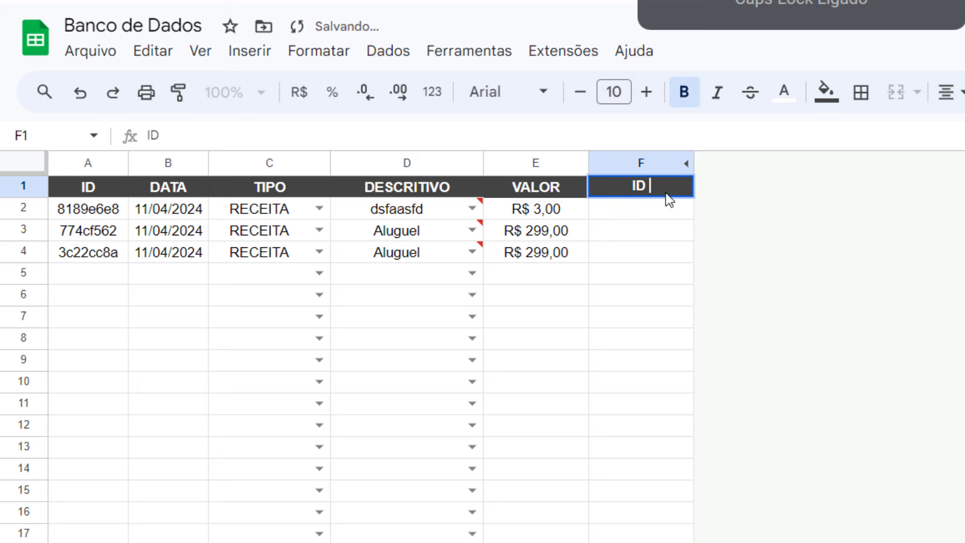
text(DO EVENTO)
key(Return)
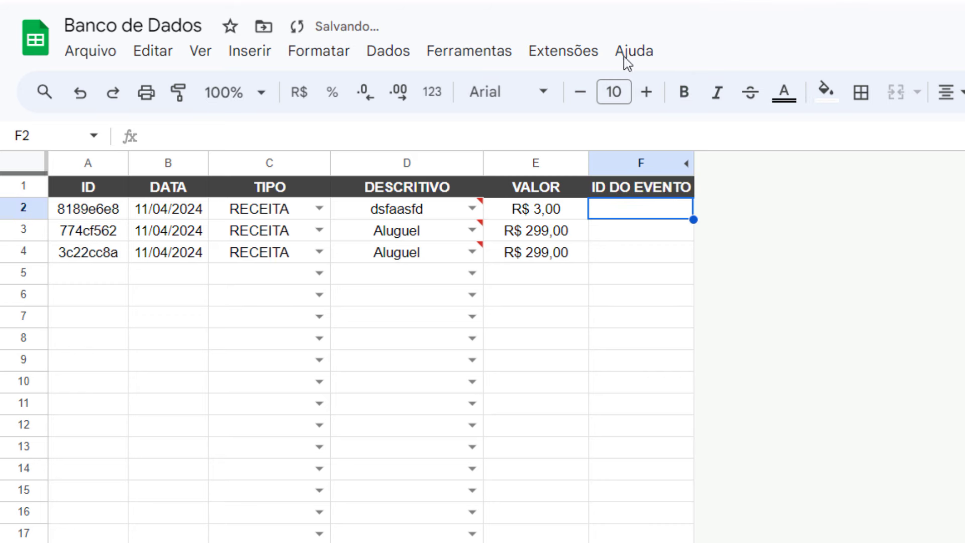
click(632, 163)
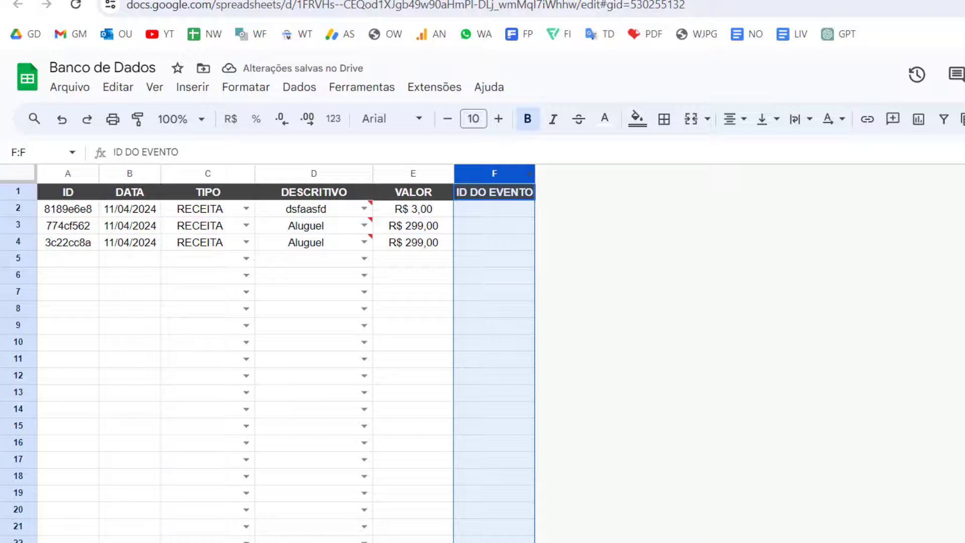
Step: Switch to AppSheet and regenerate the column structure of the Lançamentos table
click(90, 12)
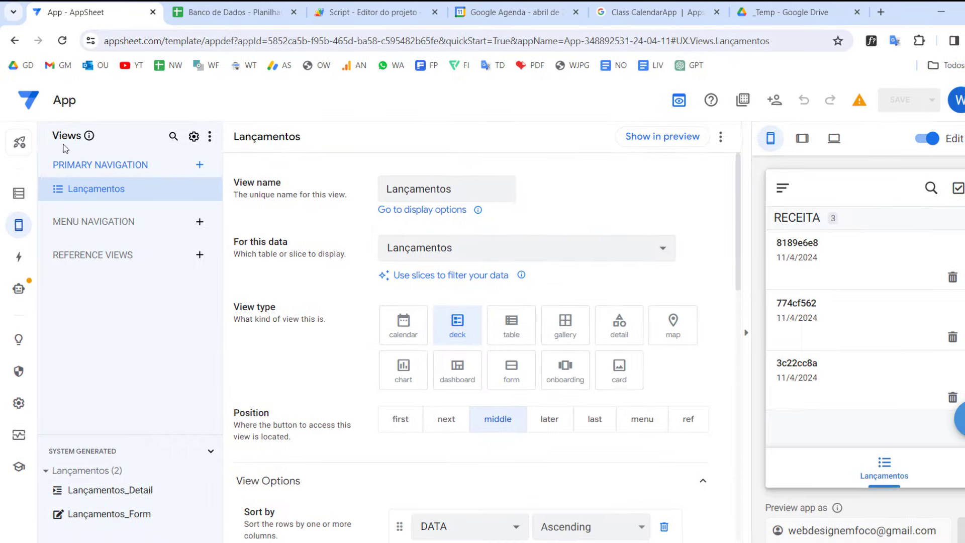
click(19, 203)
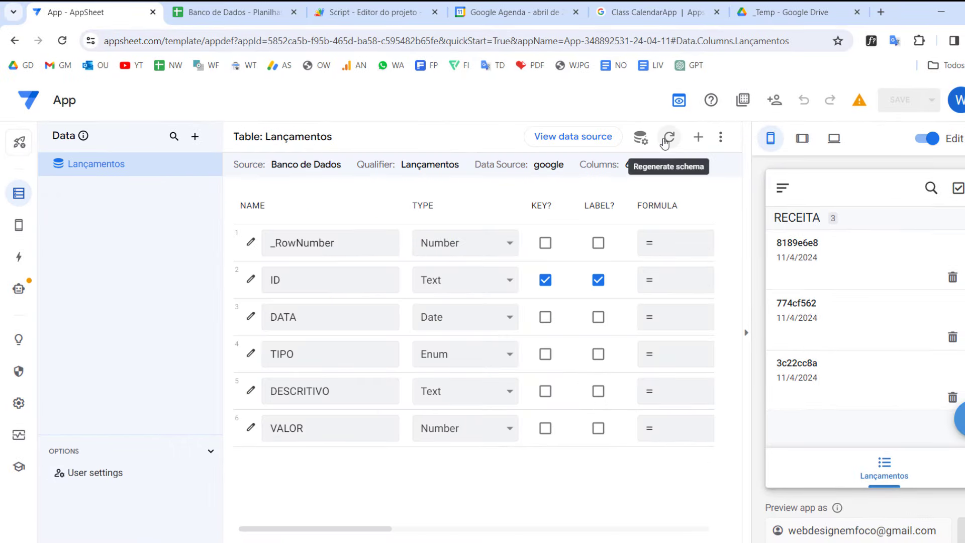
click(665, 144)
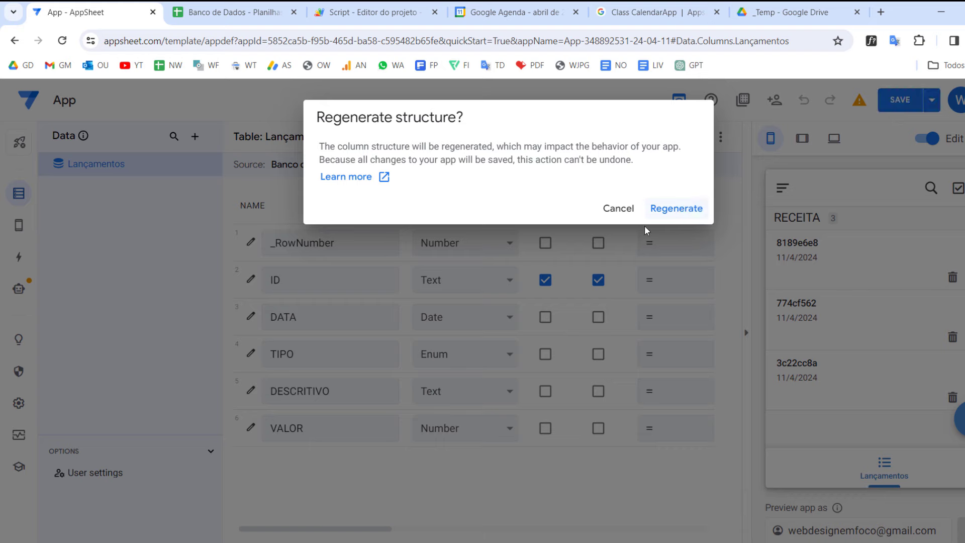
click(673, 208)
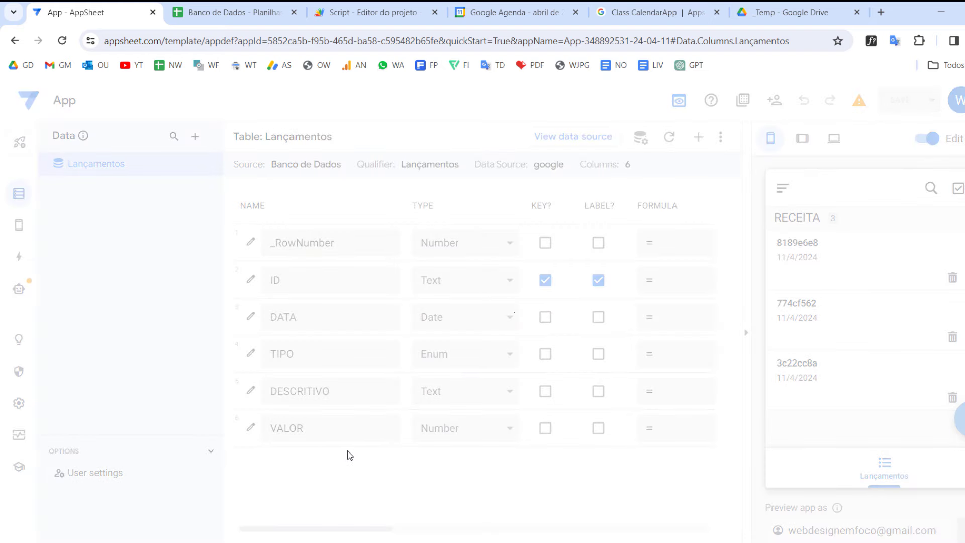
right_click(341, 463)
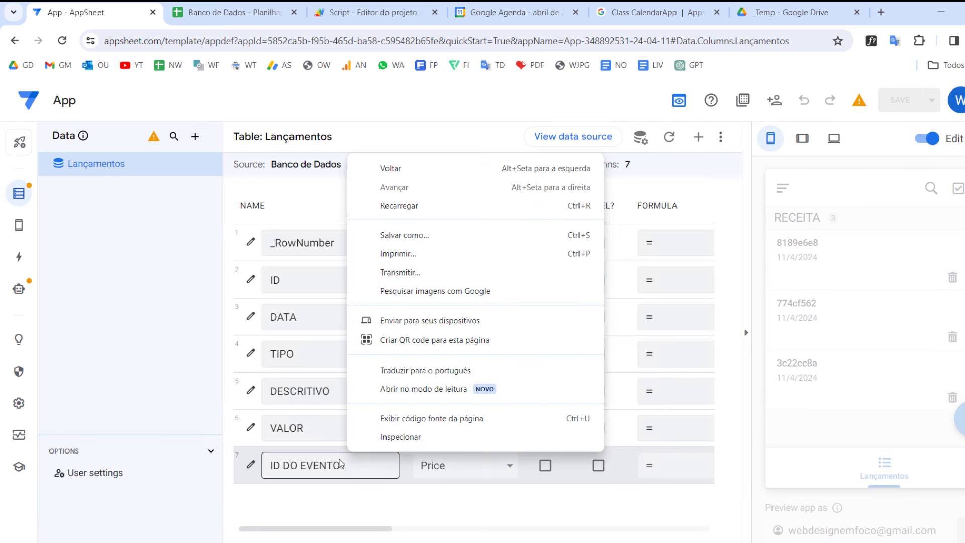
click(309, 508)
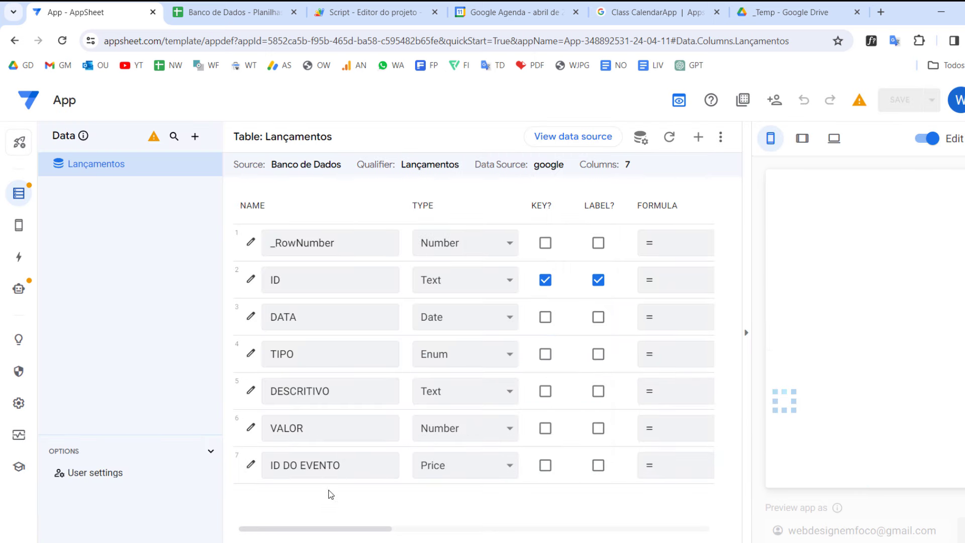
Step: Set the ID DO EVENTO column's type to Text, leave it hidden with SHOW unticked, and save the app
click(500, 462)
scroll(452, 376, down, 2)
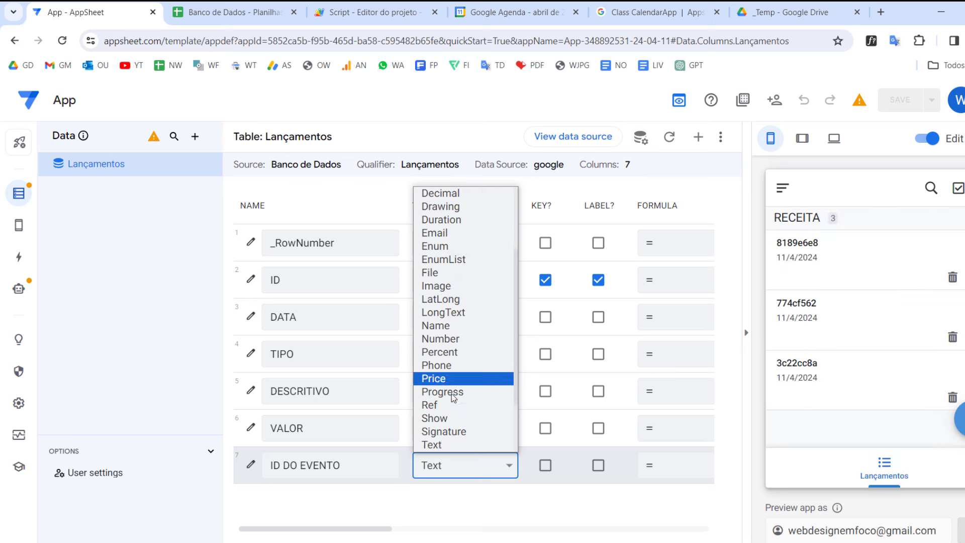
click(454, 448)
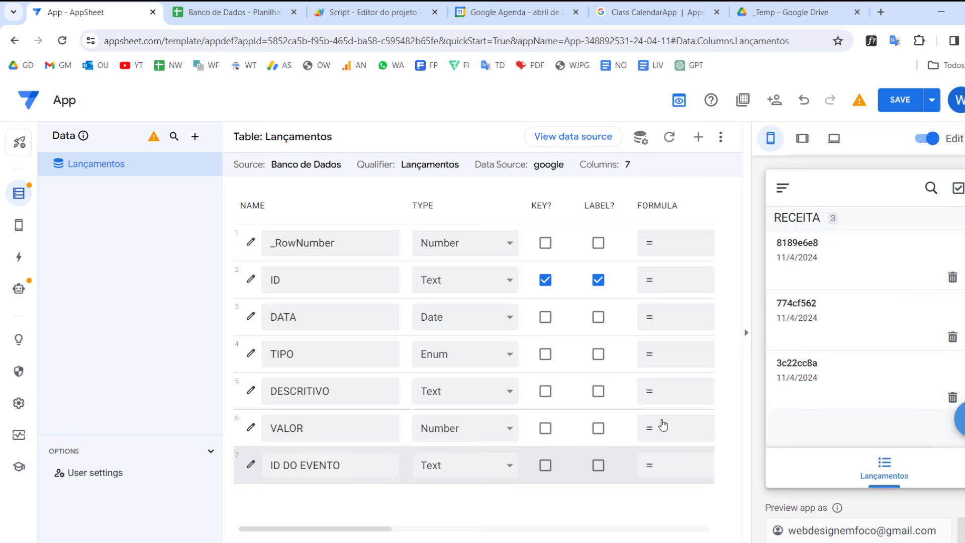
scroll(602, 482, down, 1)
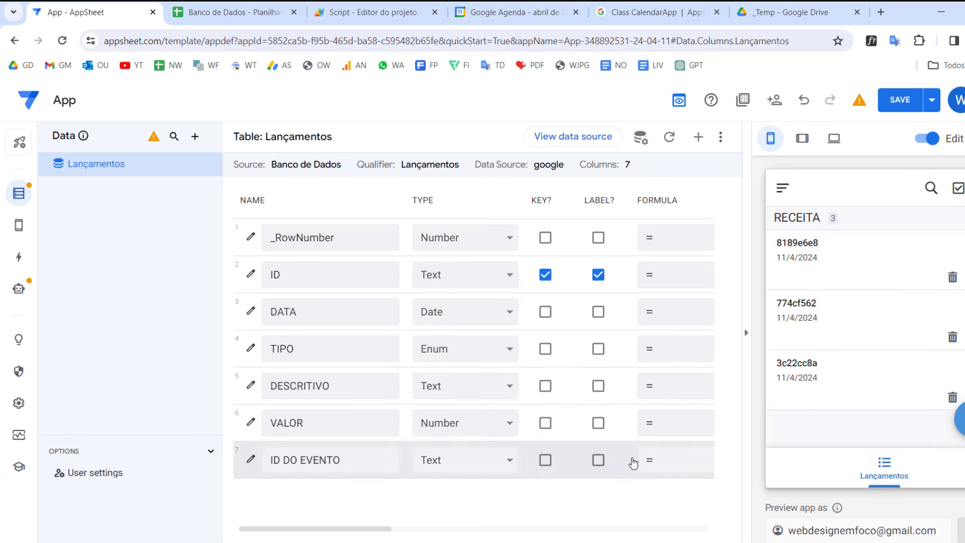
scroll(633, 463, right, 6)
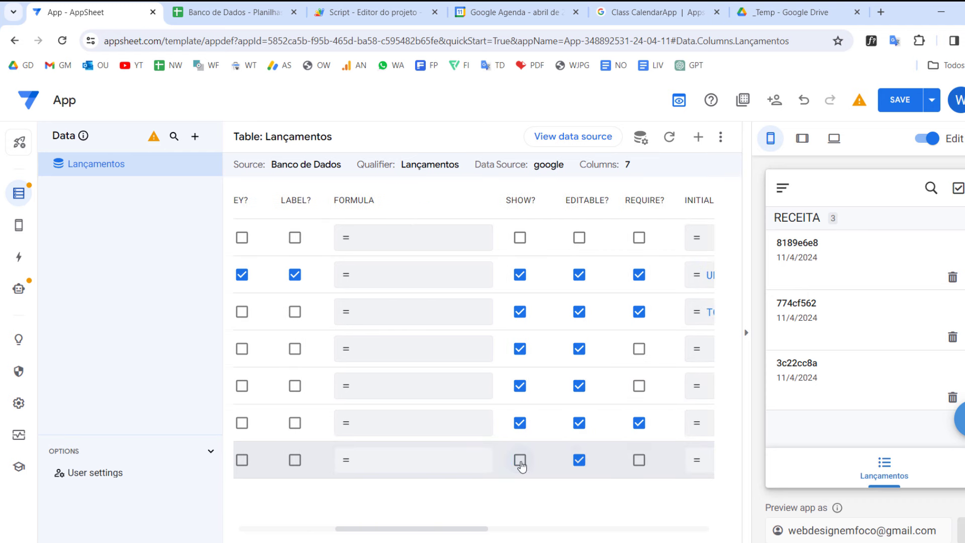
click(900, 100)
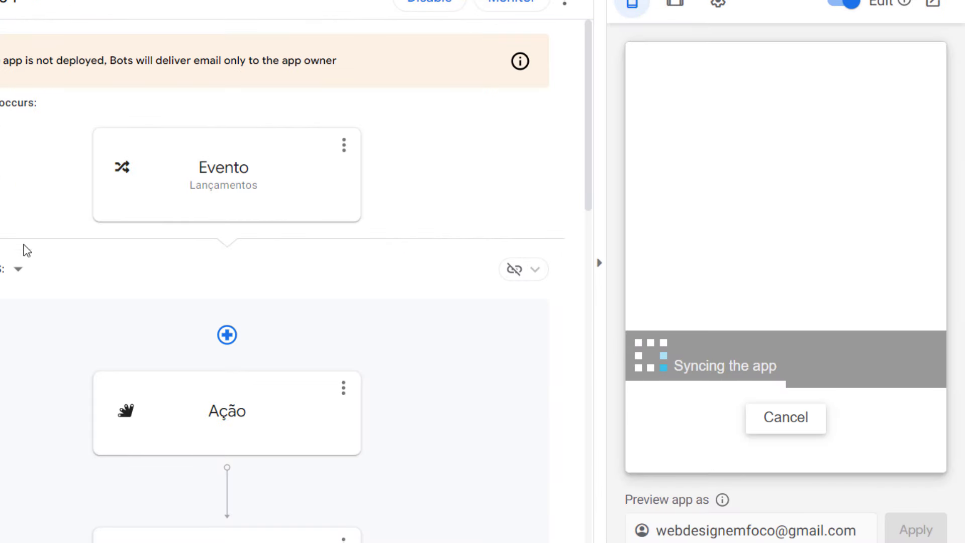
Step: In the bot's Retorno step, make the Ação output fill the ID DO EVENTO column instead of VALOR
scroll(260, 333, down, 5)
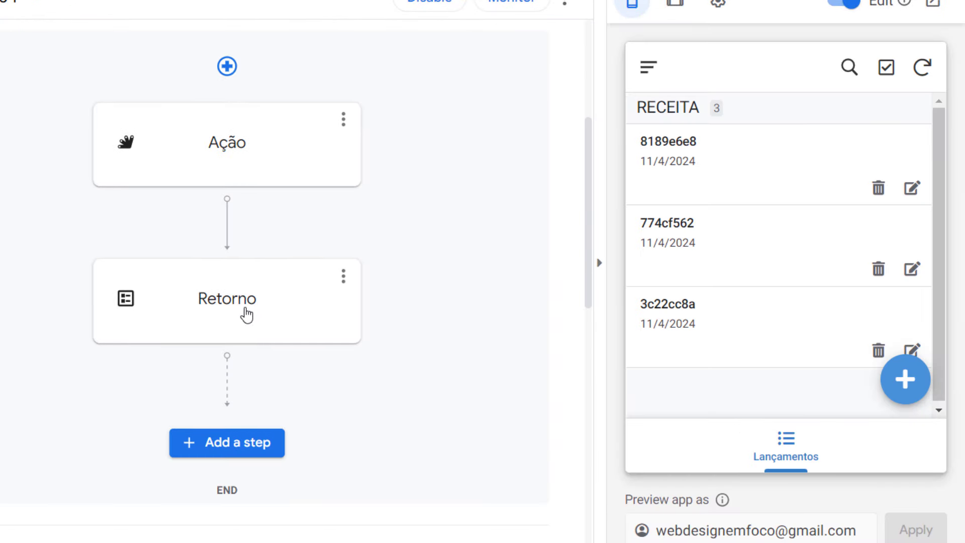
click(246, 315)
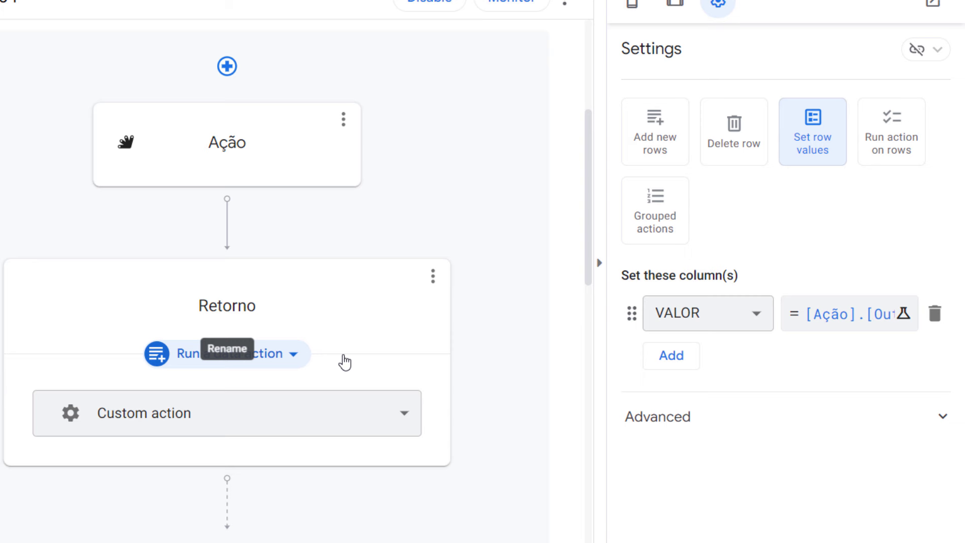
click(736, 316)
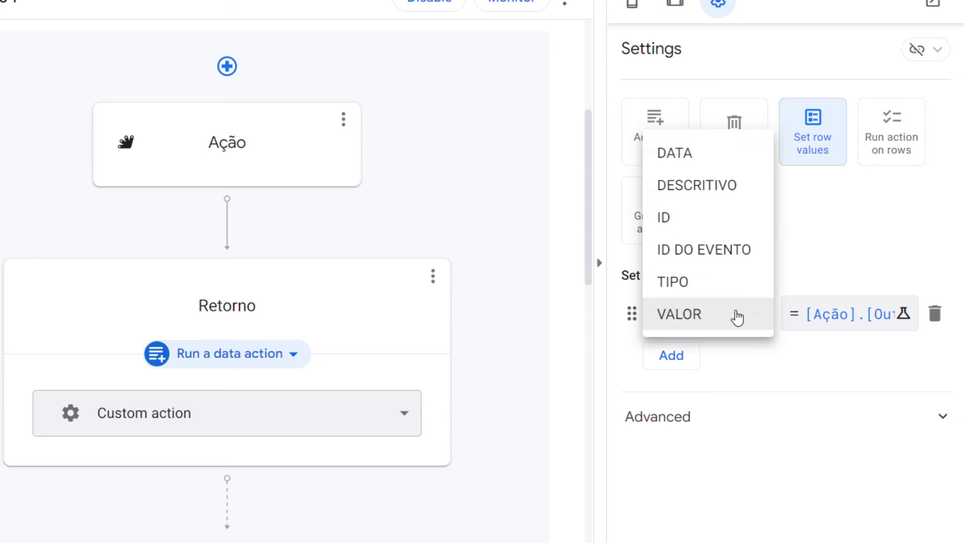
click(734, 249)
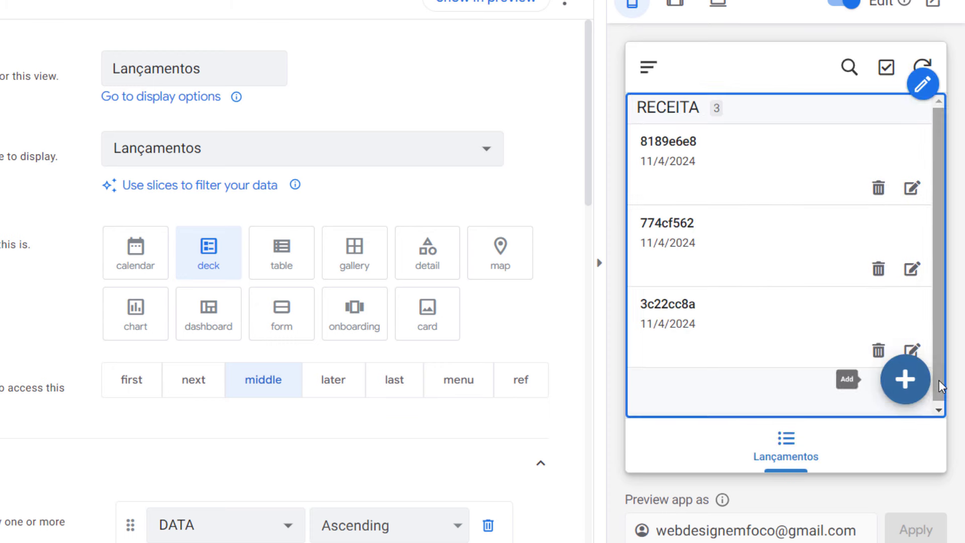
Step: In the app preview, add a Lançamentos entry with DATA 25/04/2024, TIPO DESPESA, DESCRITIVO Automóvel and VALOR 15, and save it
click(905, 379)
drag(746, 173, 765, 291)
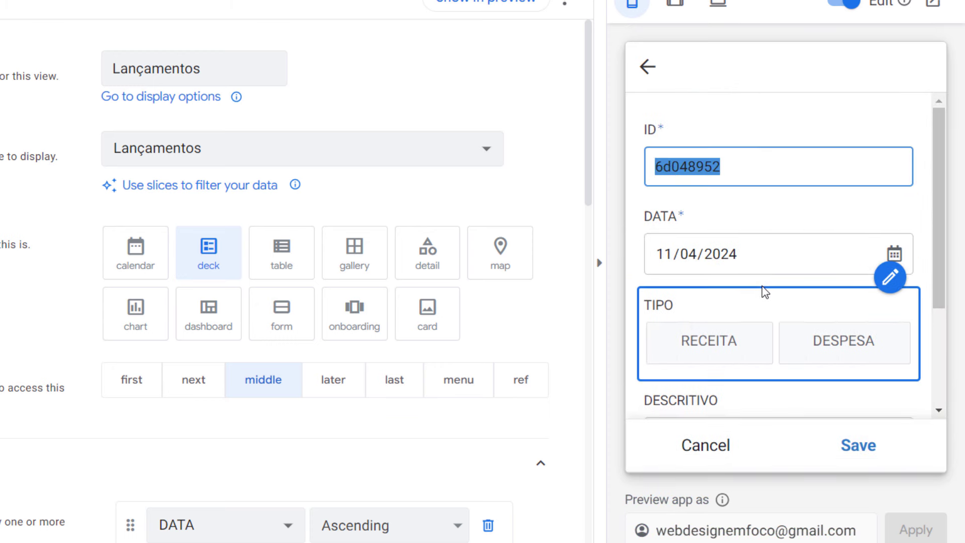
scroll(765, 271, down, 2)
click(897, 181)
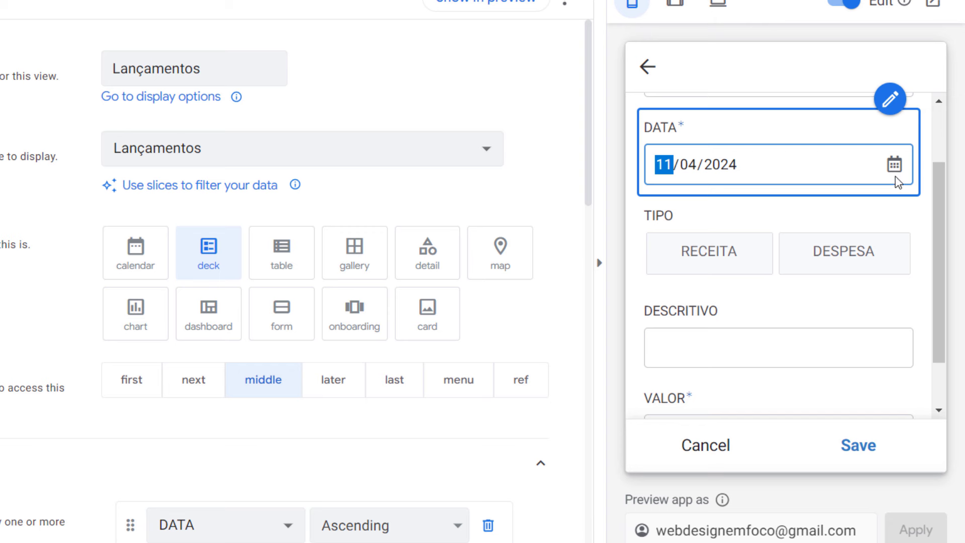
click(894, 176)
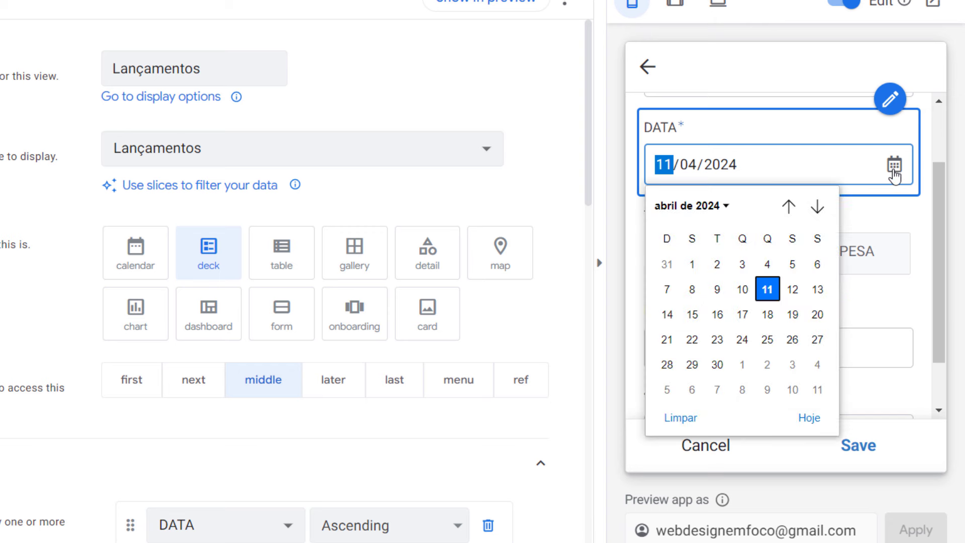
click(767, 340)
click(790, 258)
click(785, 339)
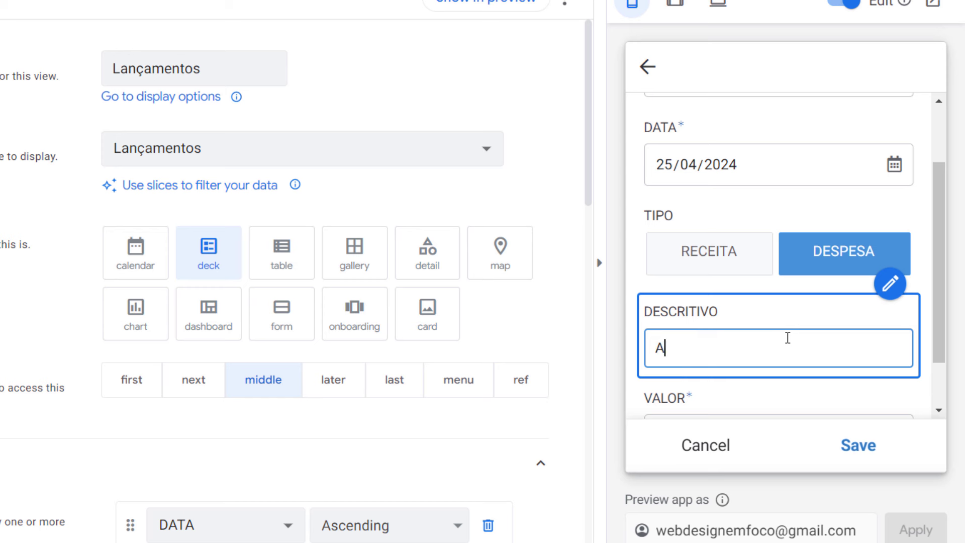
scroll(726, 360, down, 1)
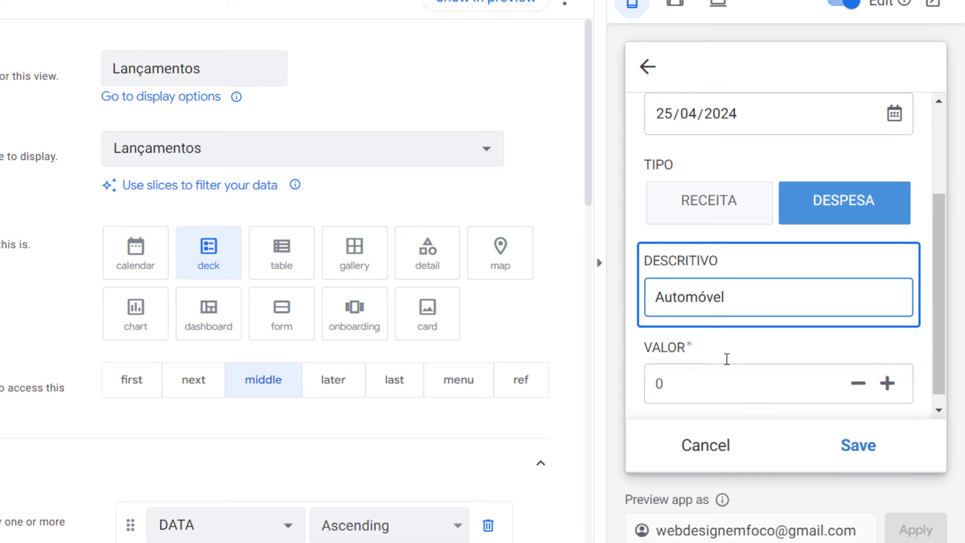
click(706, 368)
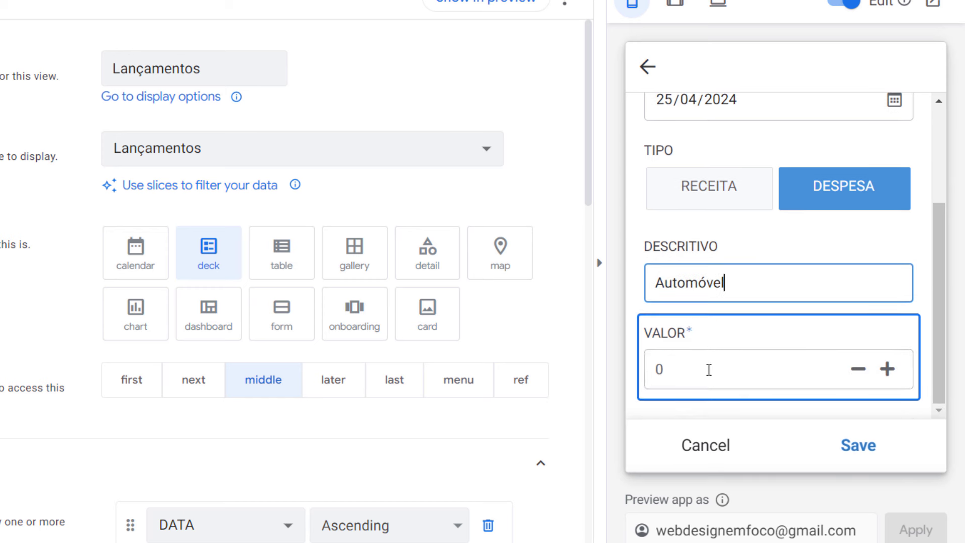
click(869, 455)
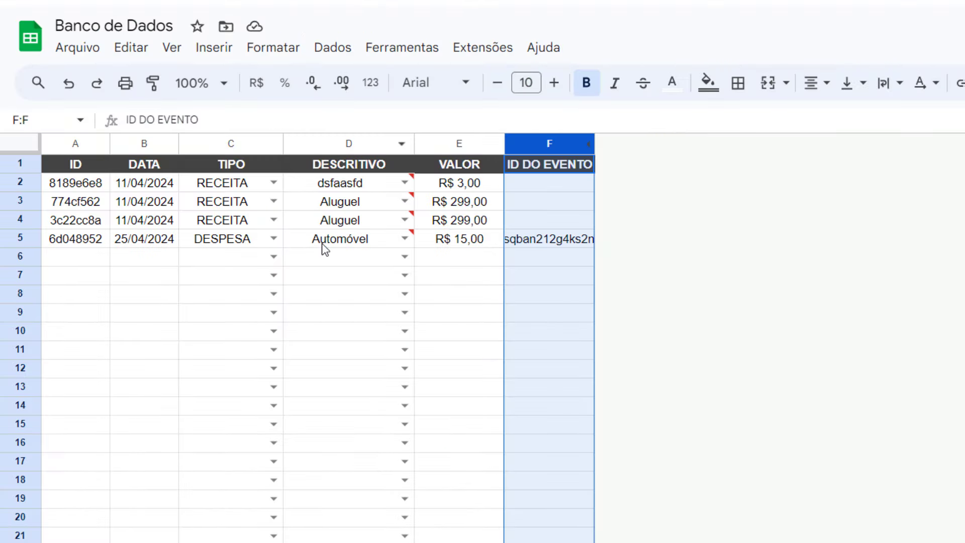
Step: In Banco de Dados, fit the ID DO EVENTO column to the Automóvel row's event ID, and check the 25 April event in Google Calendar
click(334, 240)
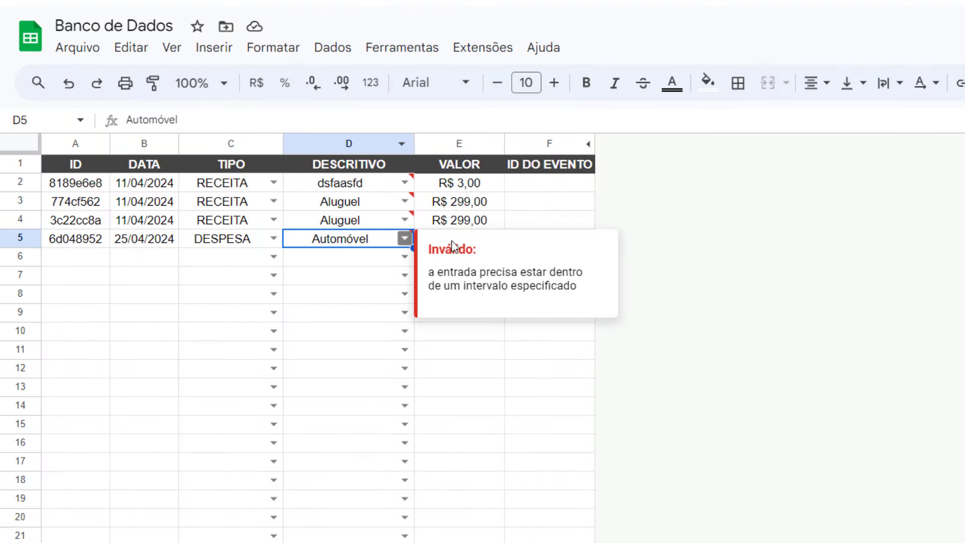
click(485, 225)
click(549, 245)
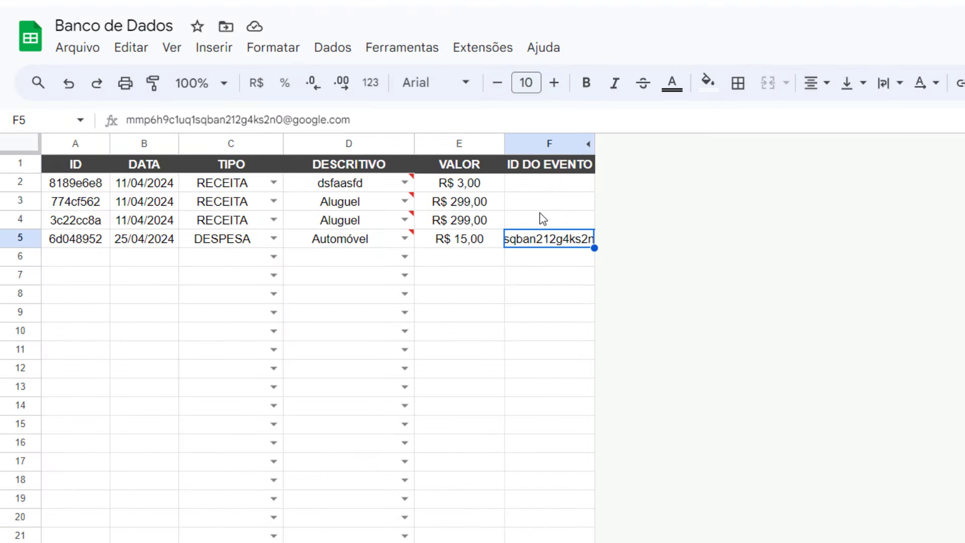
double_click(596, 143)
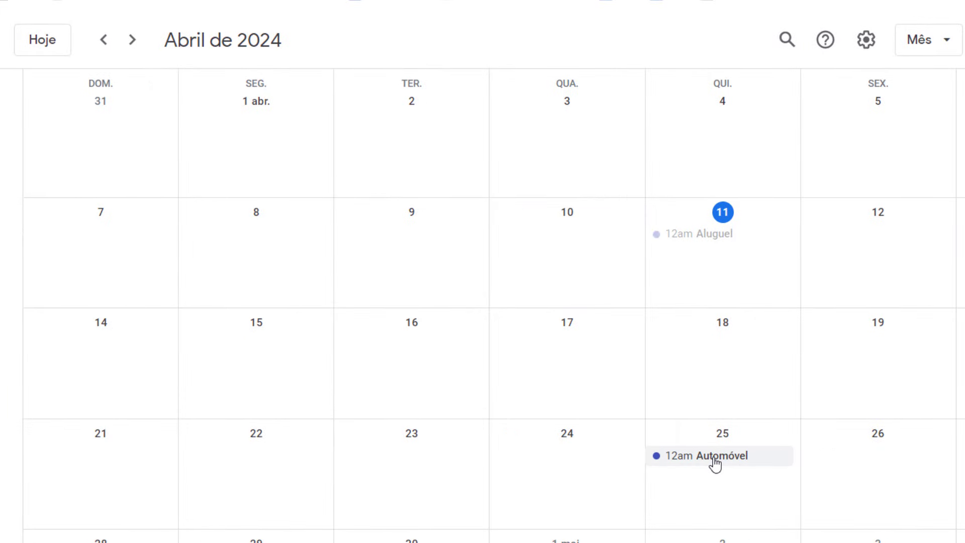
click(715, 464)
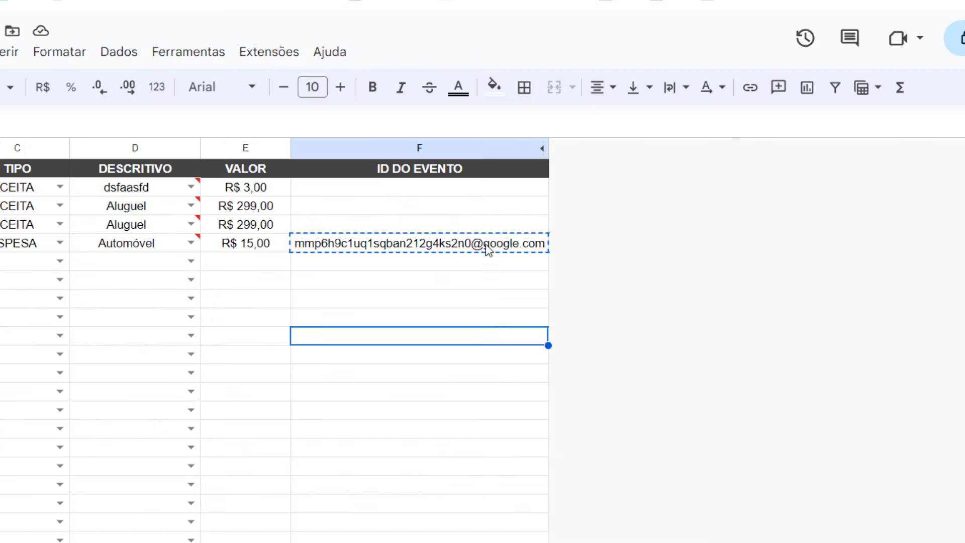
click(359, 246)
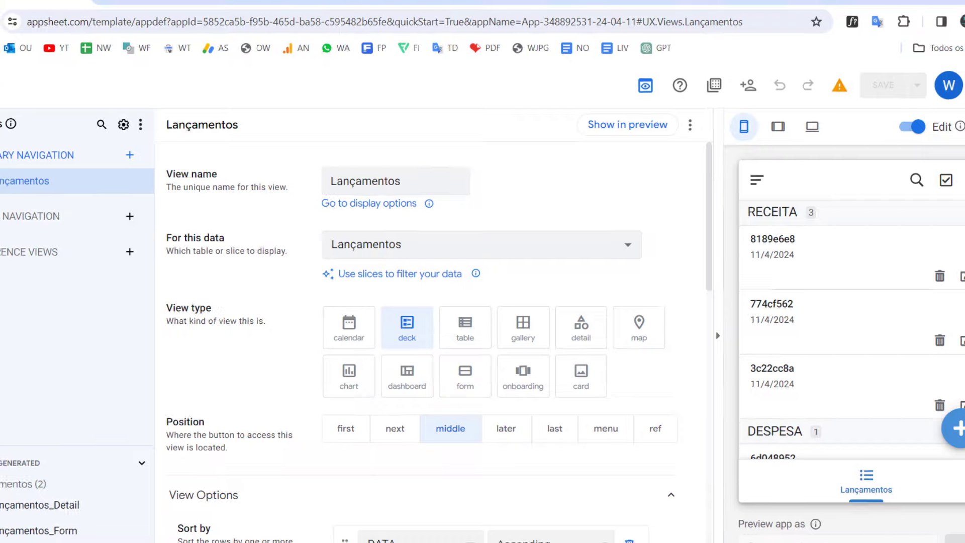
Step: Open the Automatização 1 bot and review the Evento trigger's name, type, table and data change settings
click(1, 285)
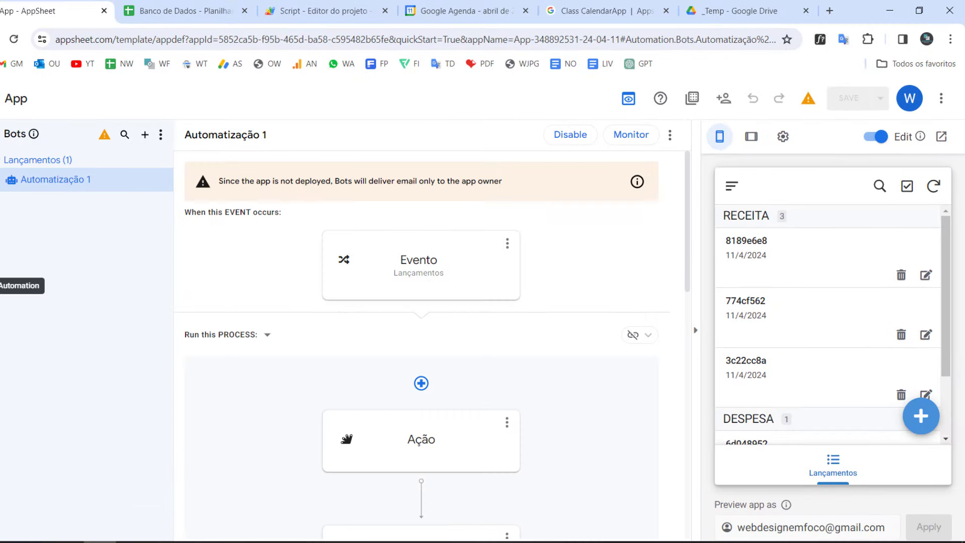
click(447, 274)
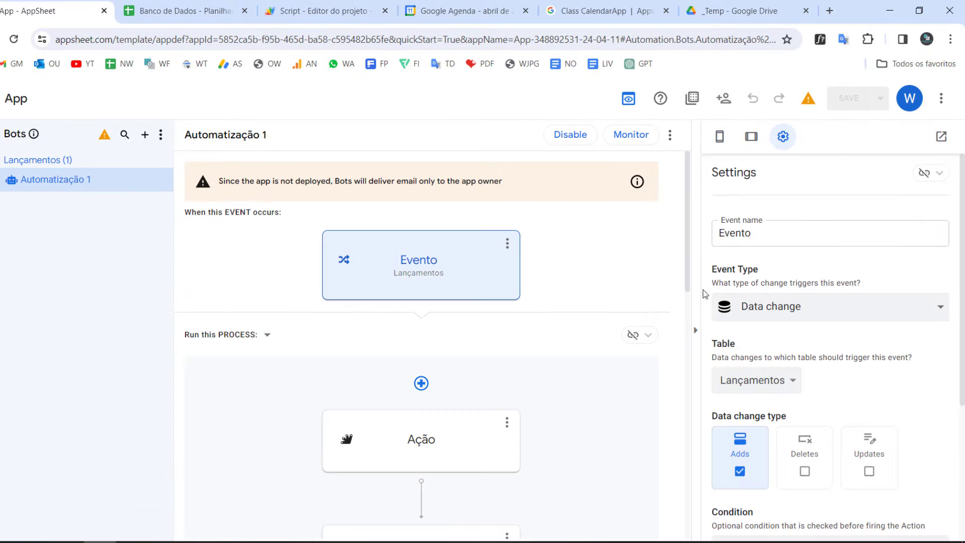
drag(939, 233, 703, 232)
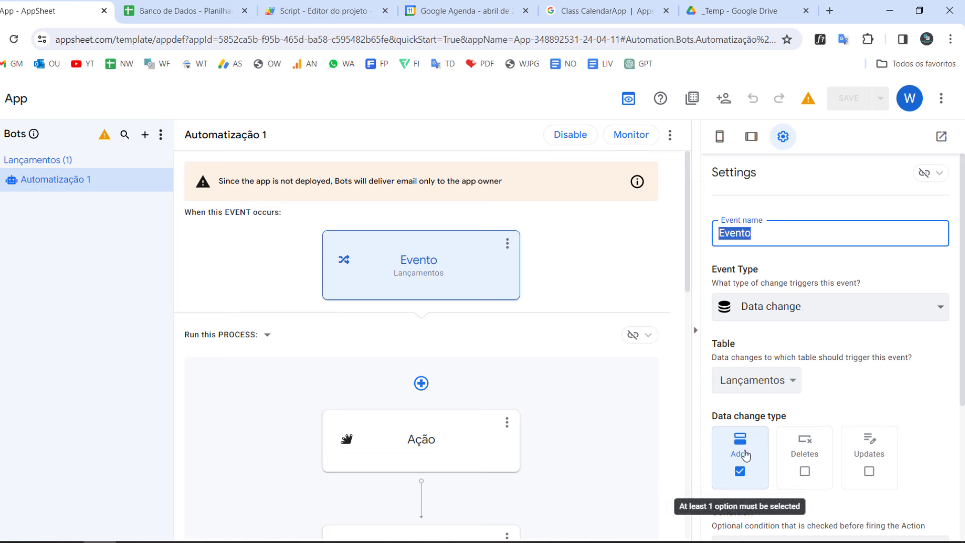
Step: Review the Ação step's script task, covering its createEvent function, parameters, return value type and the [Ação].[Output] expression
click(449, 423)
scroll(542, 418, down, 1)
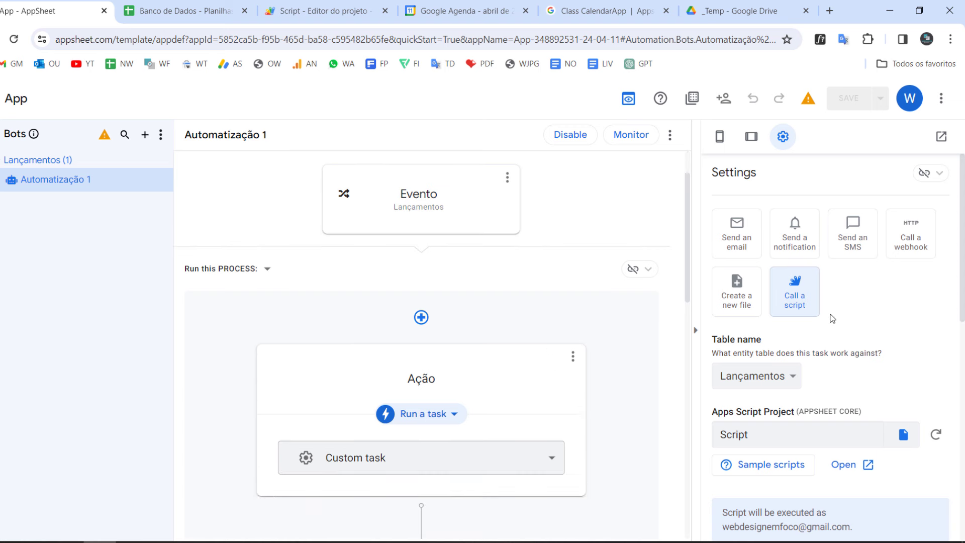
scroll(816, 310, down, 1)
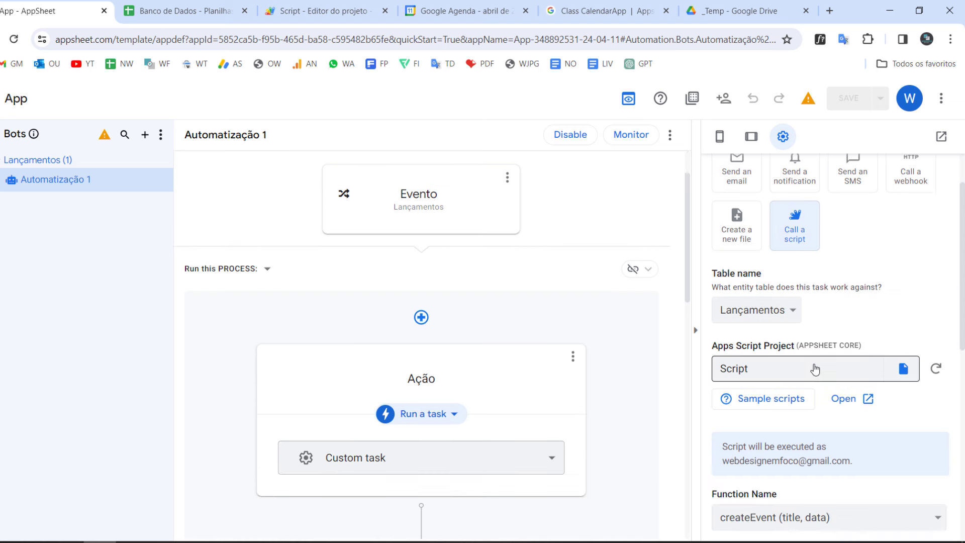
scroll(813, 368, down, 5)
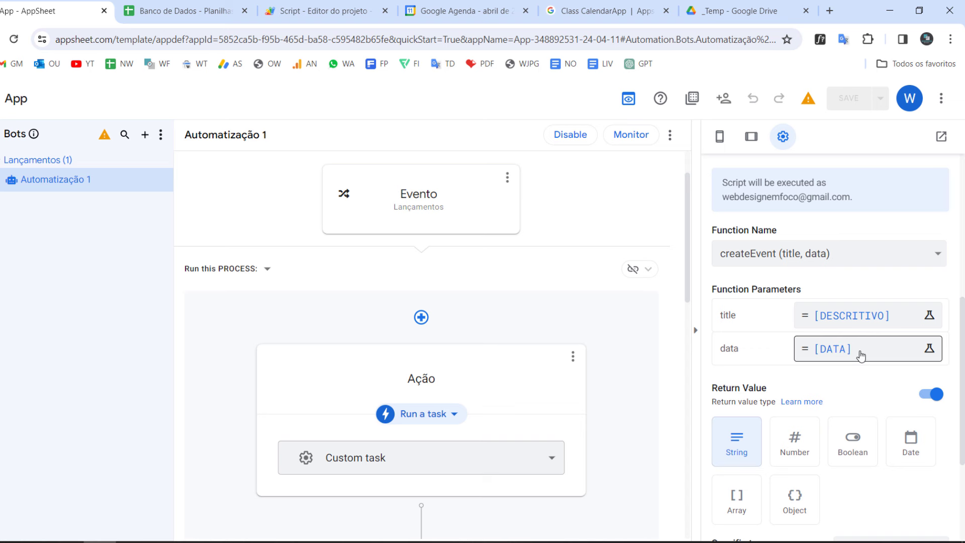
scroll(860, 364, down, 3)
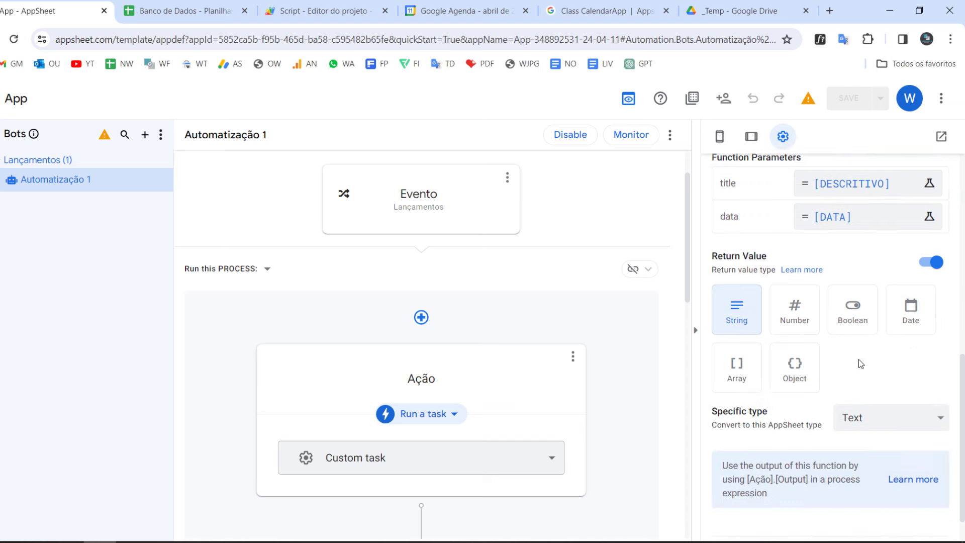
drag(748, 440, 804, 441)
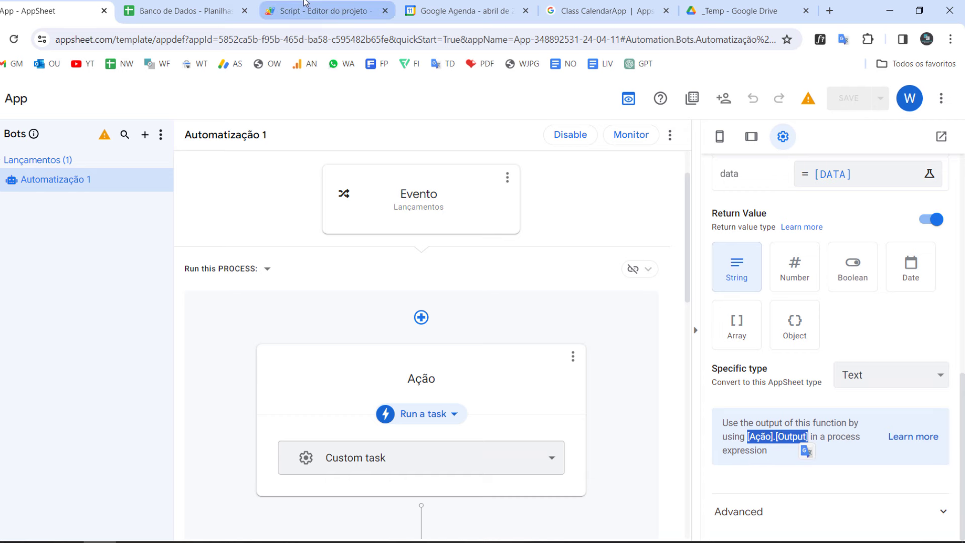
Step: Compare the return event.getId() line in the Apps Script project with the ID DO EVENTO assignment in the AppSheet bot's Retorno step
click(322, 10)
drag(299, 274, 191, 274)
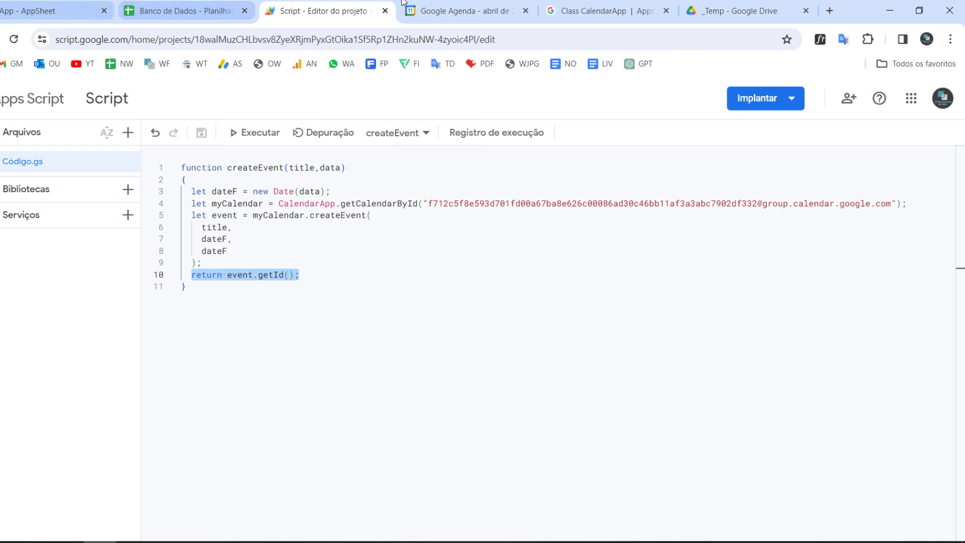
click(58, 6)
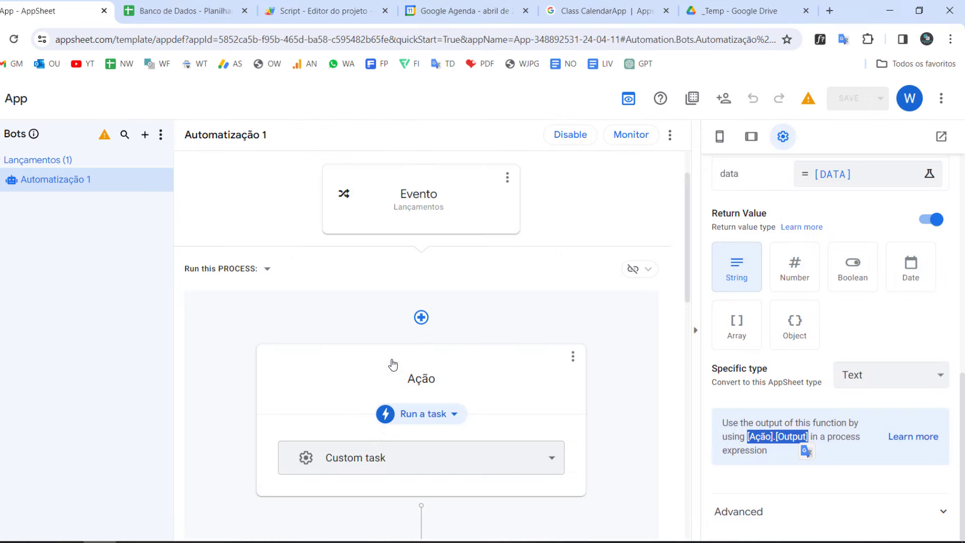
scroll(390, 362, down, 6)
click(452, 254)
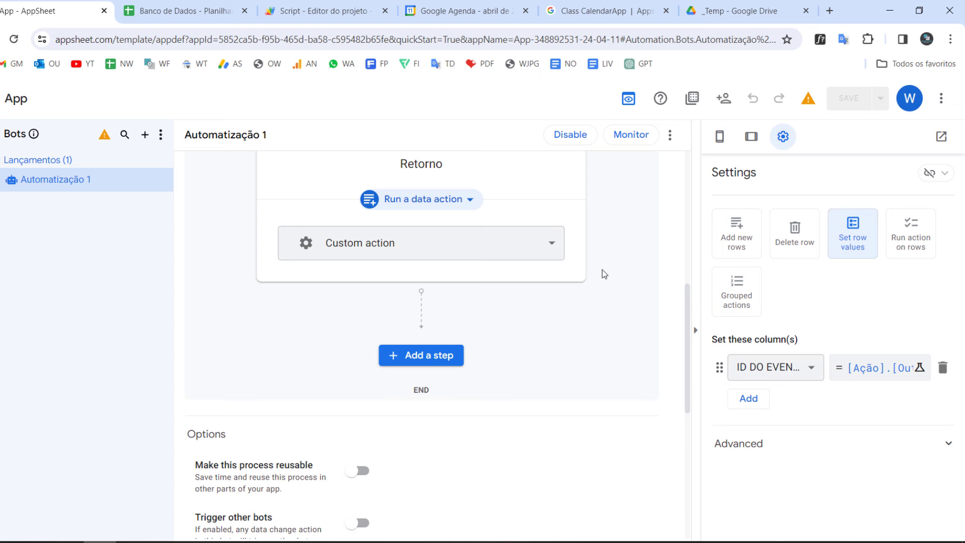
click(322, 6)
click(299, 274)
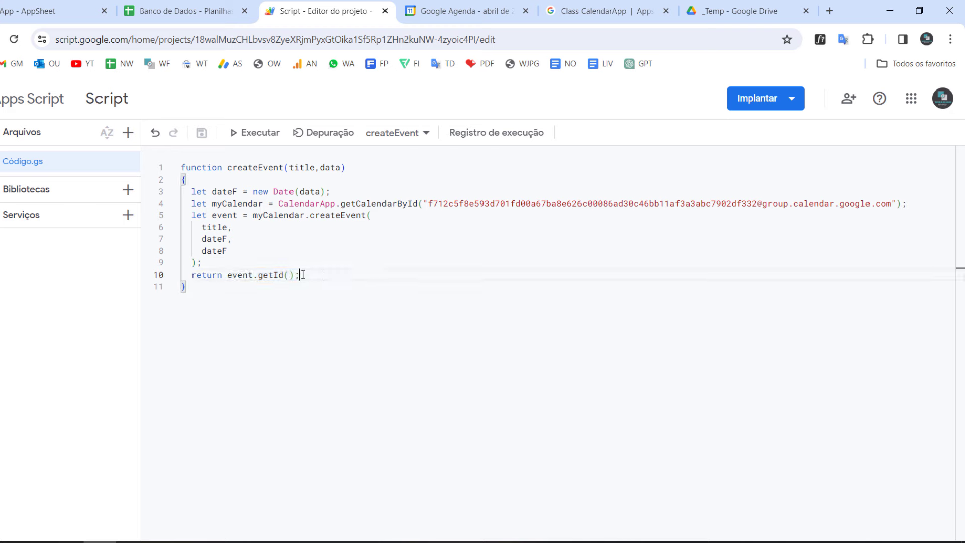
drag(299, 275, 236, 274)
Step: Check the Automóvel row's ID DO EVENTO value in the Banco de Dados spreadsheet, and view April 2024 in Google Calendar
click(186, 11)
click(450, 279)
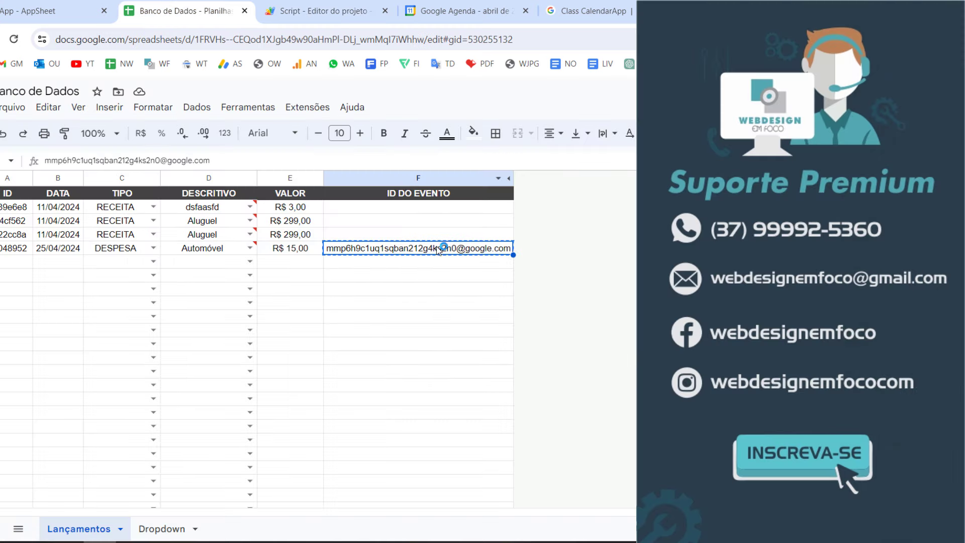
click(433, 304)
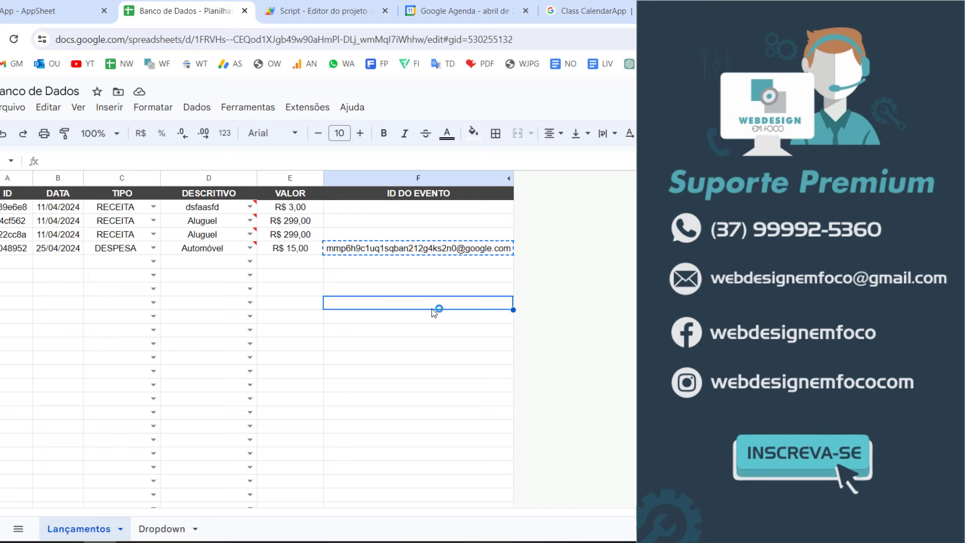
click(452, 10)
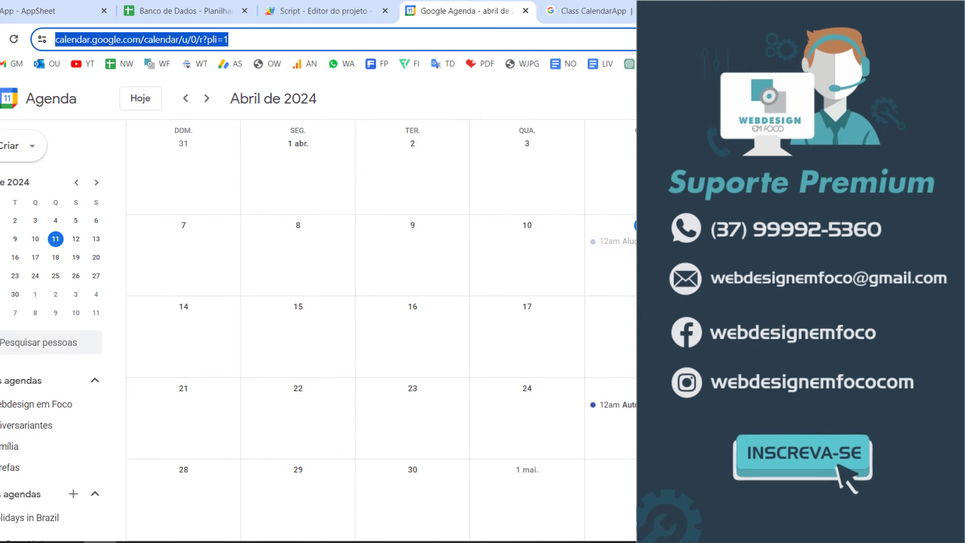